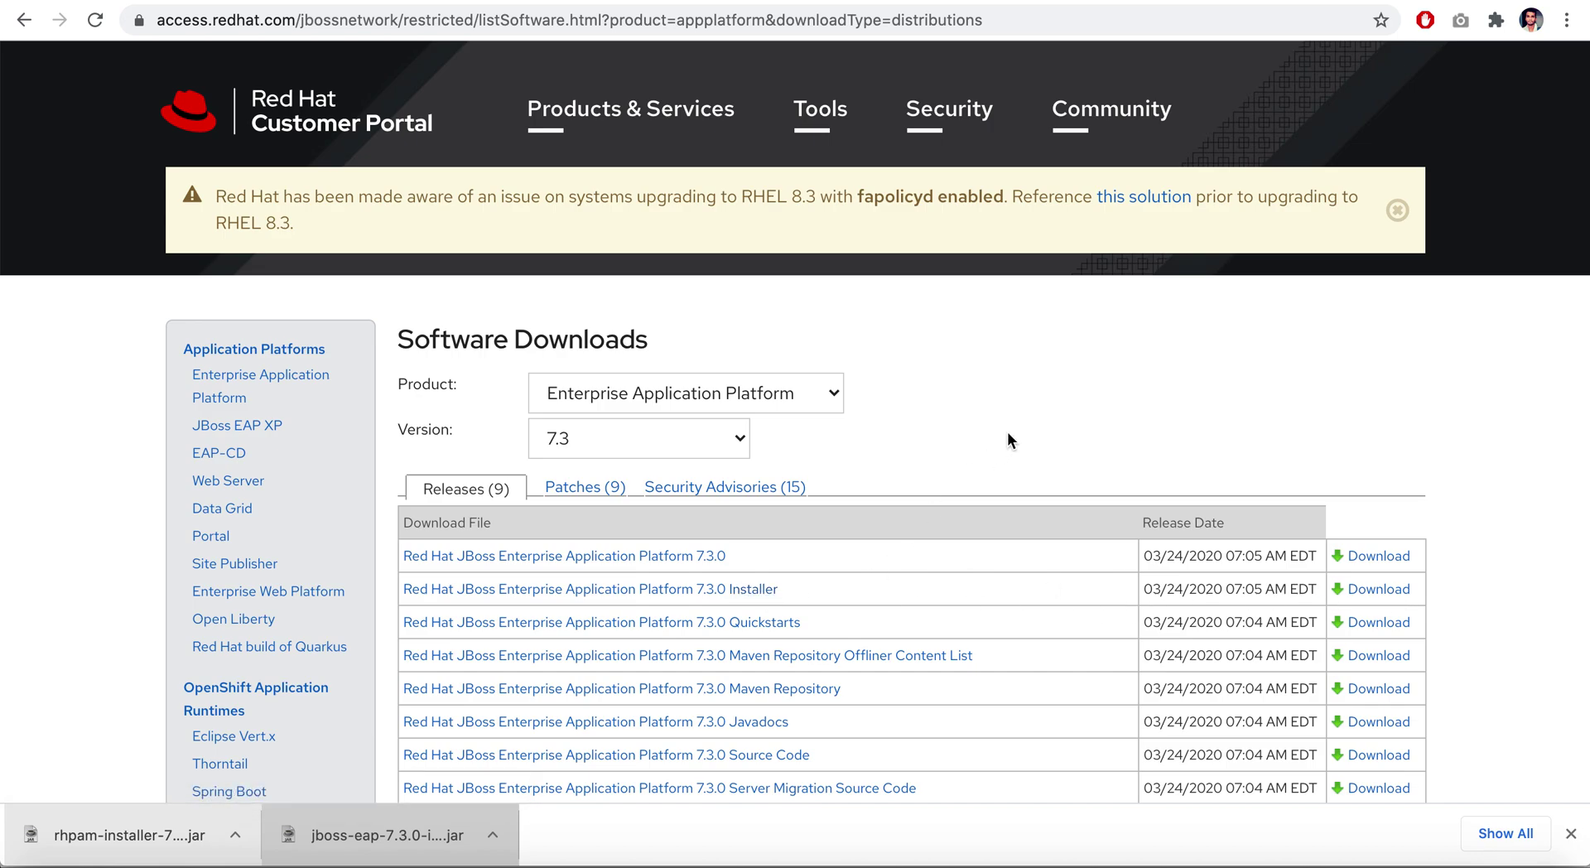
- Accept the JBoss EAP license agreement and keep the default EAP-7.3.0 installation path and component selection
scroll(1007, 430, "down", 1)
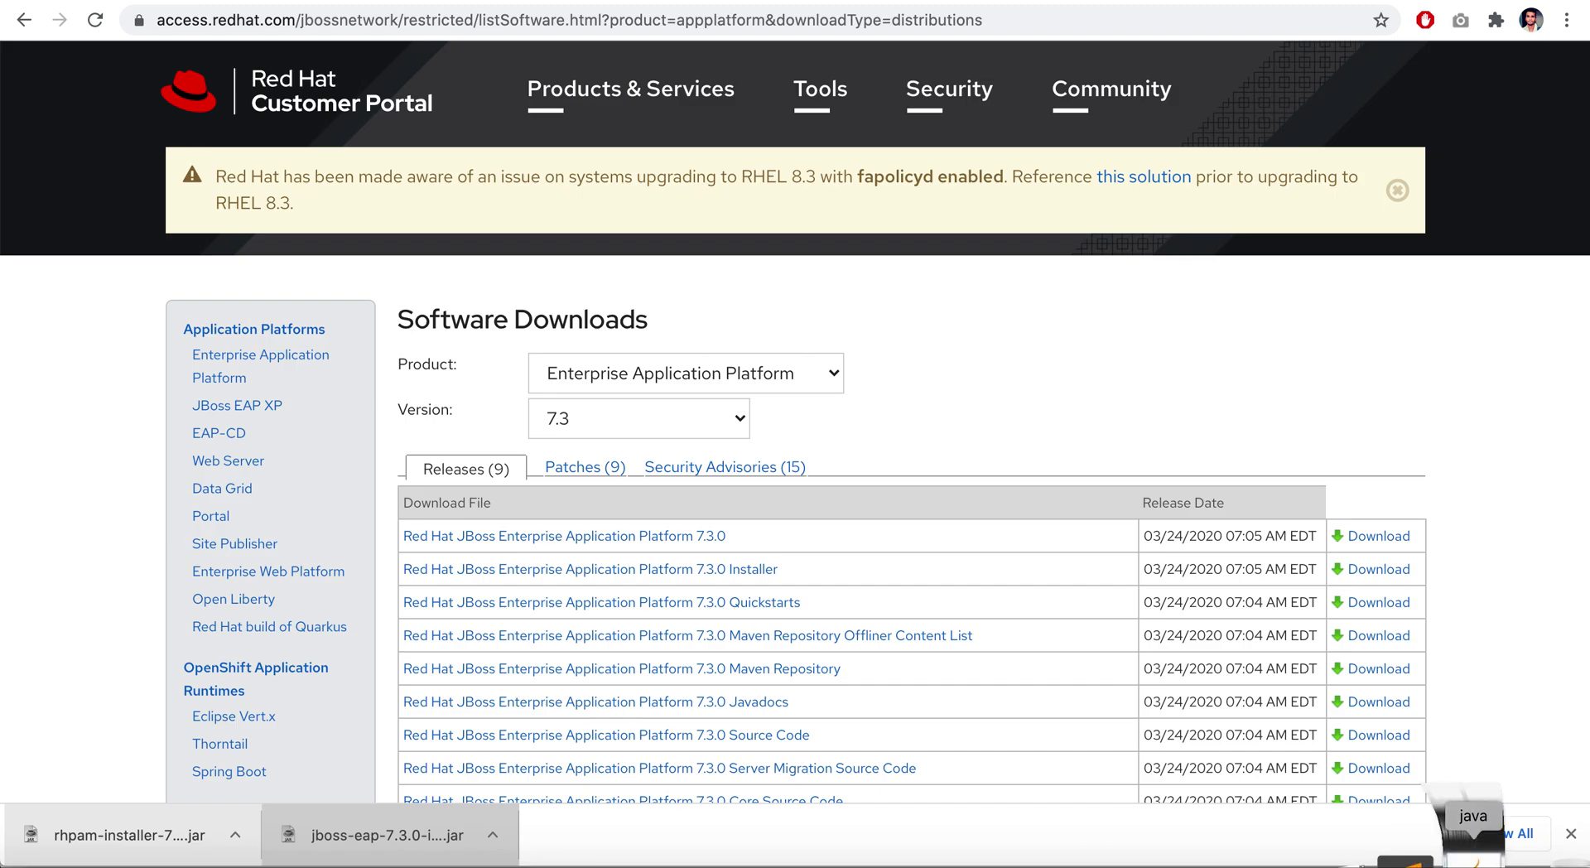
scroll(851, 530, "down", 20)
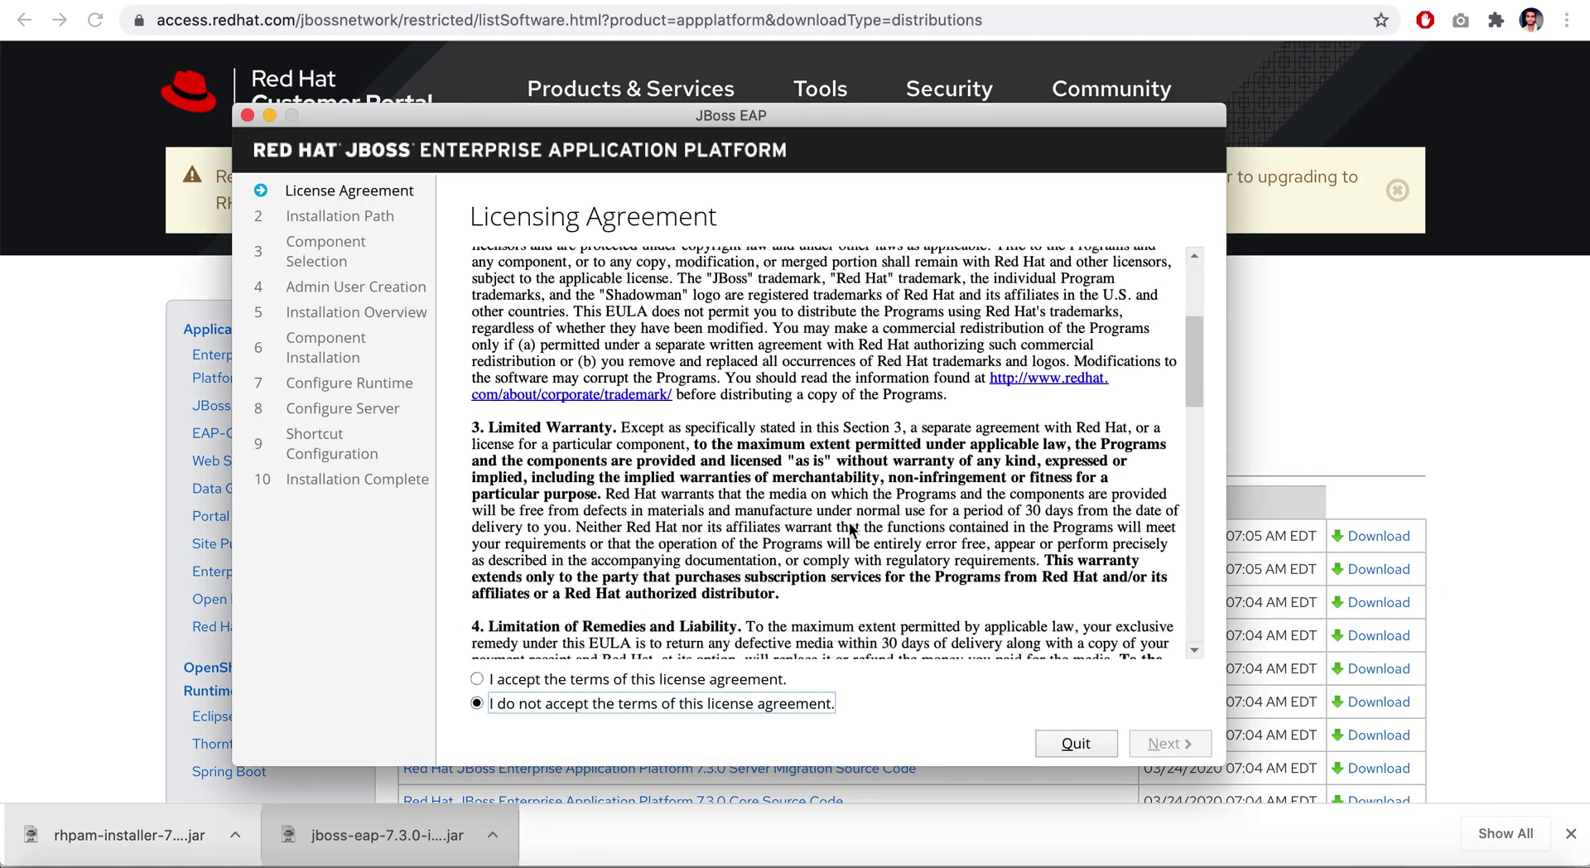
left_click(478, 679)
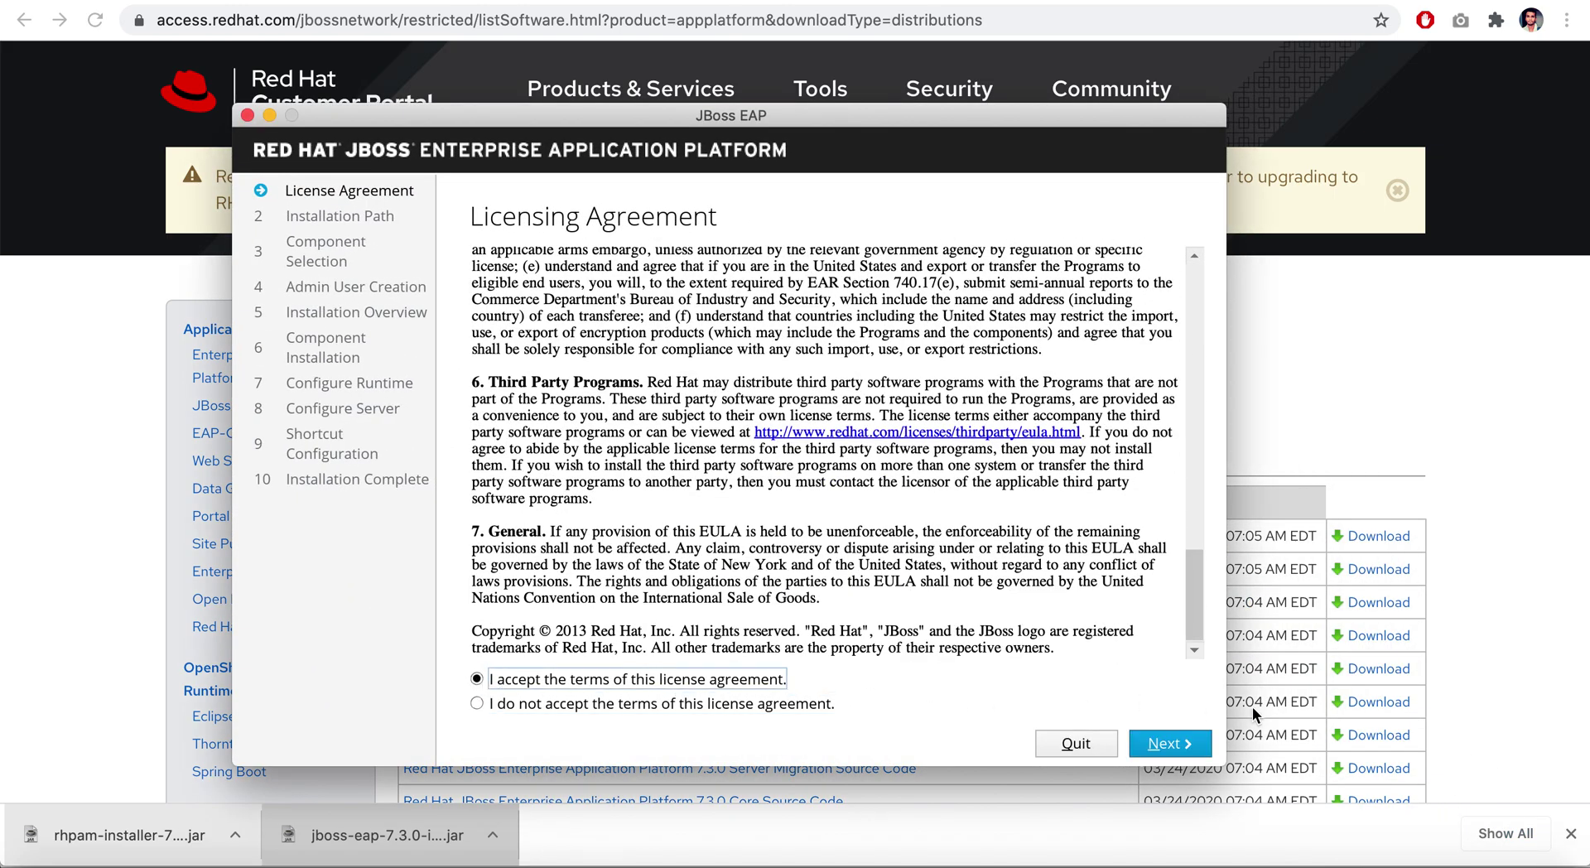
left_click(1174, 743)
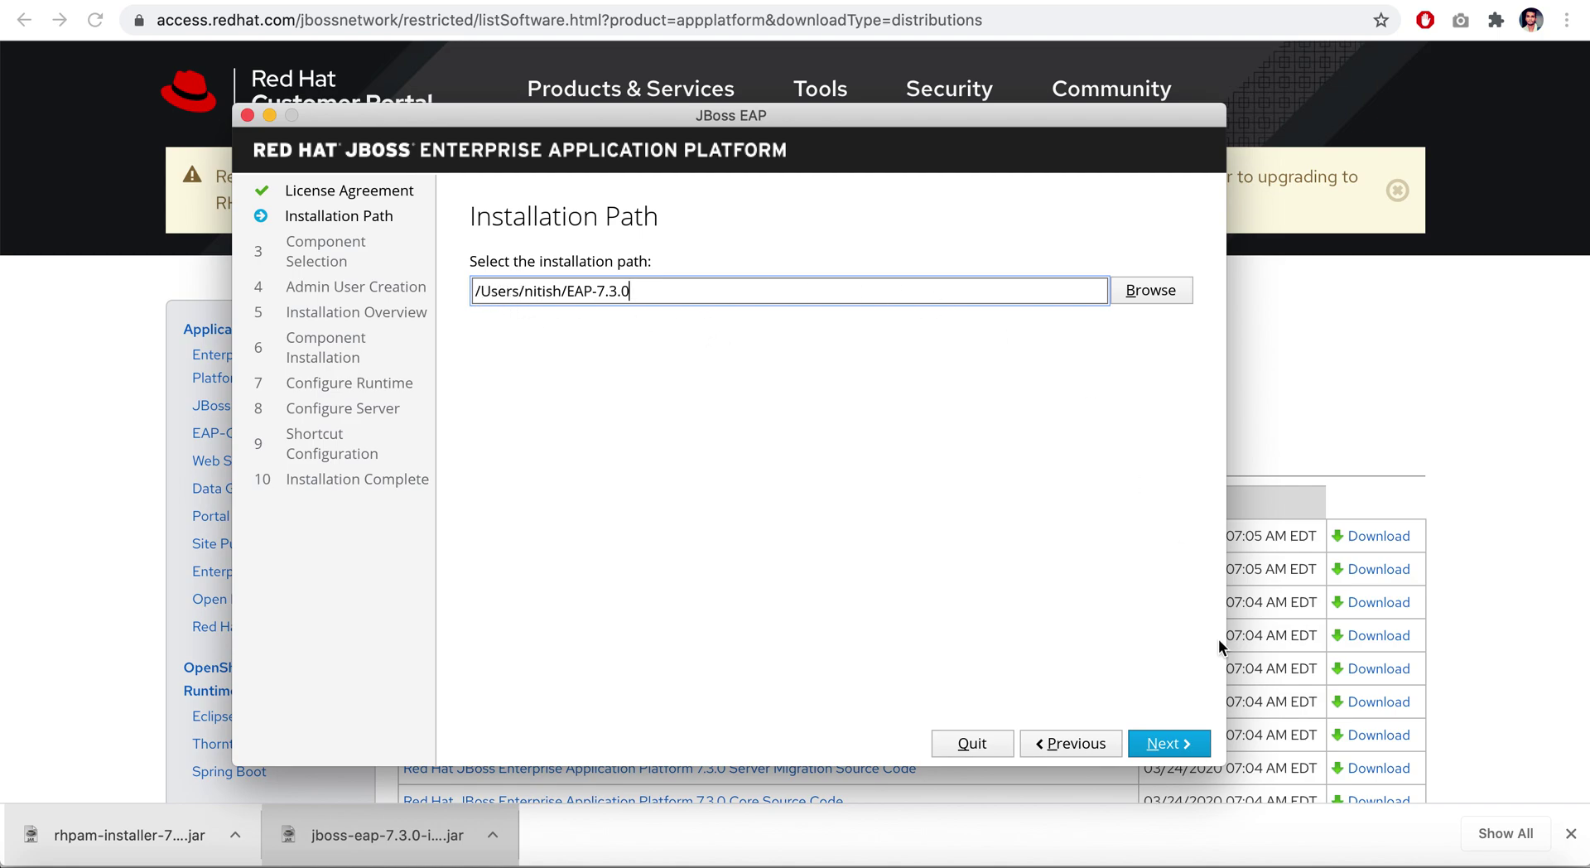
left_click(1164, 745)
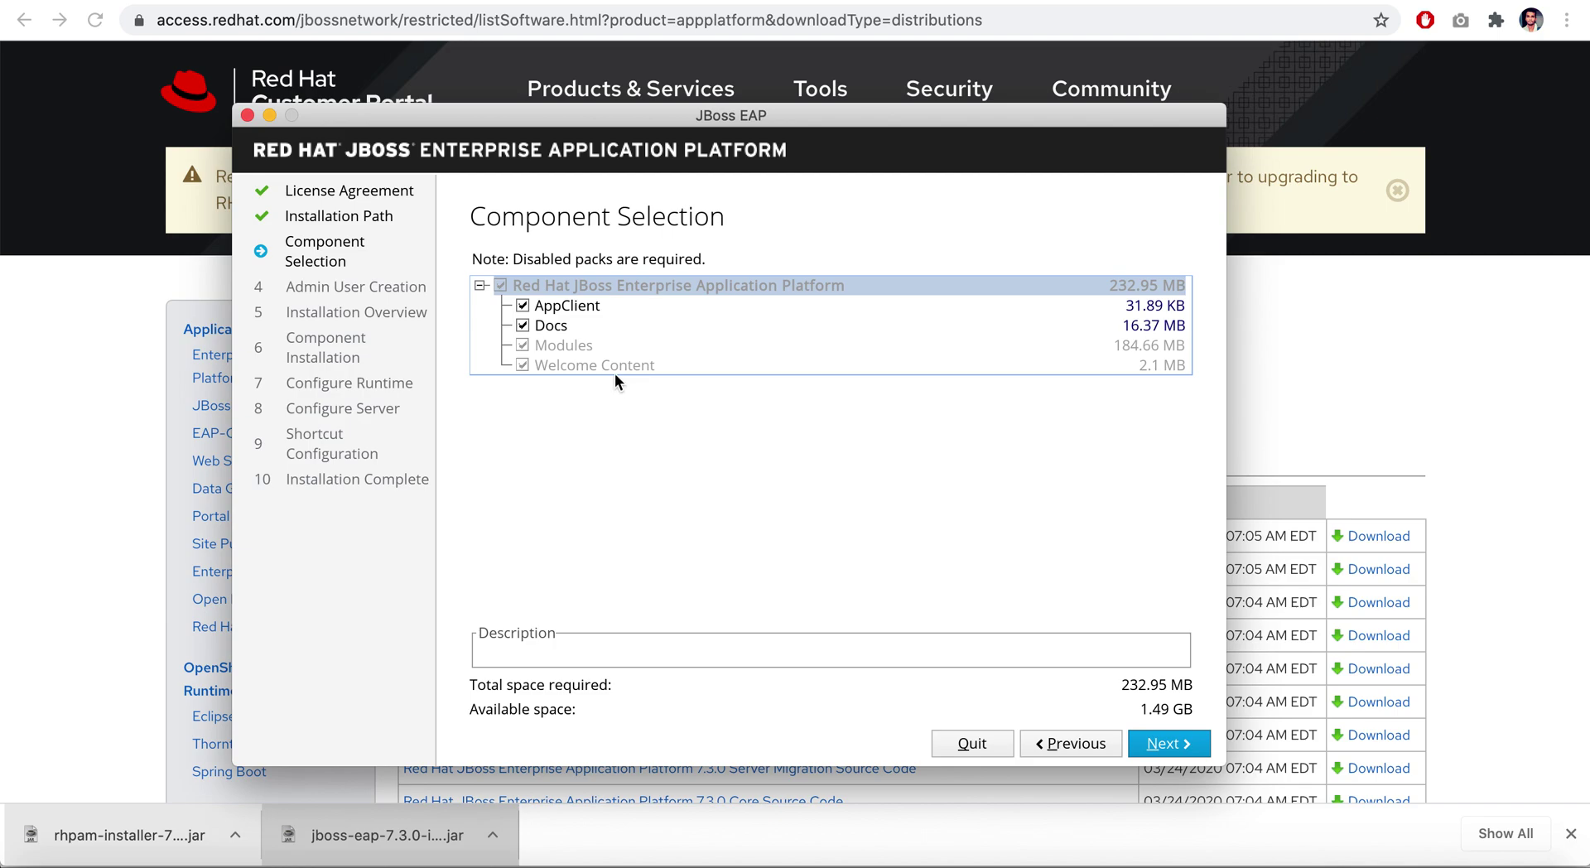
left_click(1175, 747)
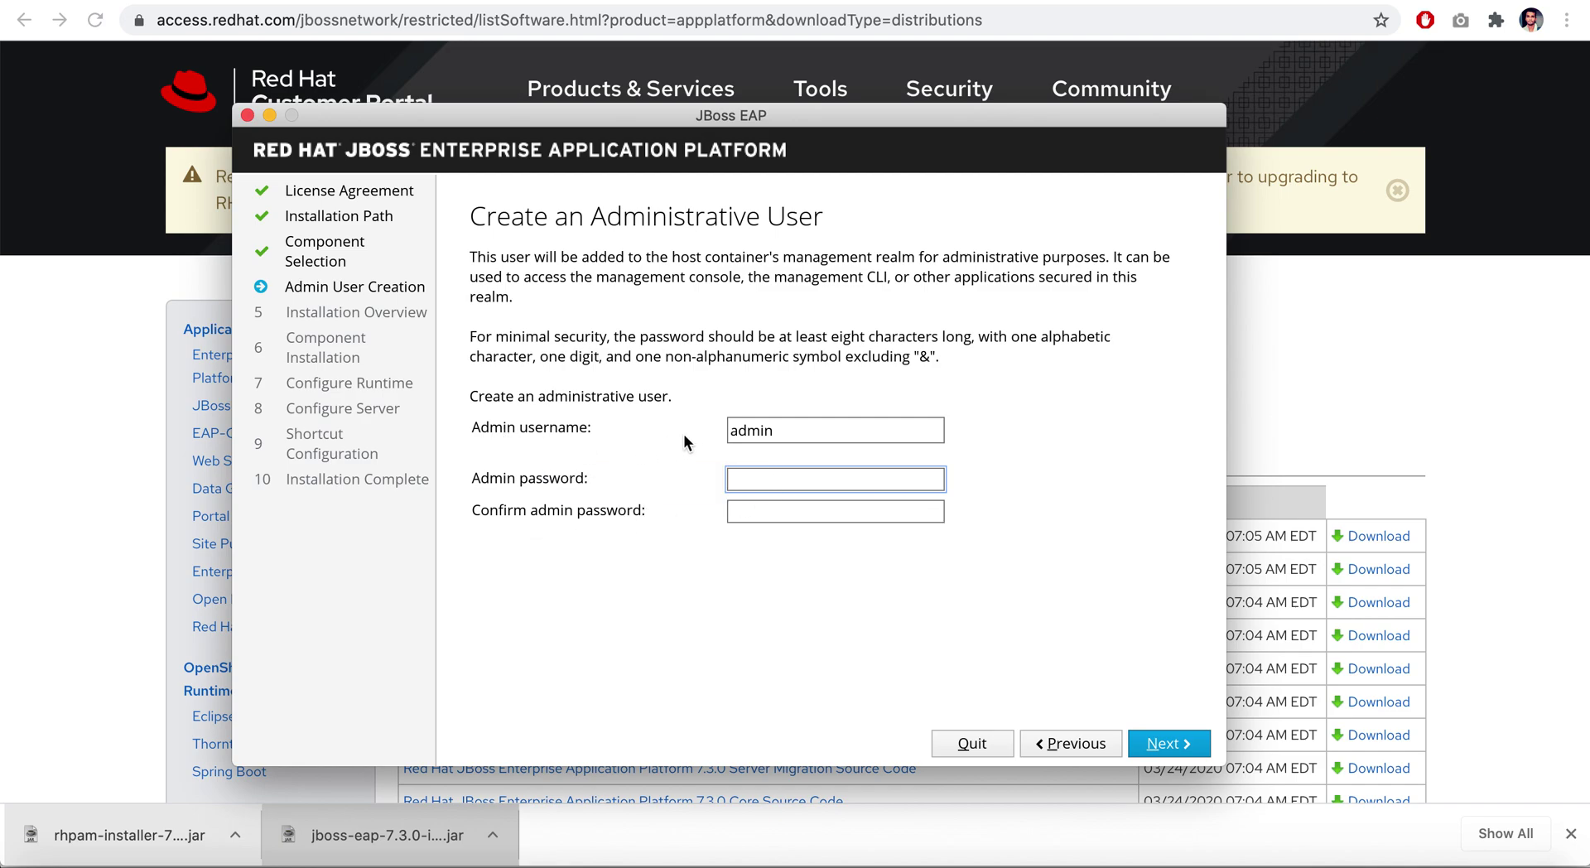
- Enter and confirm the admin password for the administrative user admin, continuing despite the password rules
left_click(787, 433)
left_click(767, 476)
type("•••••")
left_click(767, 507)
type("•••")
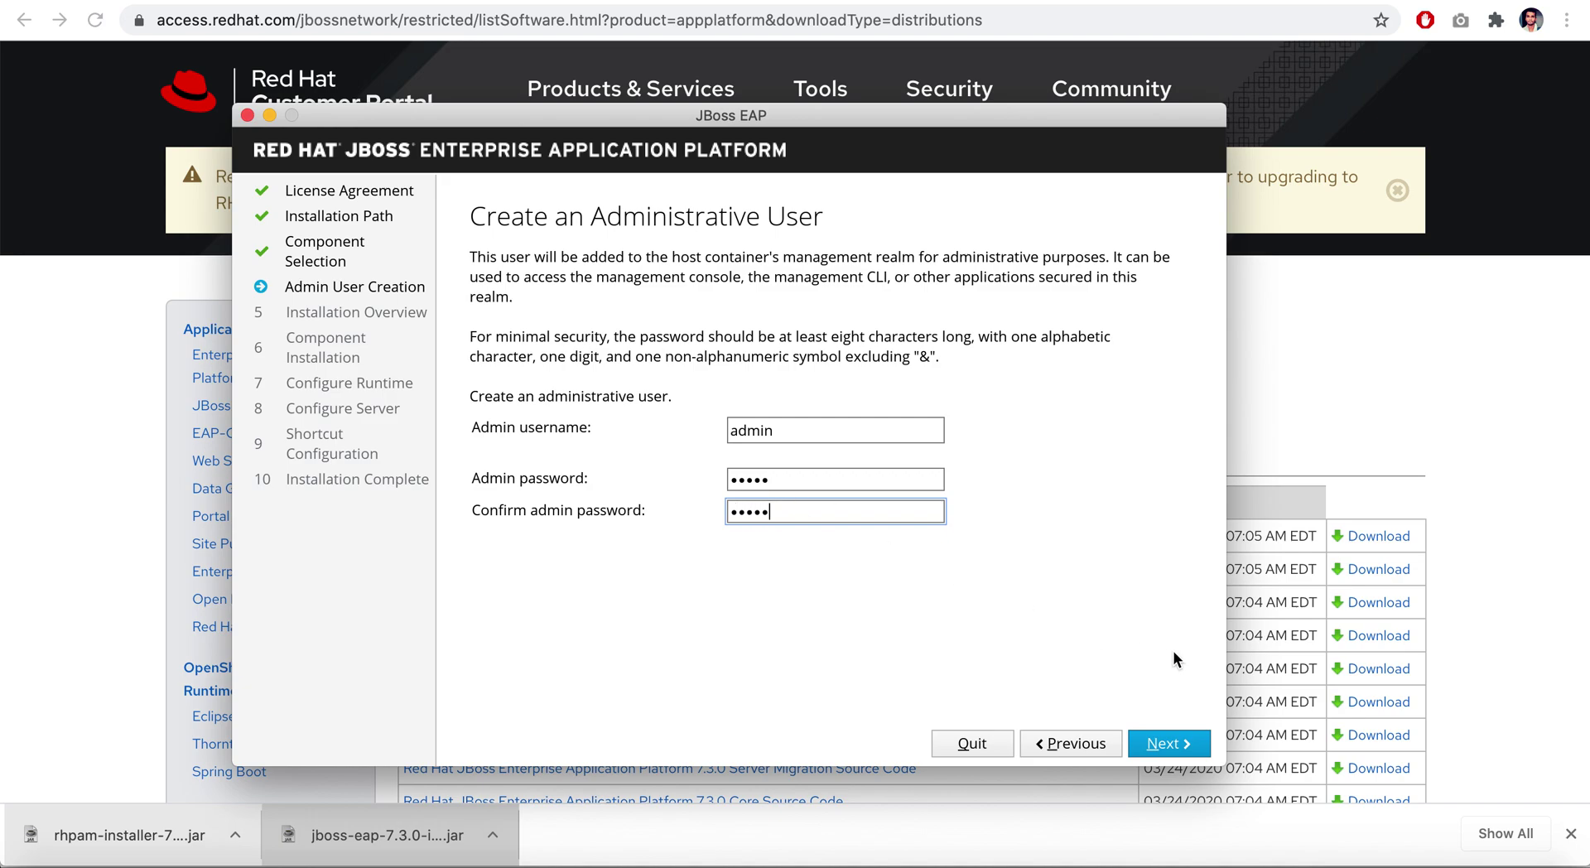
left_click(1184, 745)
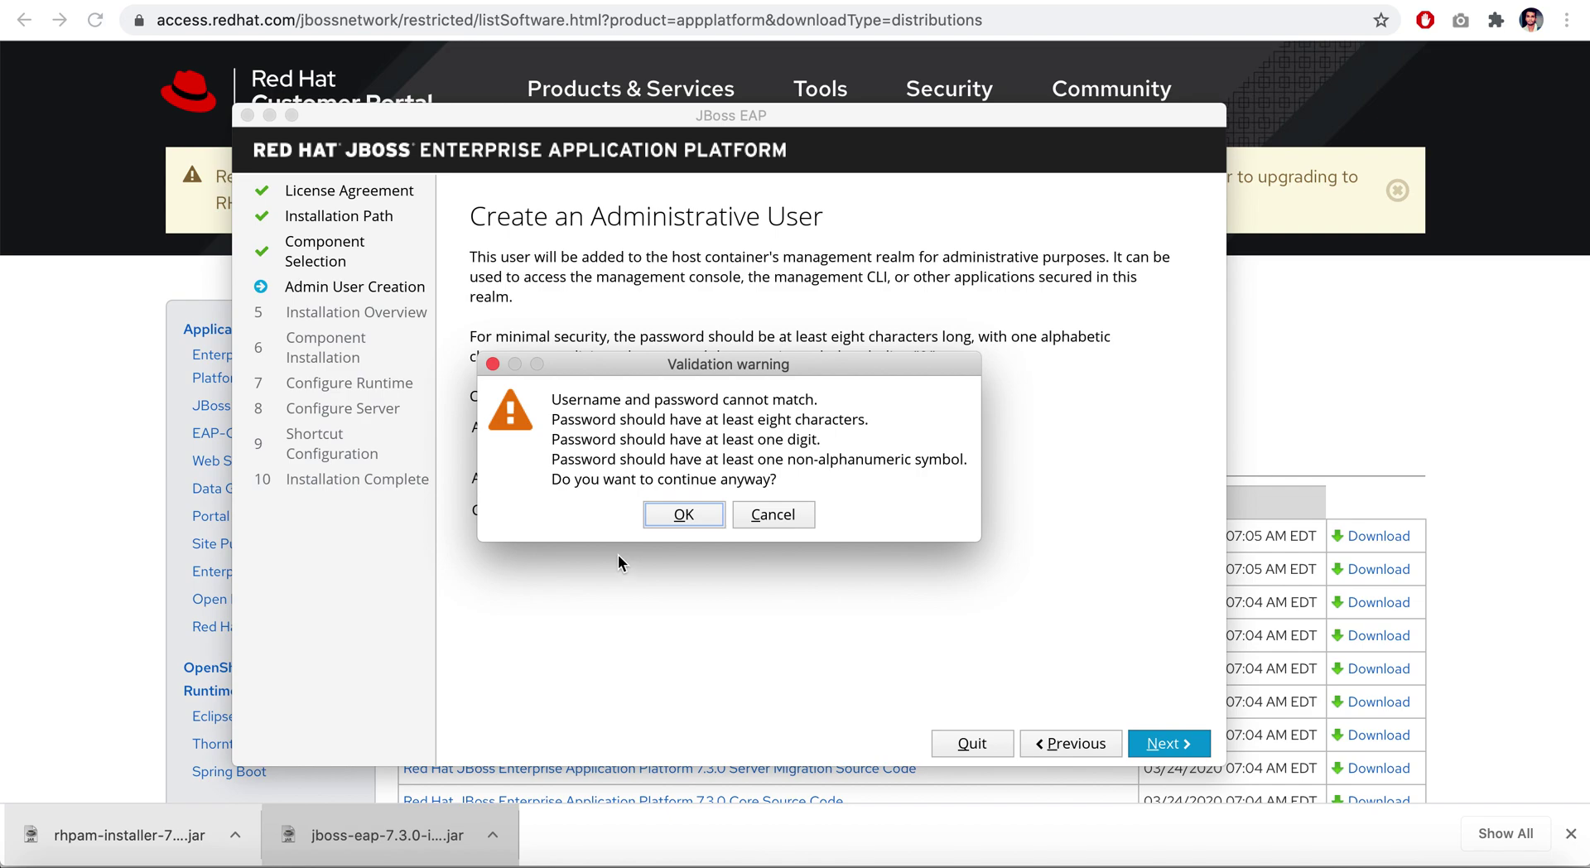
left_click(690, 520)
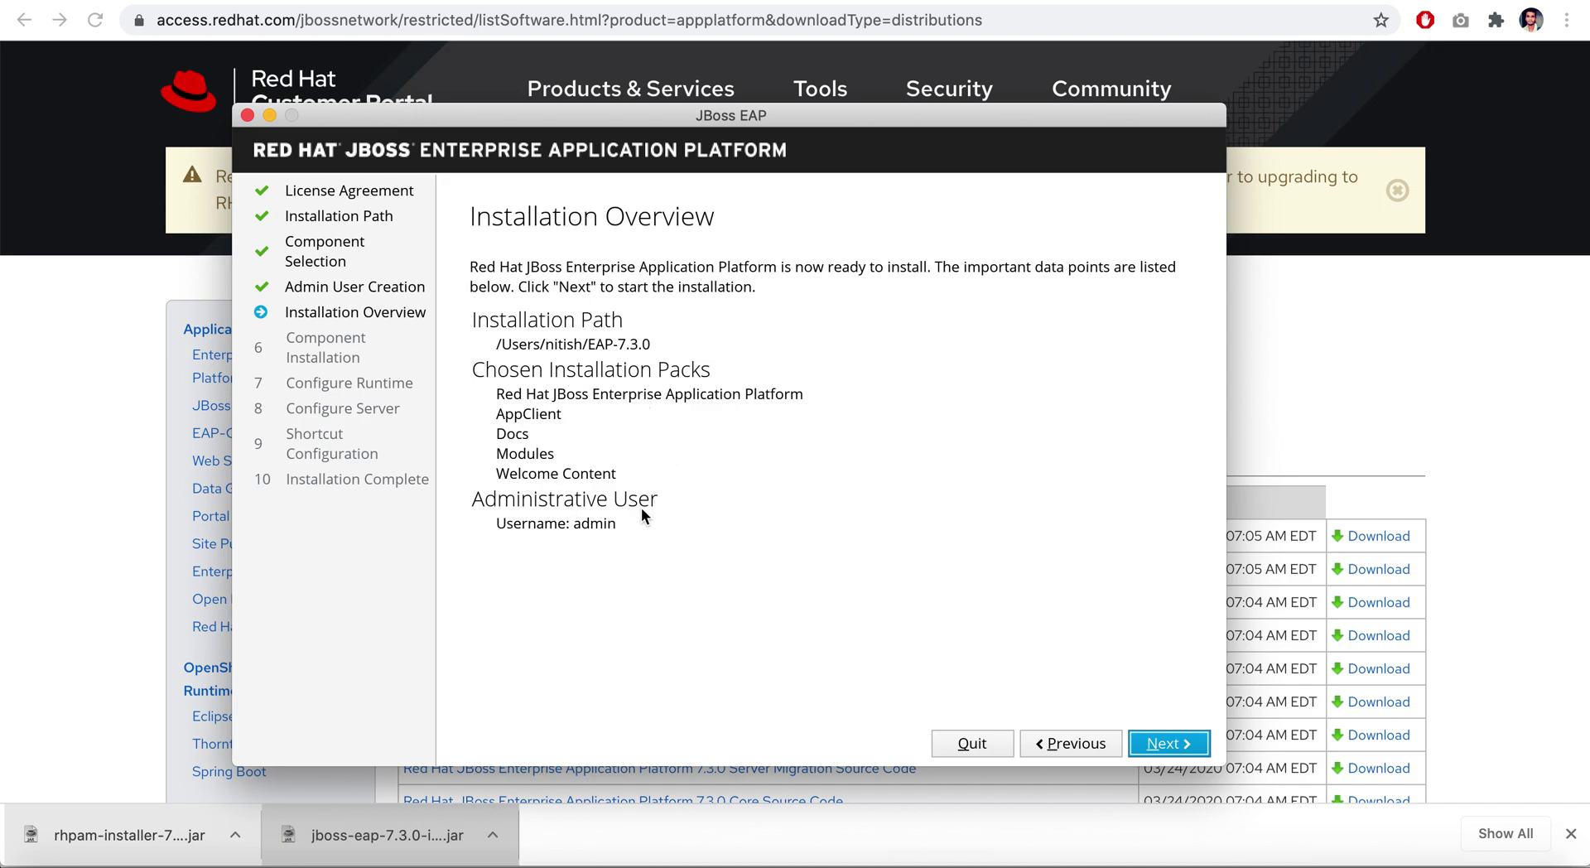
- Install the chosen JBoss EAP components and proceed to the runtime environment configuration
left_click(1179, 744)
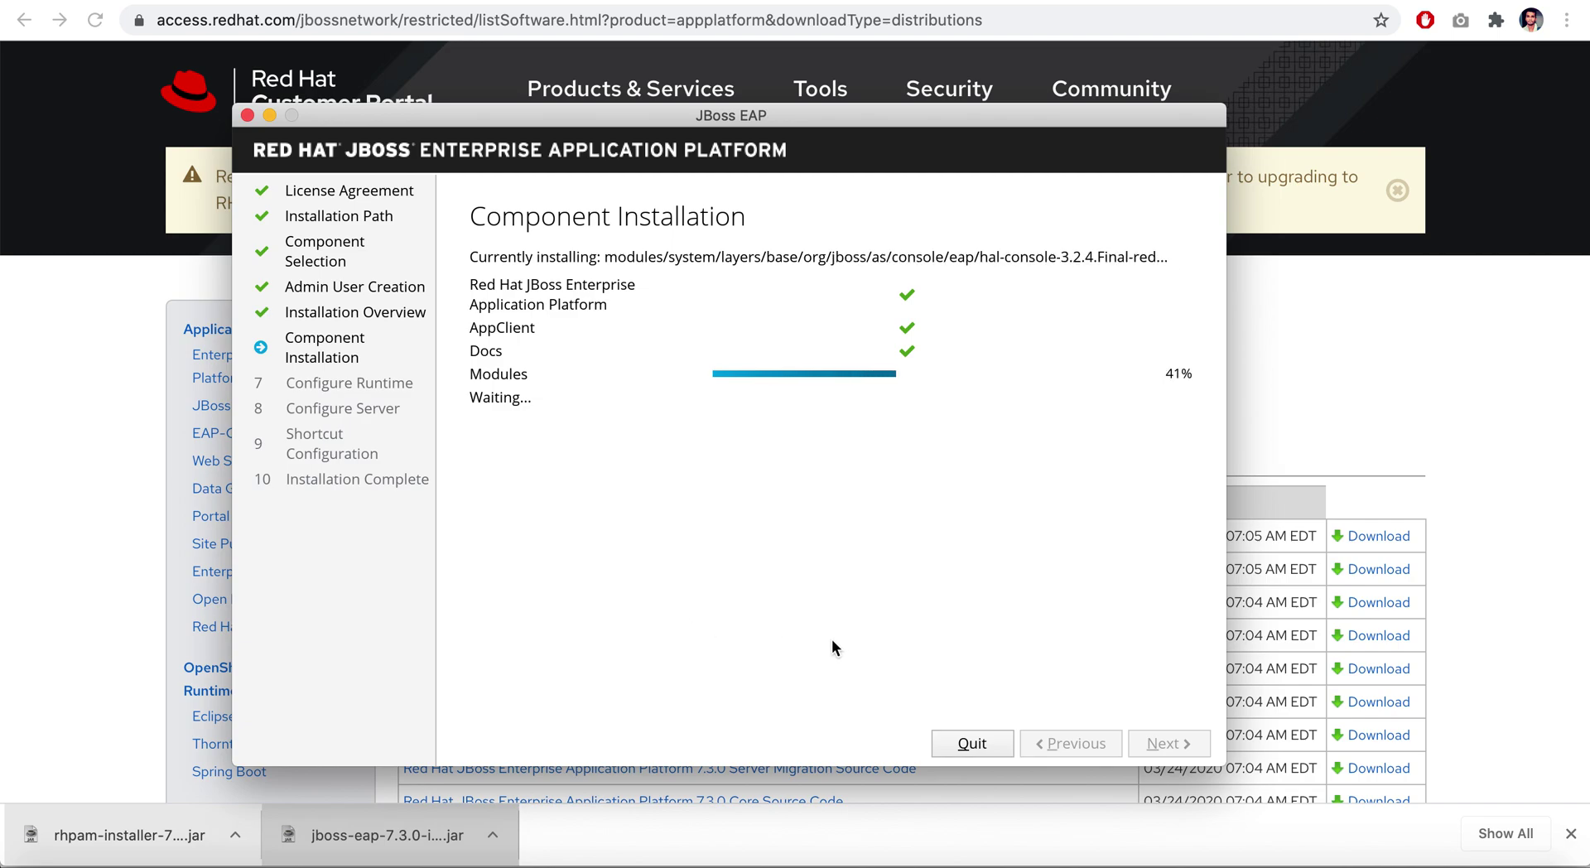
left_click_drag(941, 113, 1224, 158)
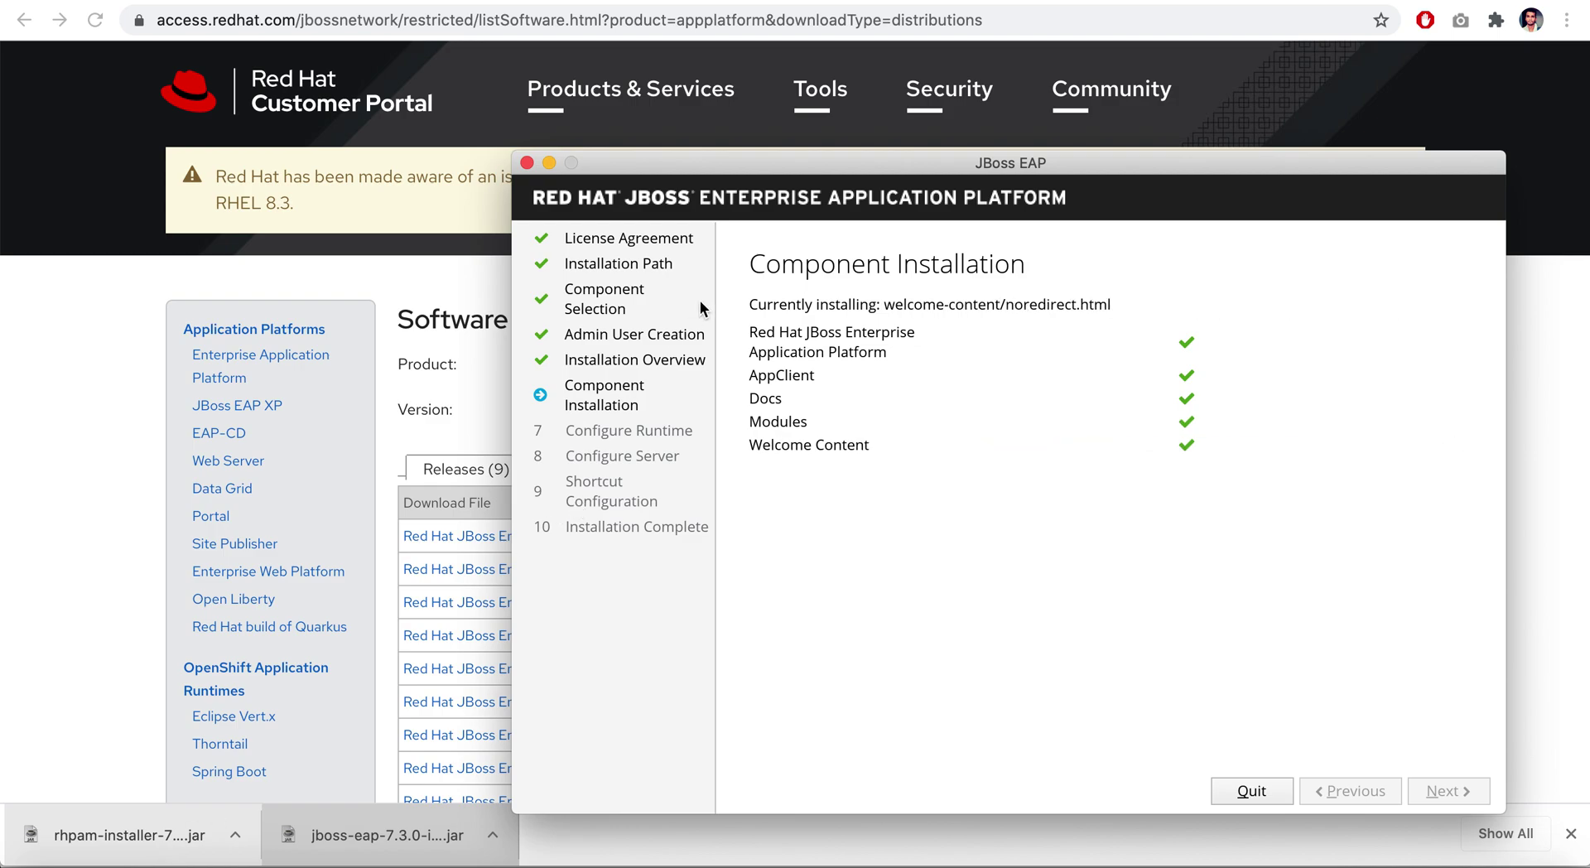
left_click(923, 168)
left_click_drag(923, 168, 922, 85)
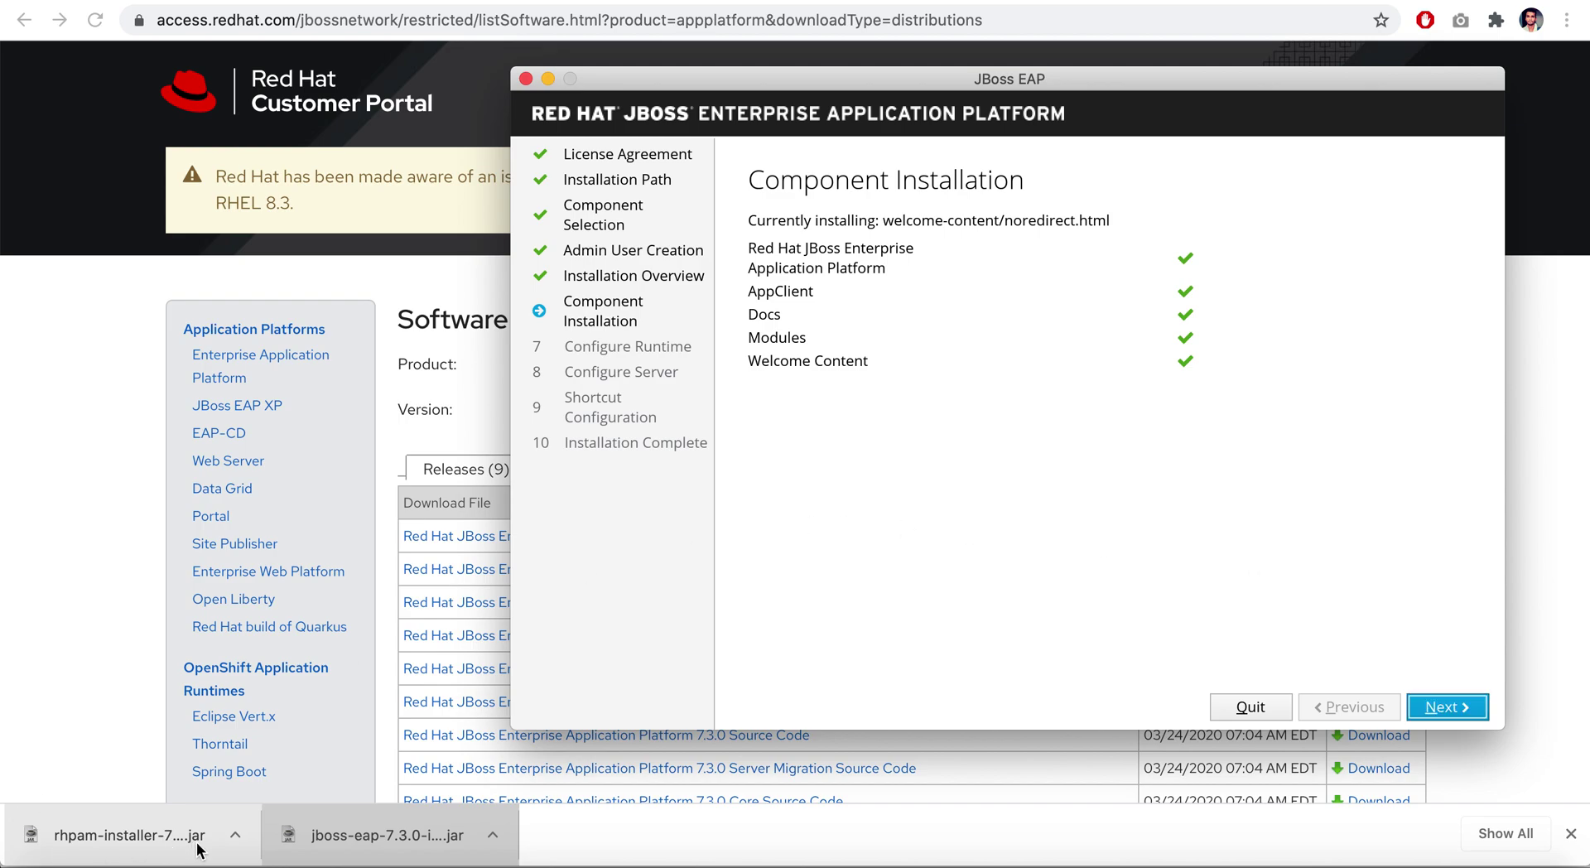
left_click(1466, 708)
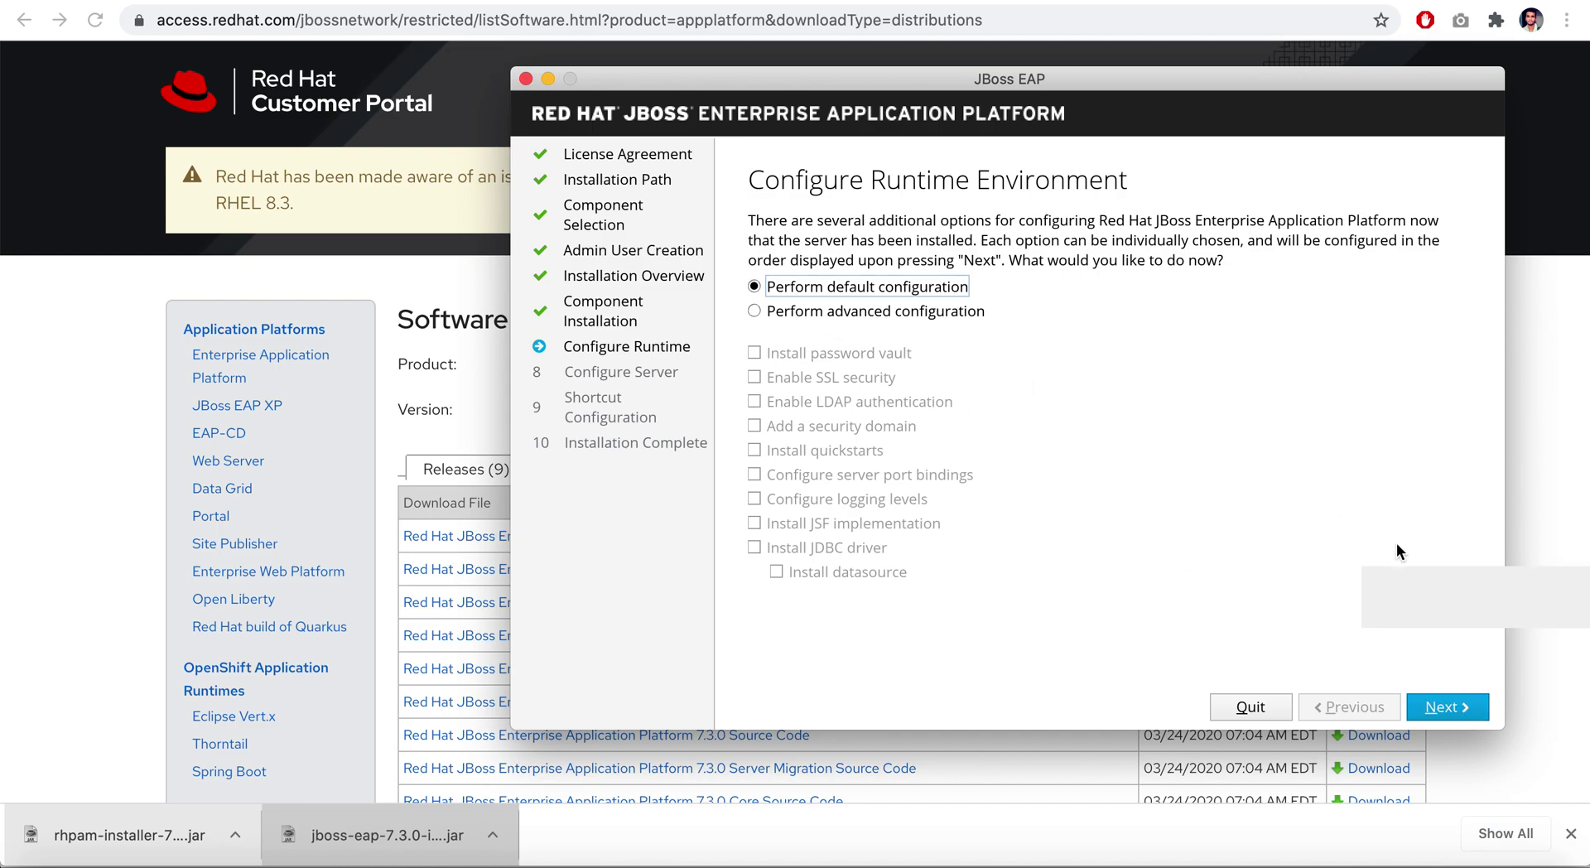
- Perform the default runtime configuration and finish the JBoss EAP installer
left_click(1448, 708)
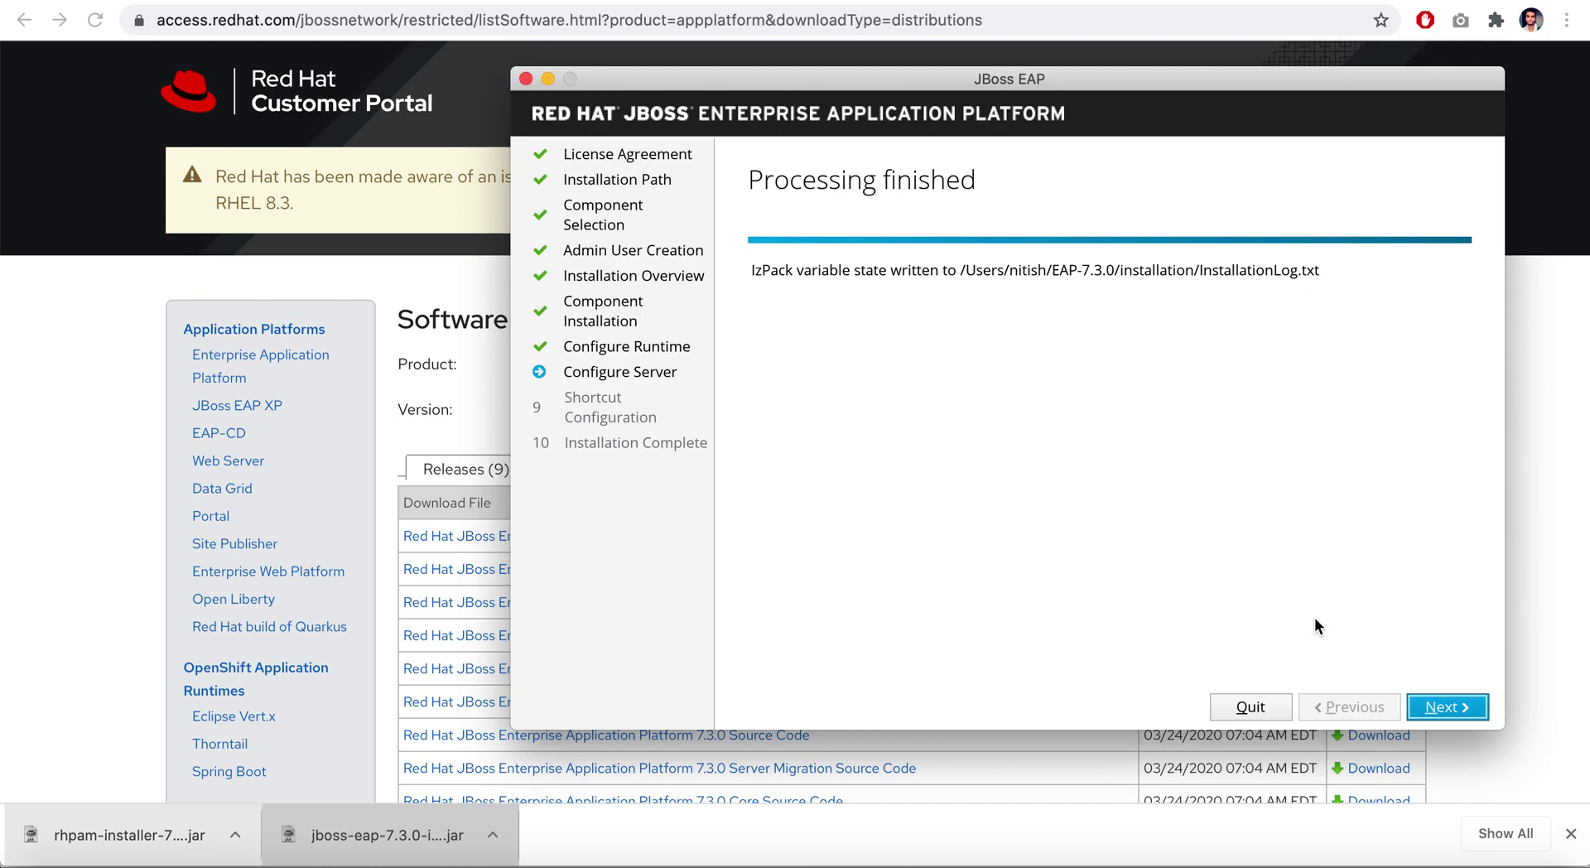
left_click(1441, 700)
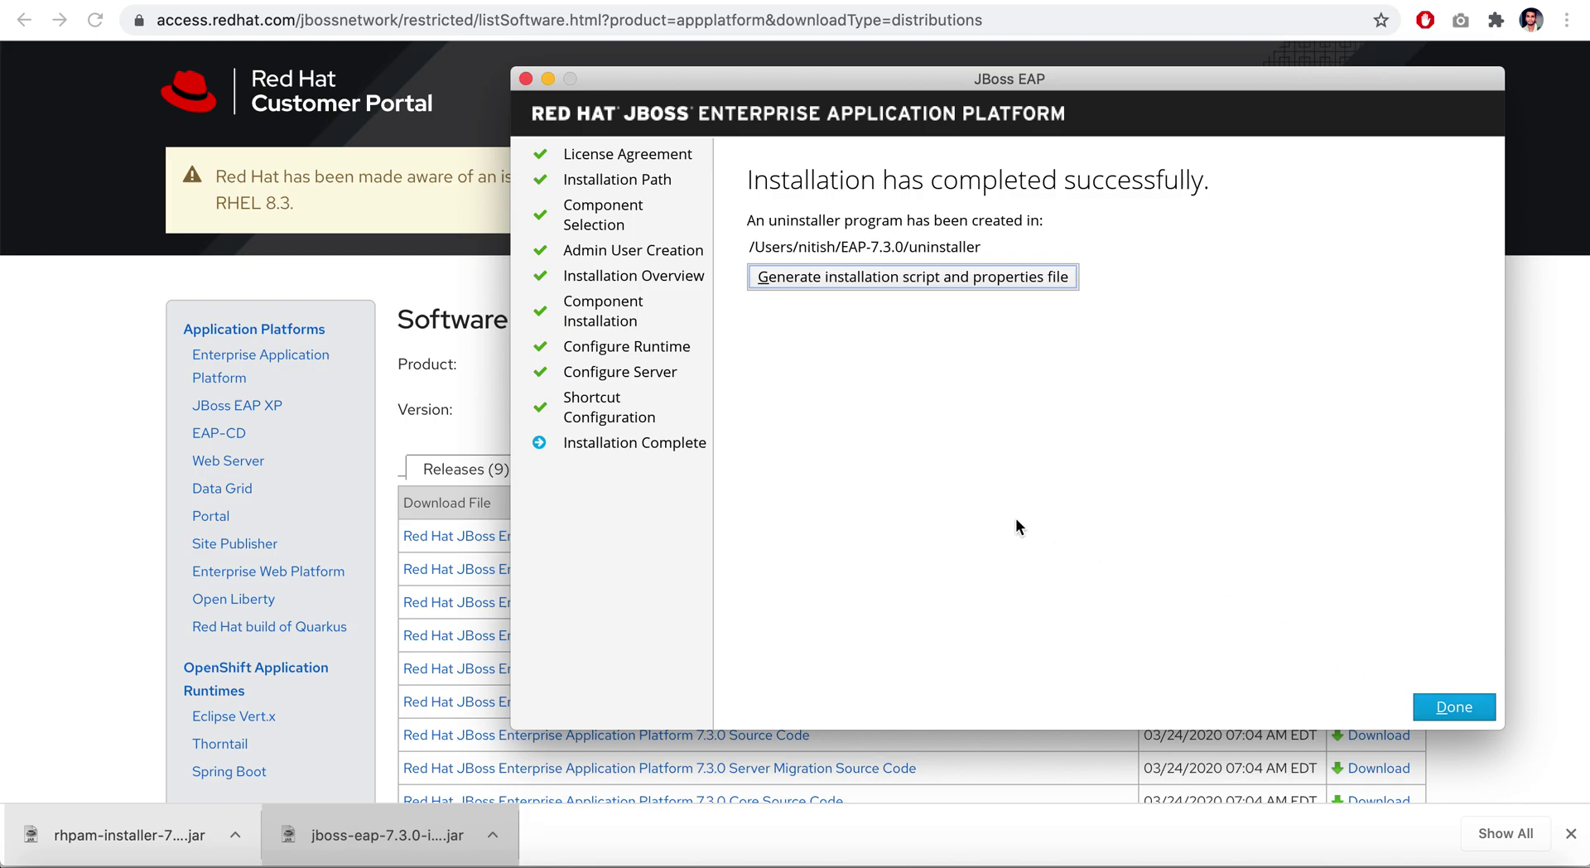
left_click(1469, 708)
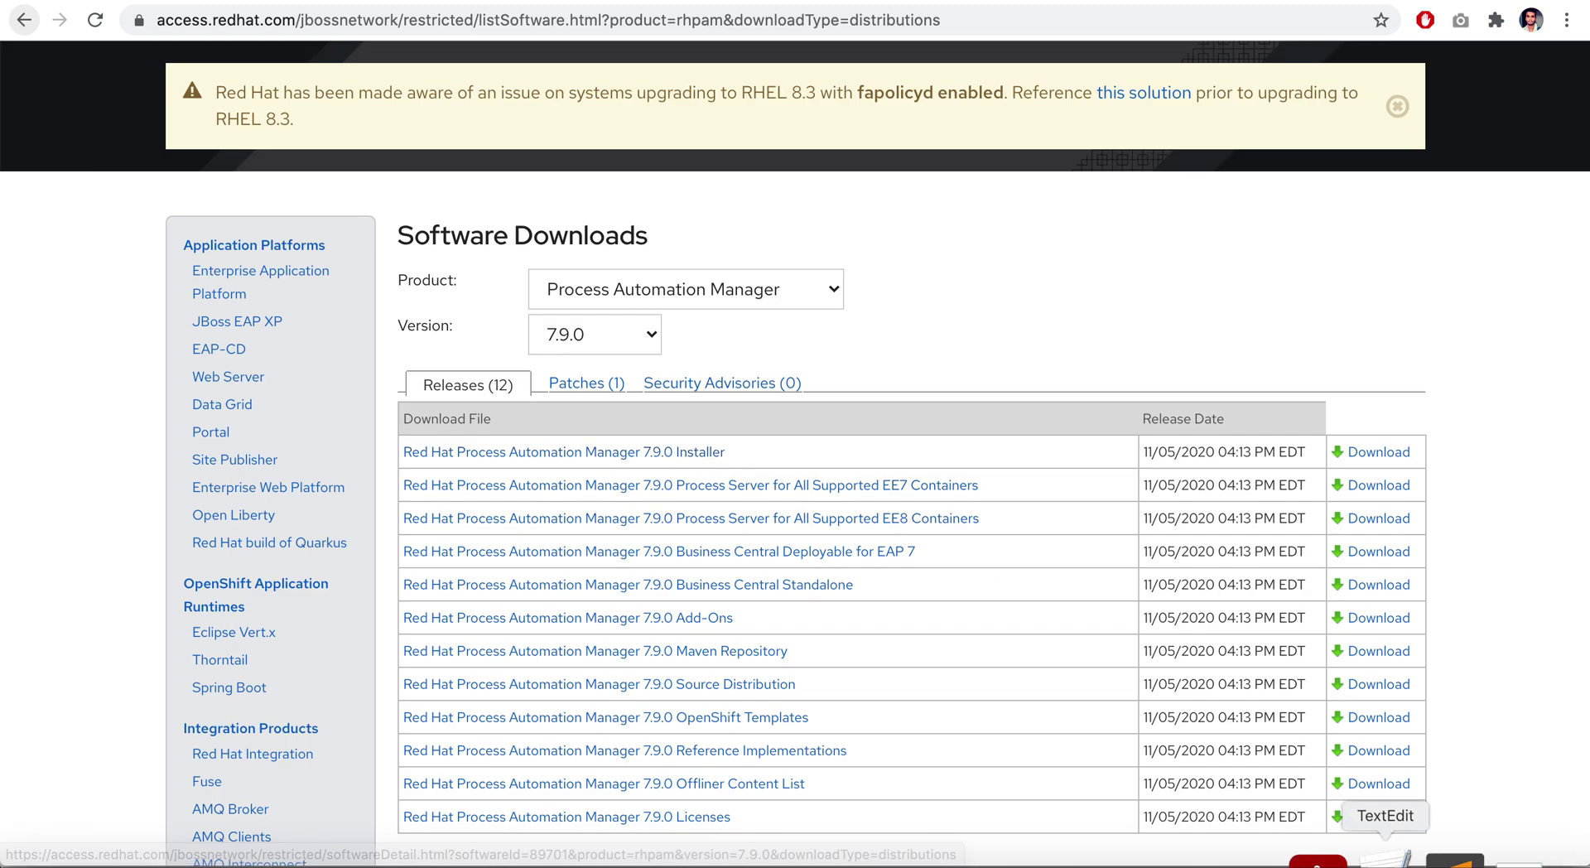
- Switch to the Red Hat Process Automation Manager installer and accept its license agreement
left_click(1478, 858)
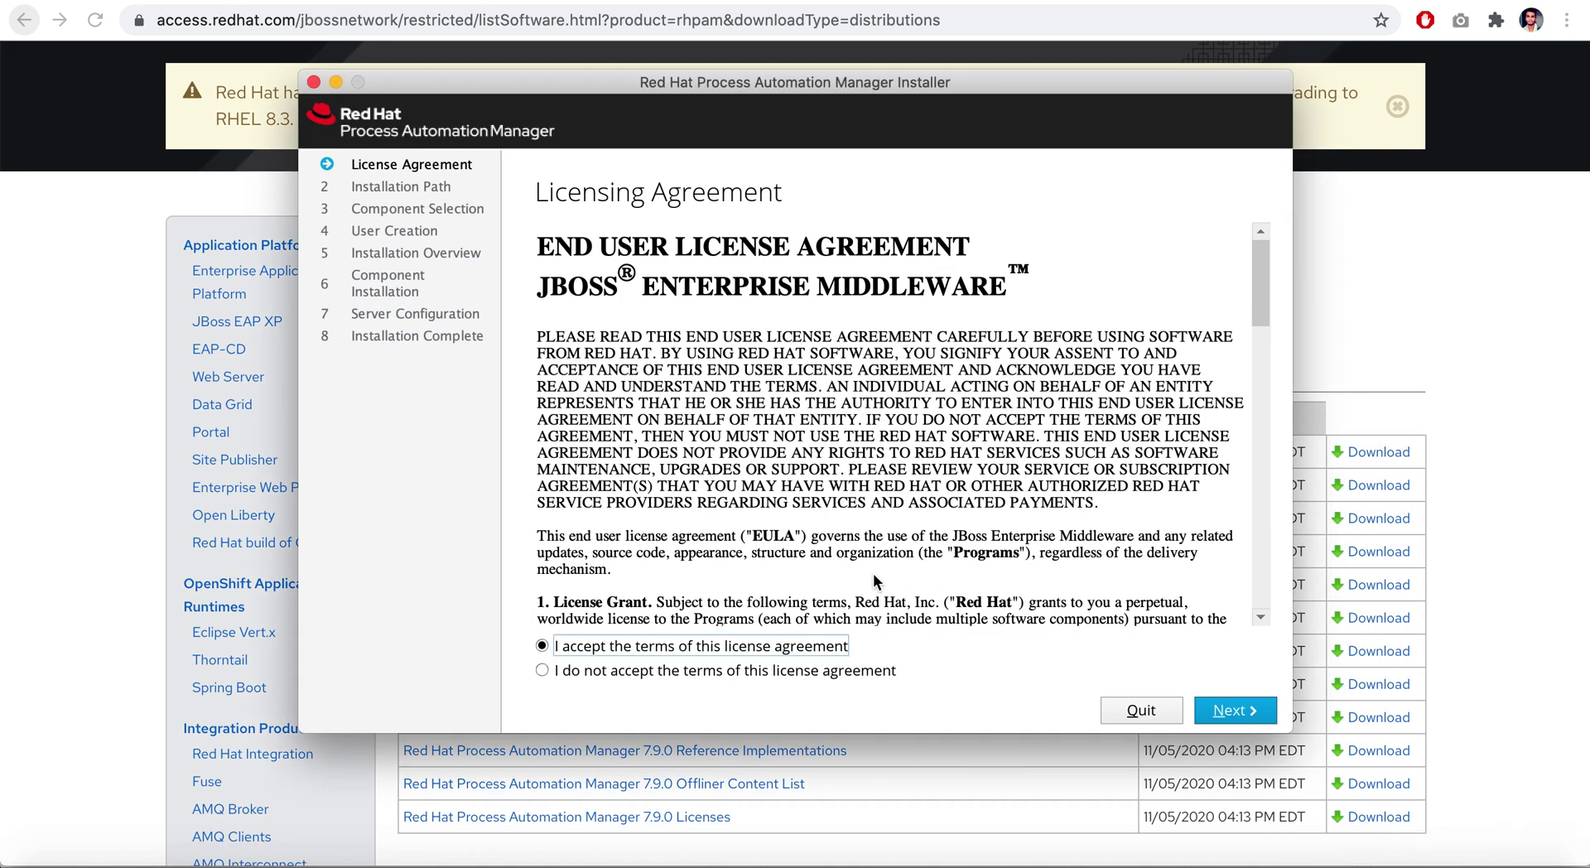
left_click(1240, 714)
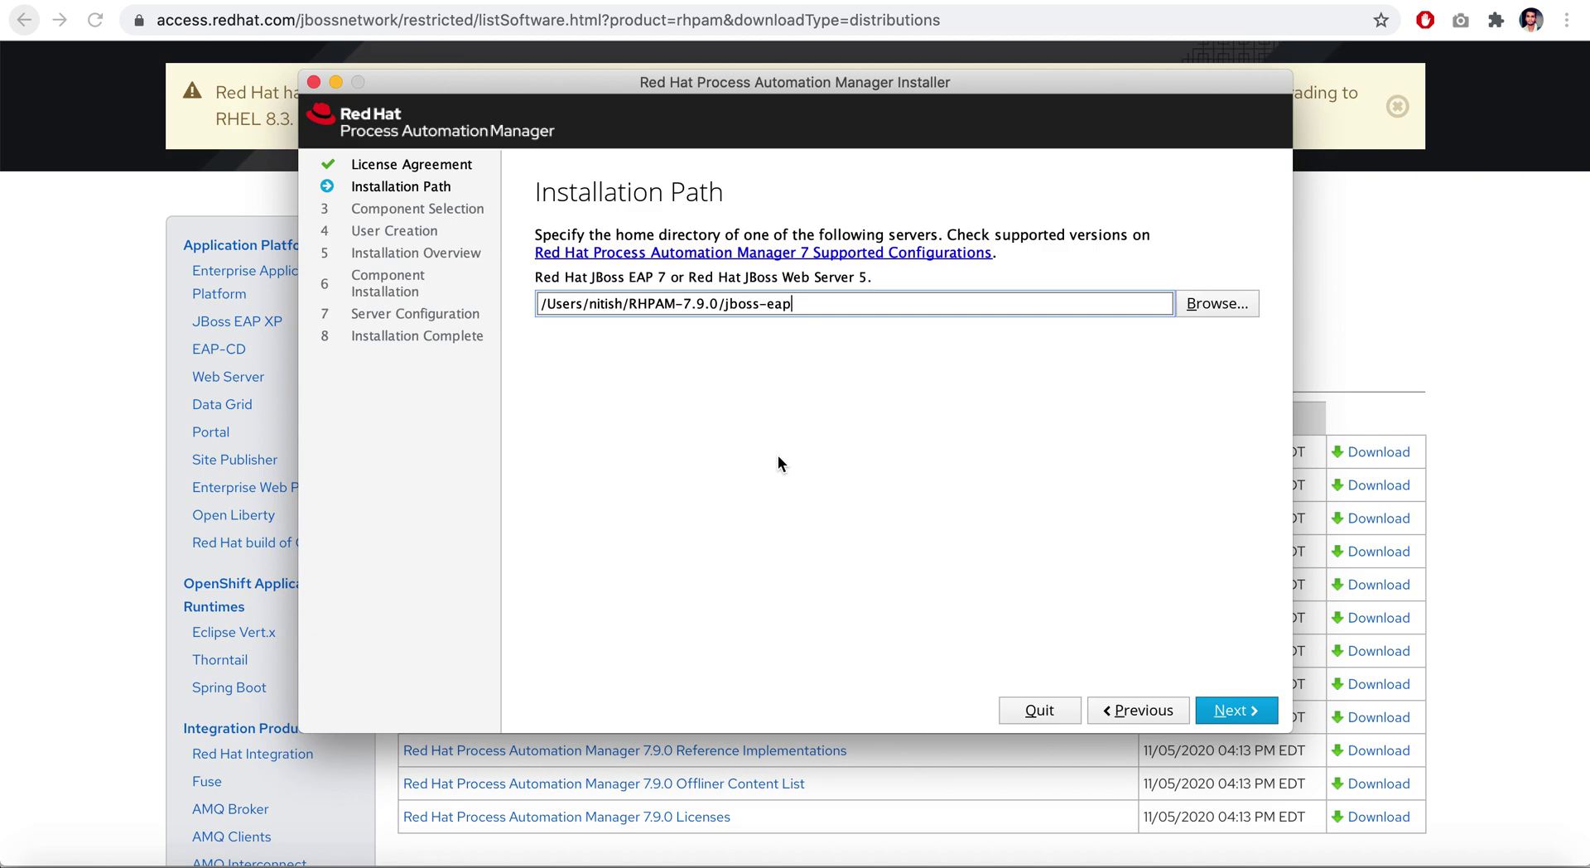
- Set the installation path to the EAP-7.3.0 home directory and keep Business Central and KIE Server as components
left_click(1209, 305)
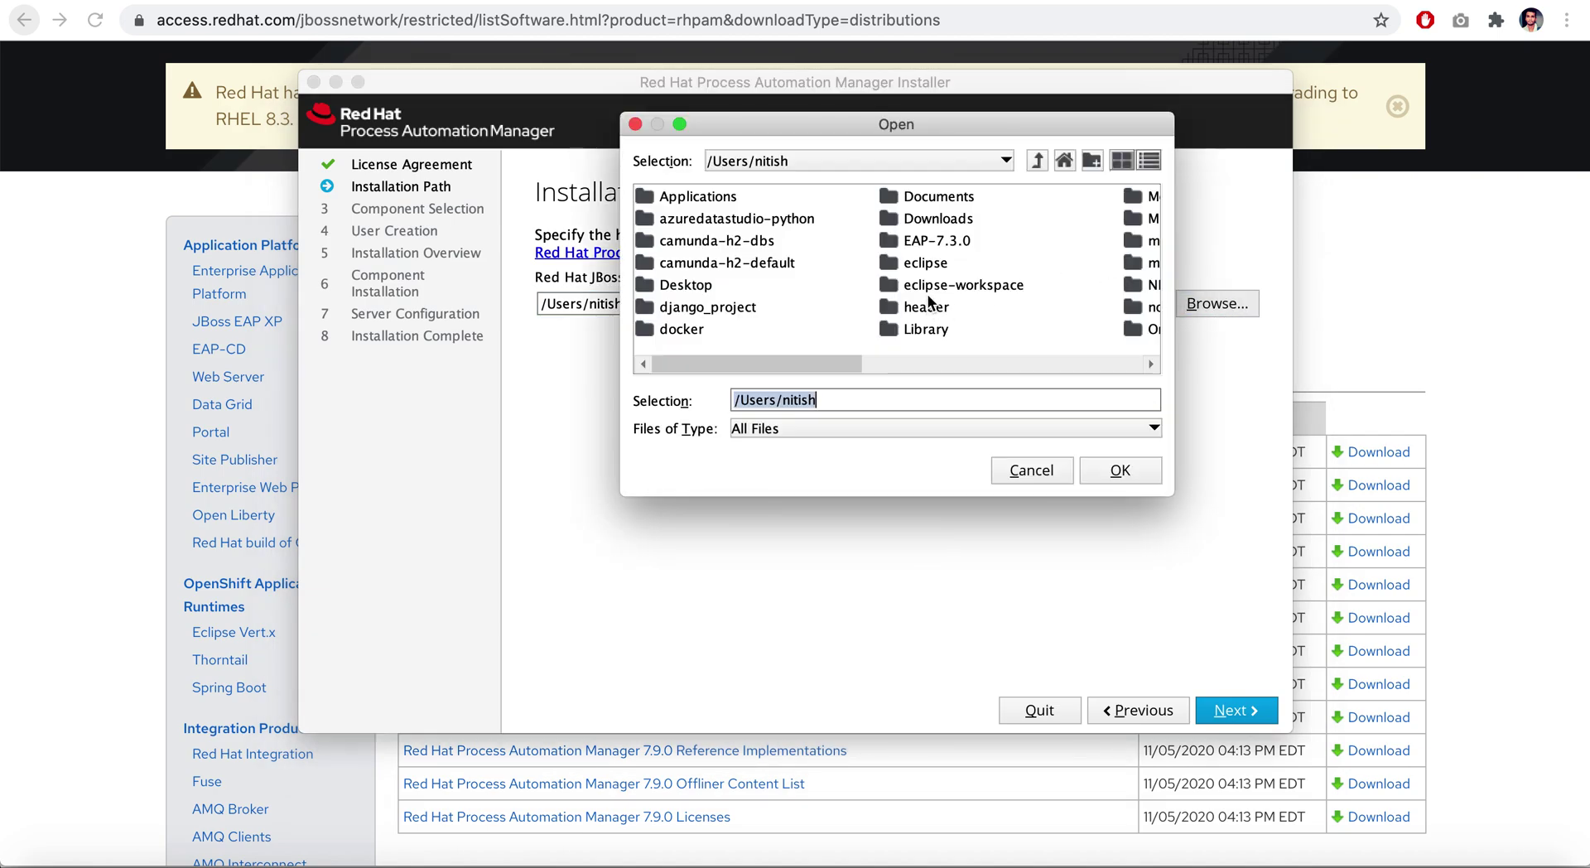
left_click(944, 243)
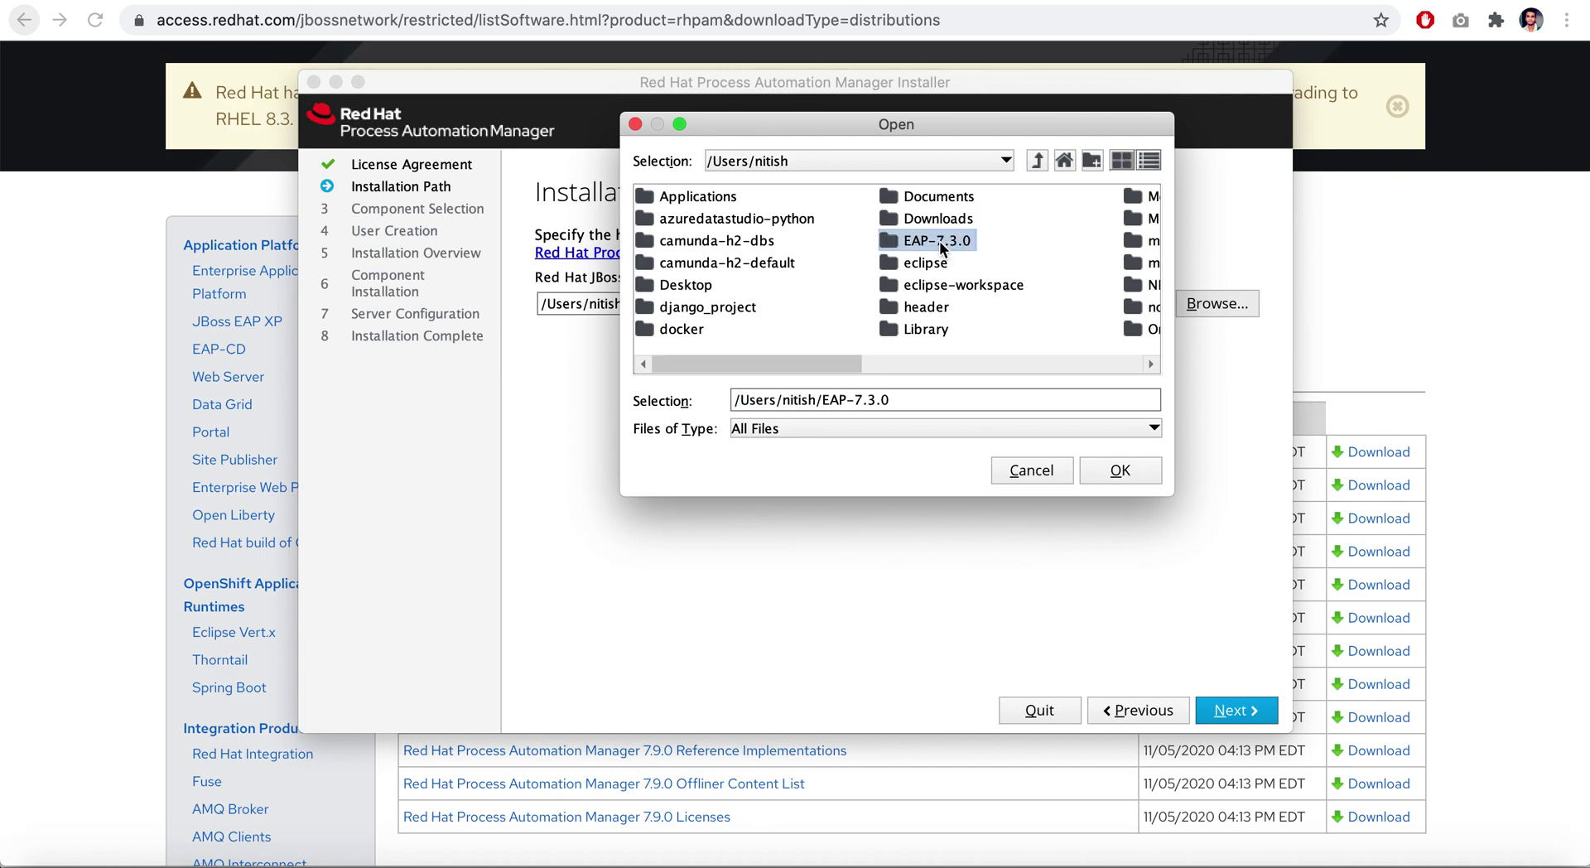
left_click(1126, 479)
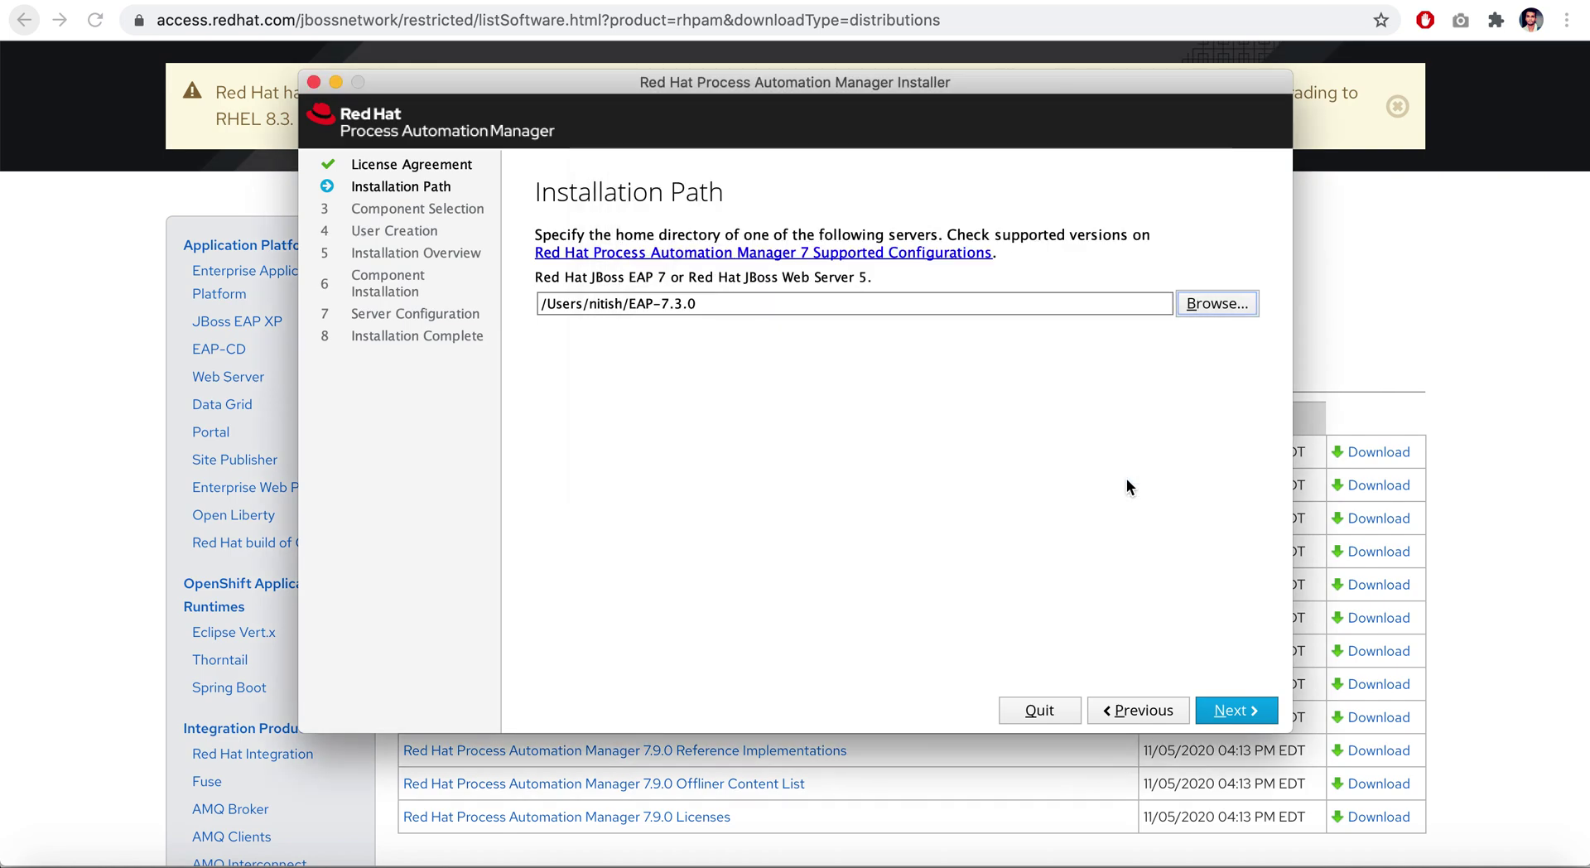
left_click(1246, 714)
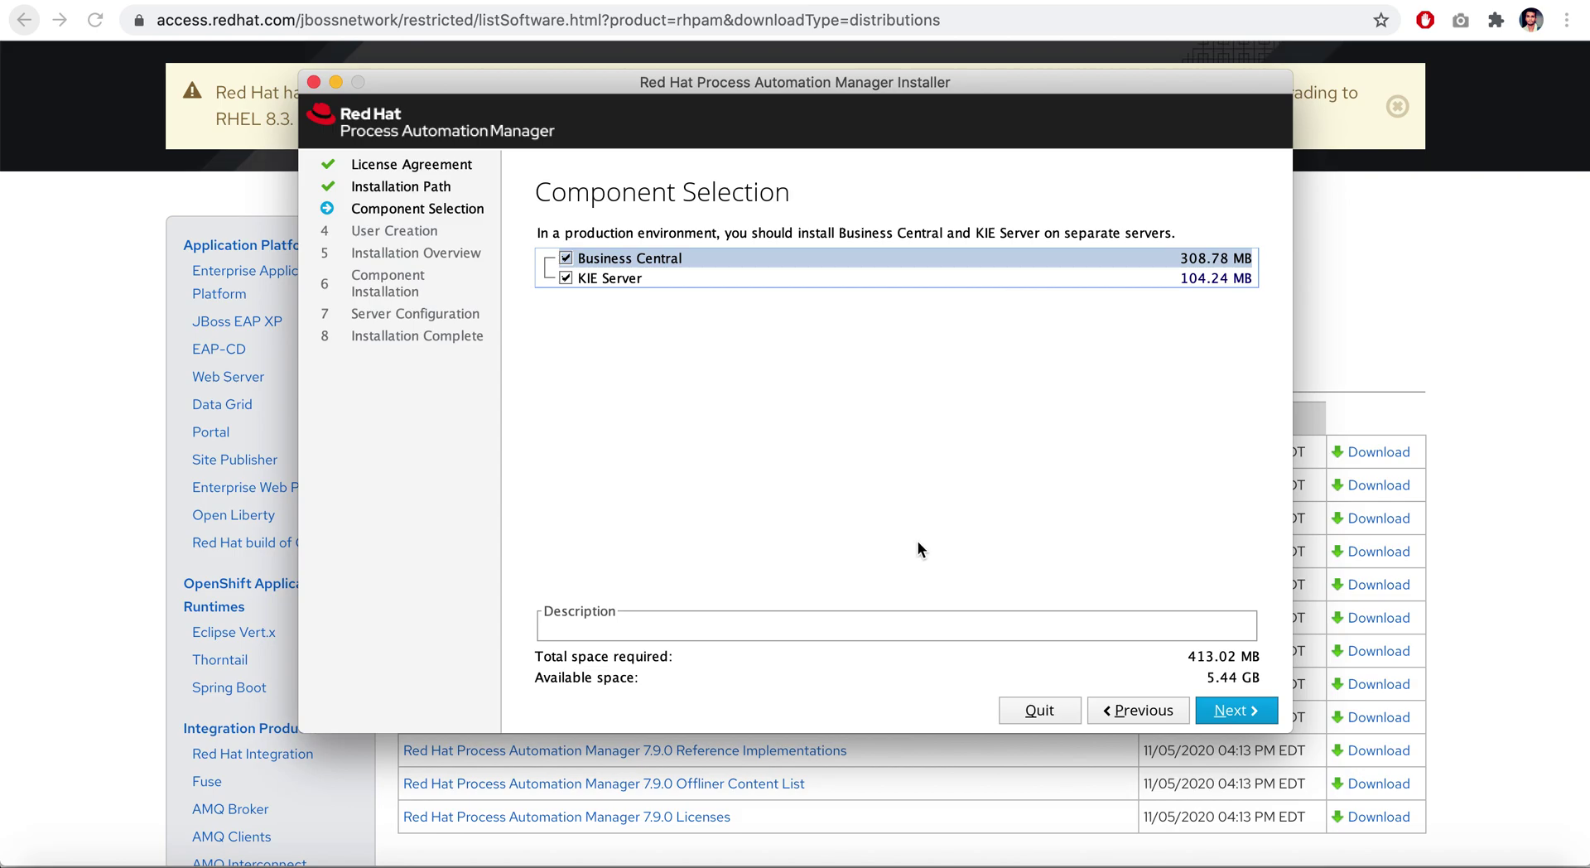
left_click(1234, 710)
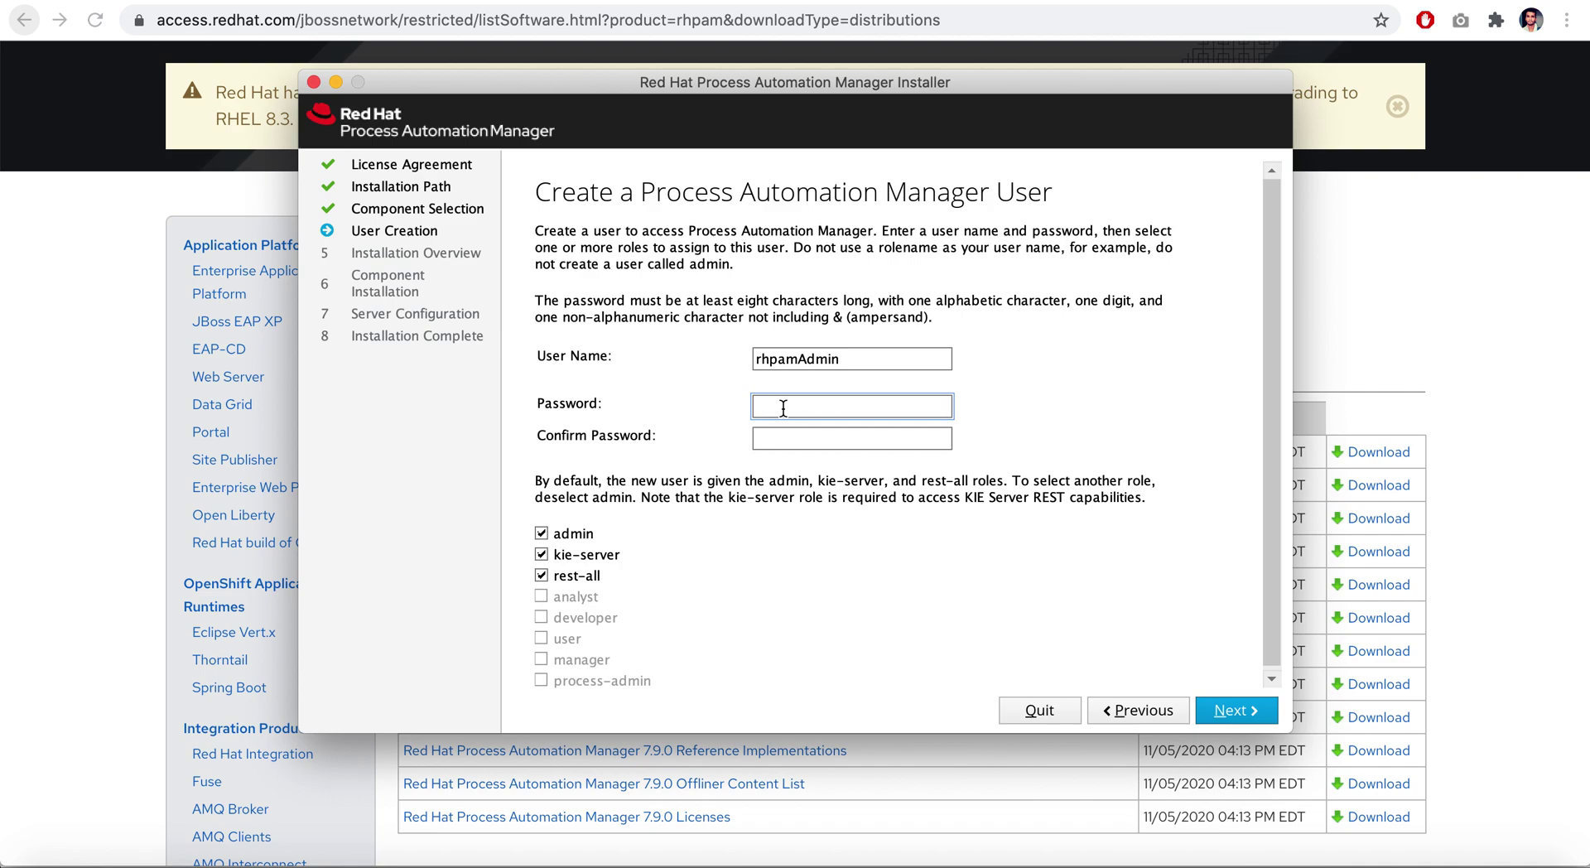
- Try to create the rhpamAdmin user by entering and confirming an account password
type("••••••••••")
left_click(772, 442)
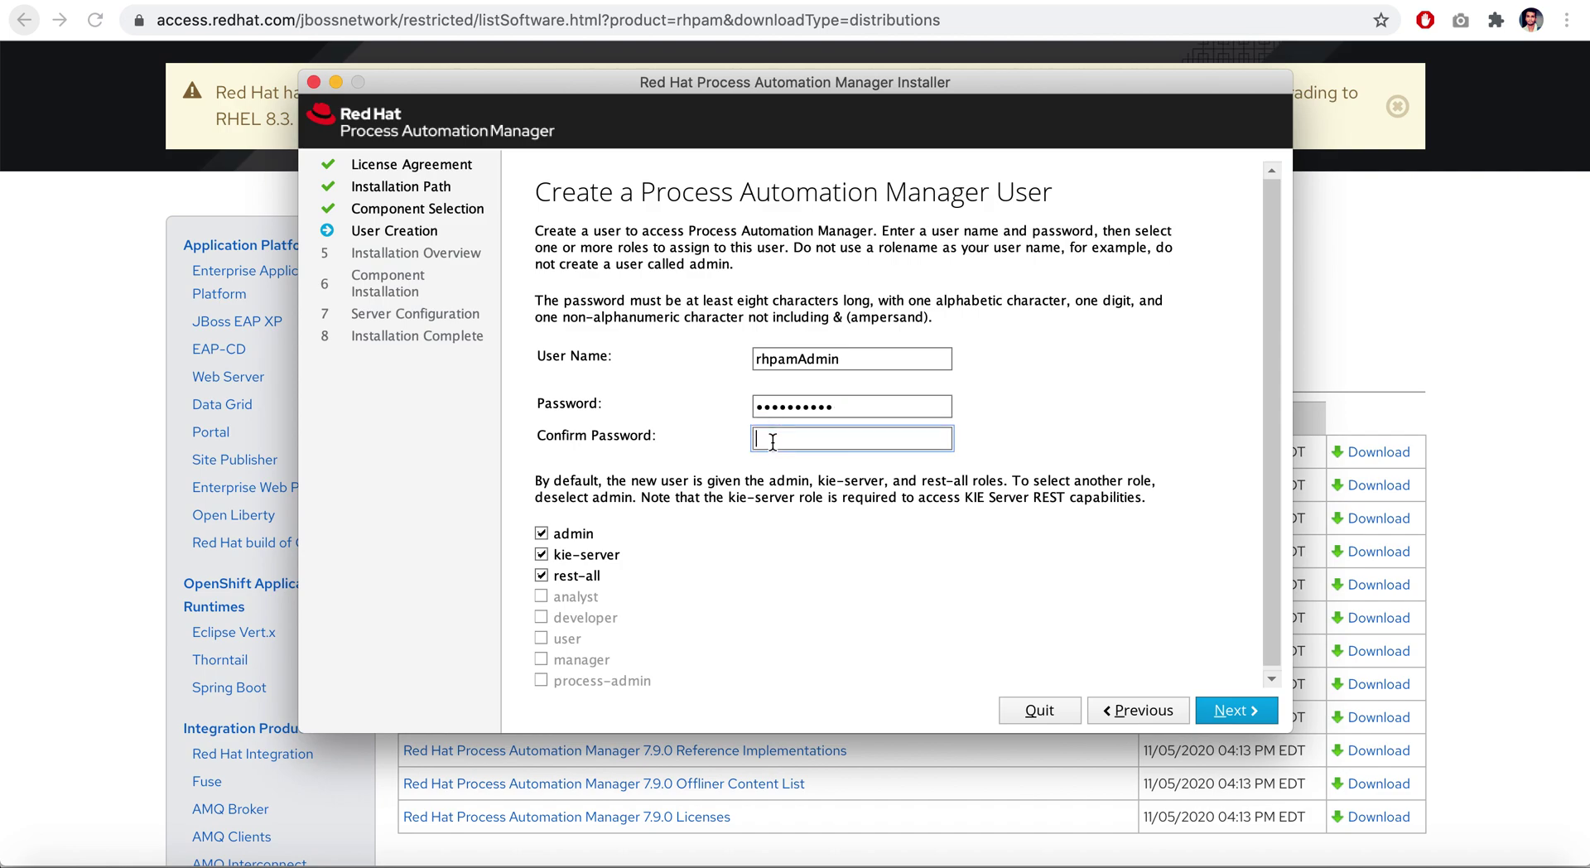
type("••••••••••")
scroll(606, 623, "down", 1)
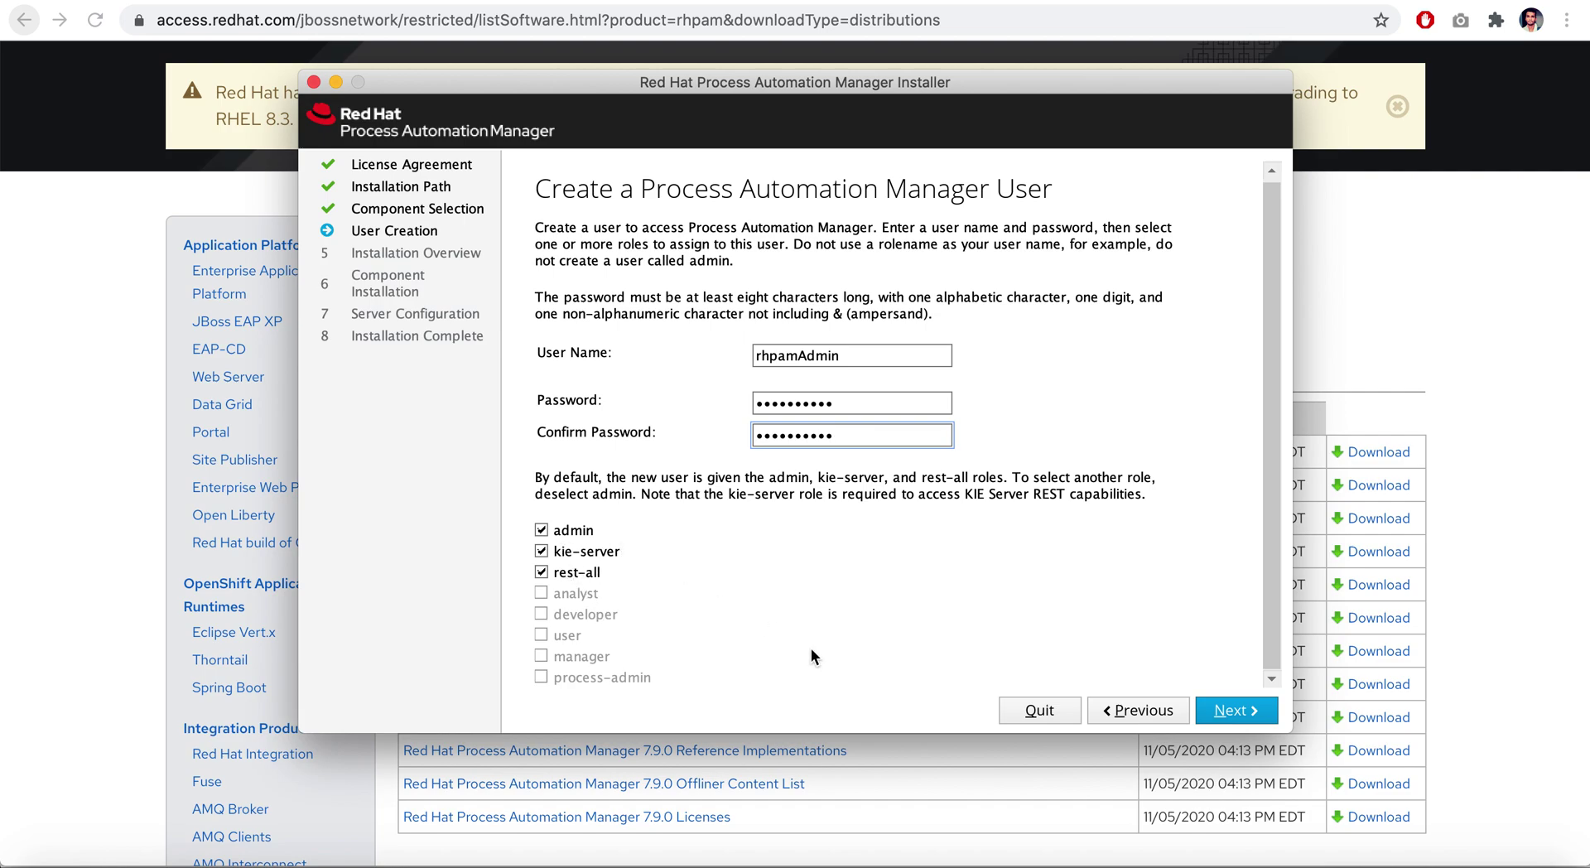
left_click(1235, 712)
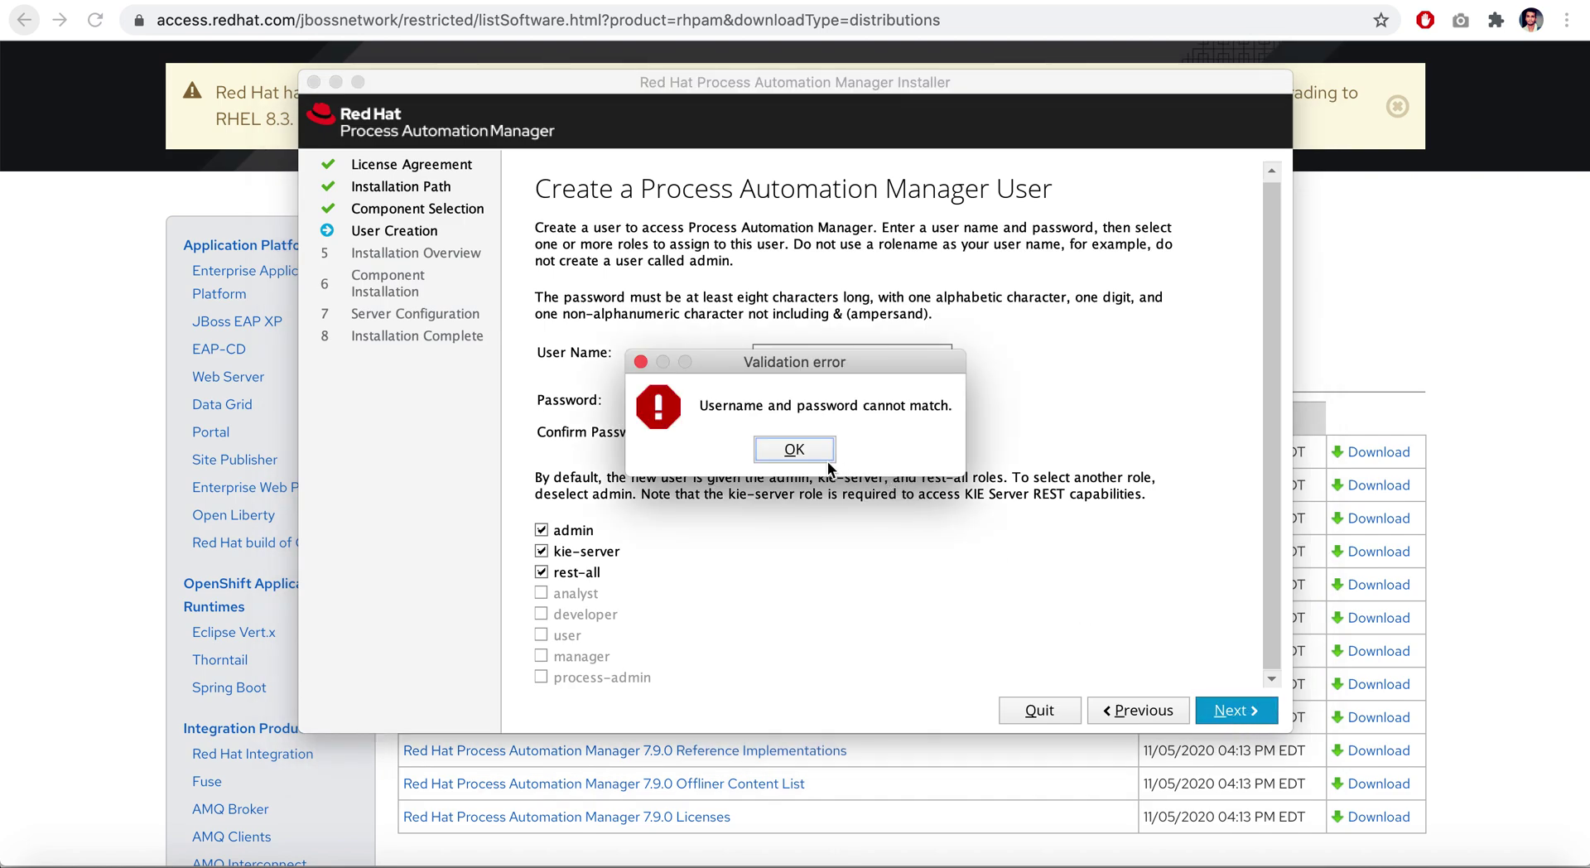
left_click(794, 449)
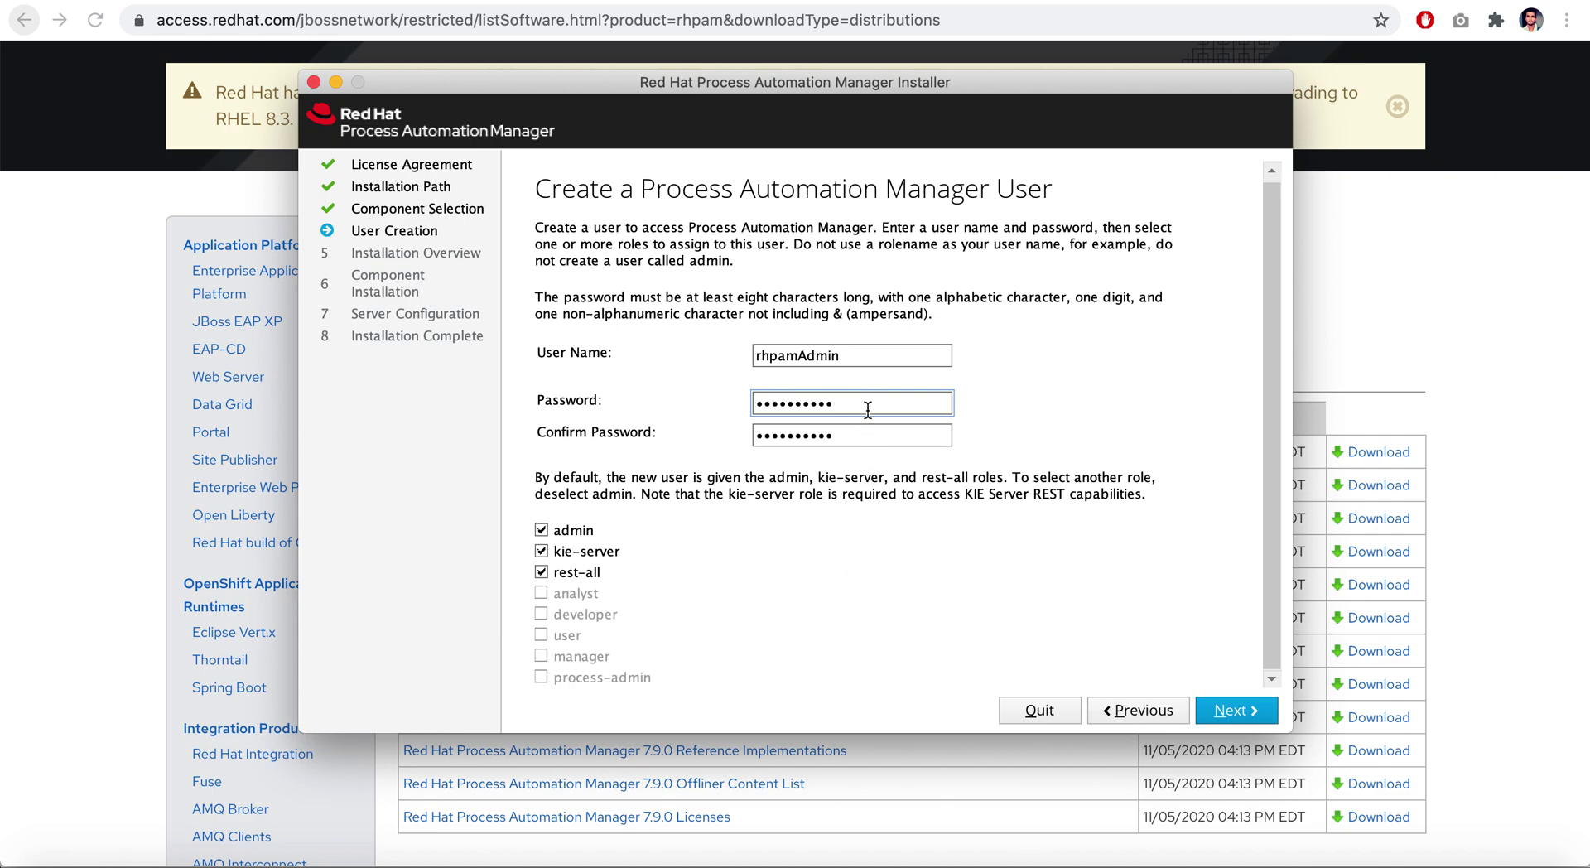
- Try to replace the rhpamAdmin user's password and its confirmation with a shorter password
key("BackSpace")
key("BackSpace")
key("BackSpace")
key("BackSpace")
key("BackSpace")
key("BackSpace")
key("BackSpace")
key("BackSpace")
key("BackSpace")
key("BackSpace")
type("•••••")
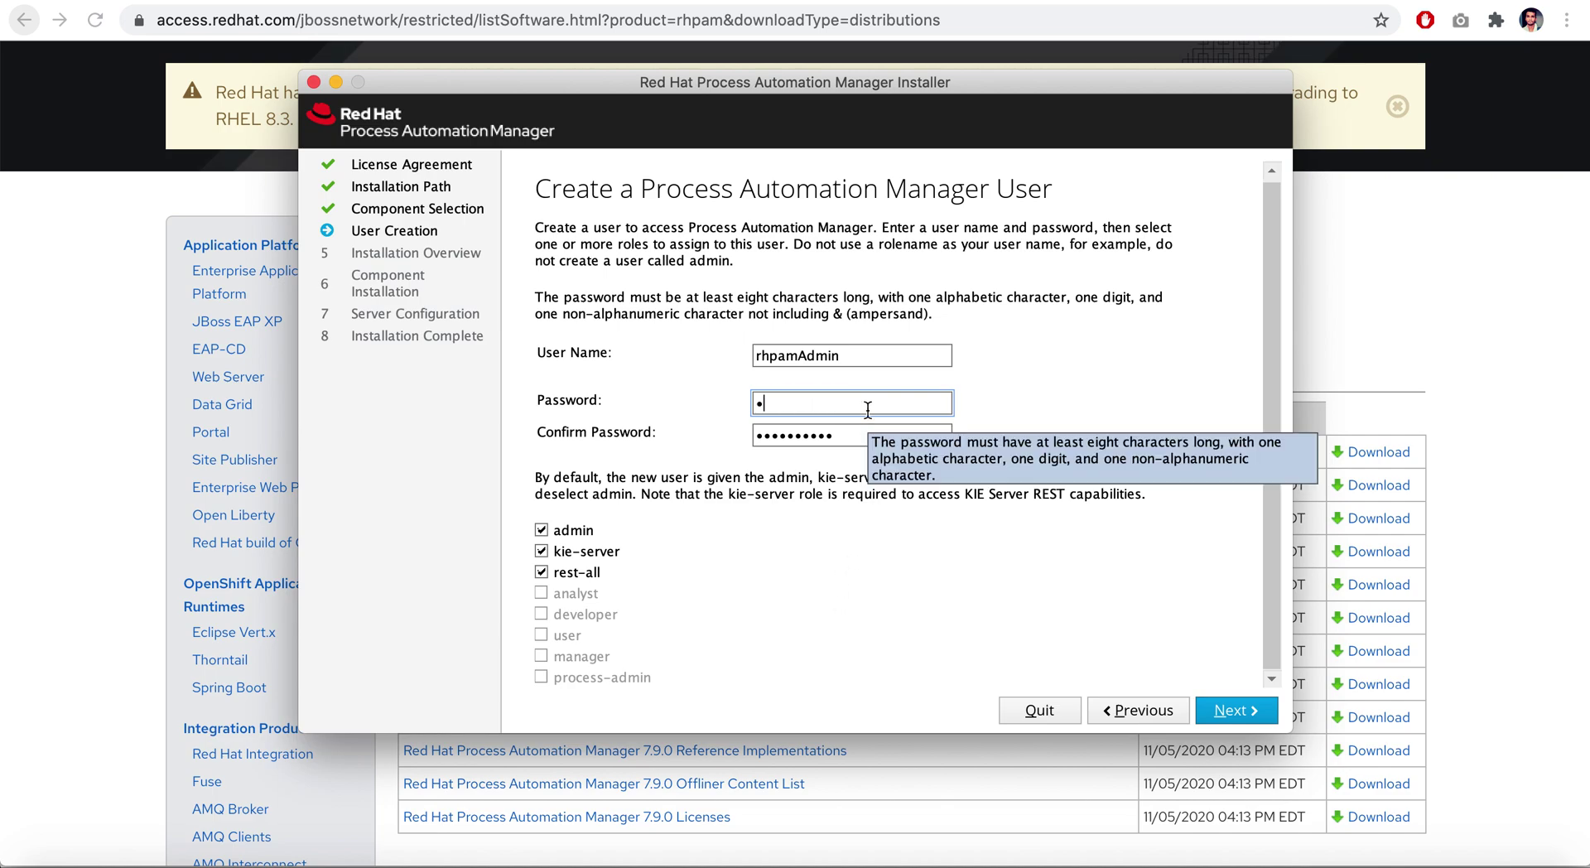
left_click(858, 435)
key("BackSpace")
key("BackSpace")
key("BackSpace")
key("BackSpace")
key("BackSpace")
key("BackSpace")
key("BackSpace")
key("BackSpace")
key("BackSpace")
key("BackSpace")
type("•••••")
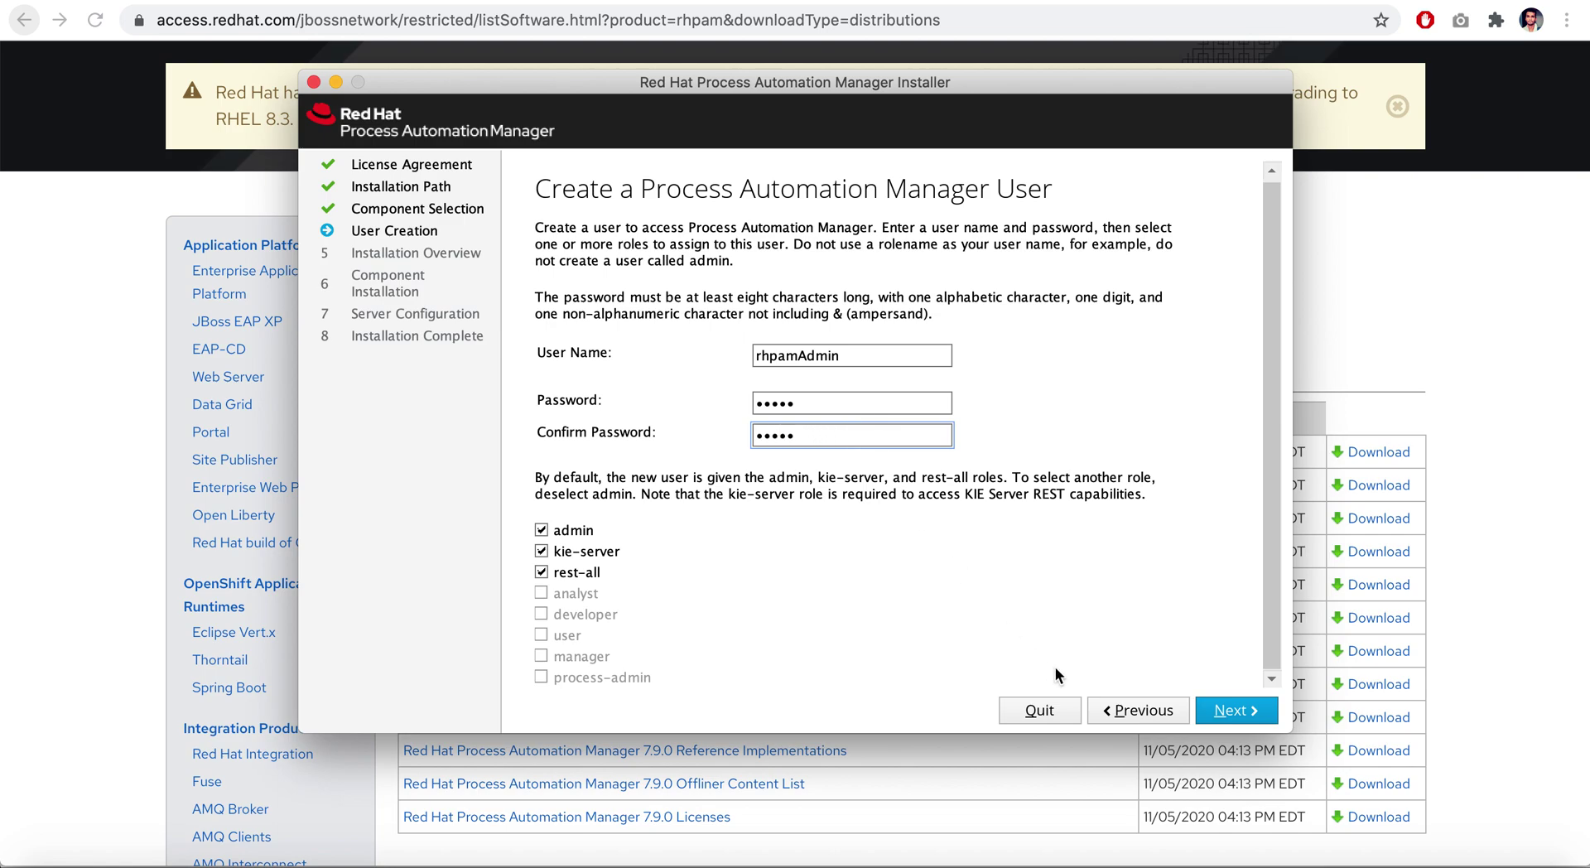
left_click(1237, 712)
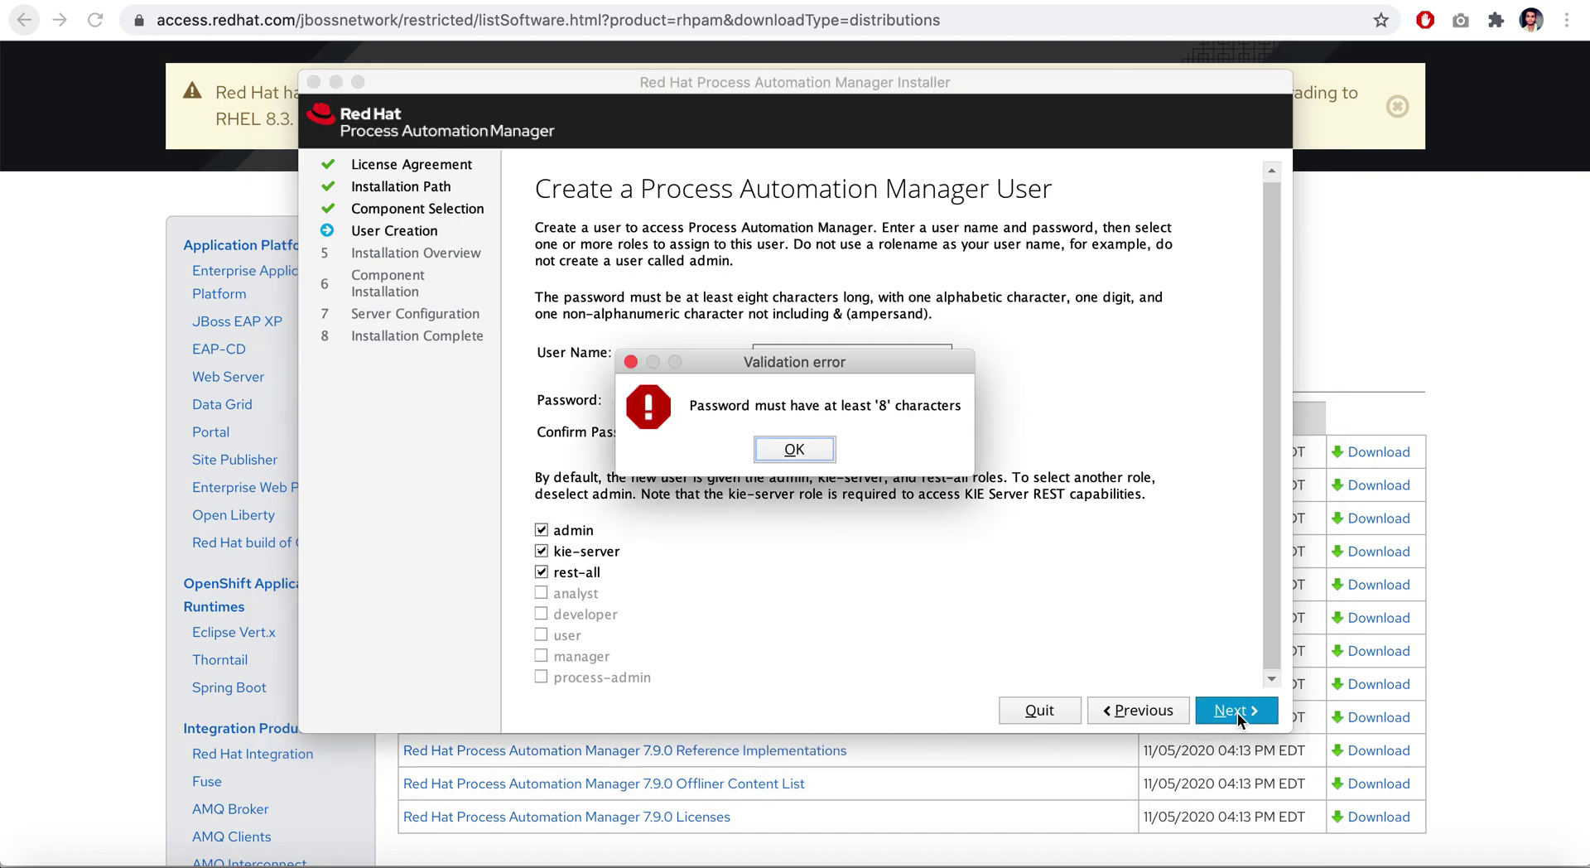
left_click(798, 450)
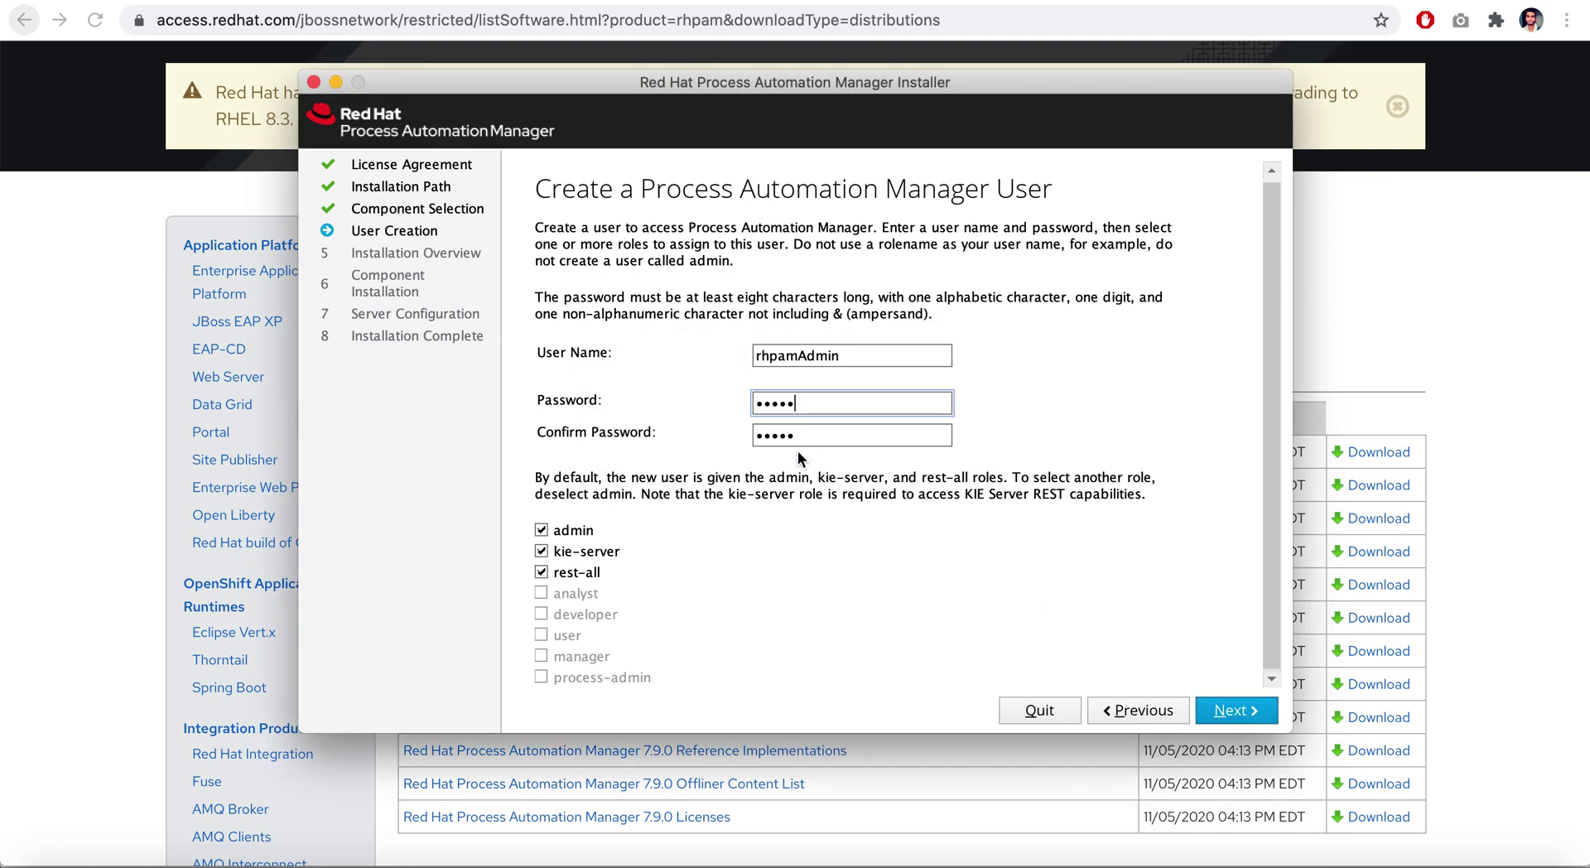
- Clear both password fields, then enter and confirm a new, longer account password for rhpamAdmin
key("BackSpace")
key("BackSpace")
key("BackSpace")
key("BackSpace")
key("BackSpace")
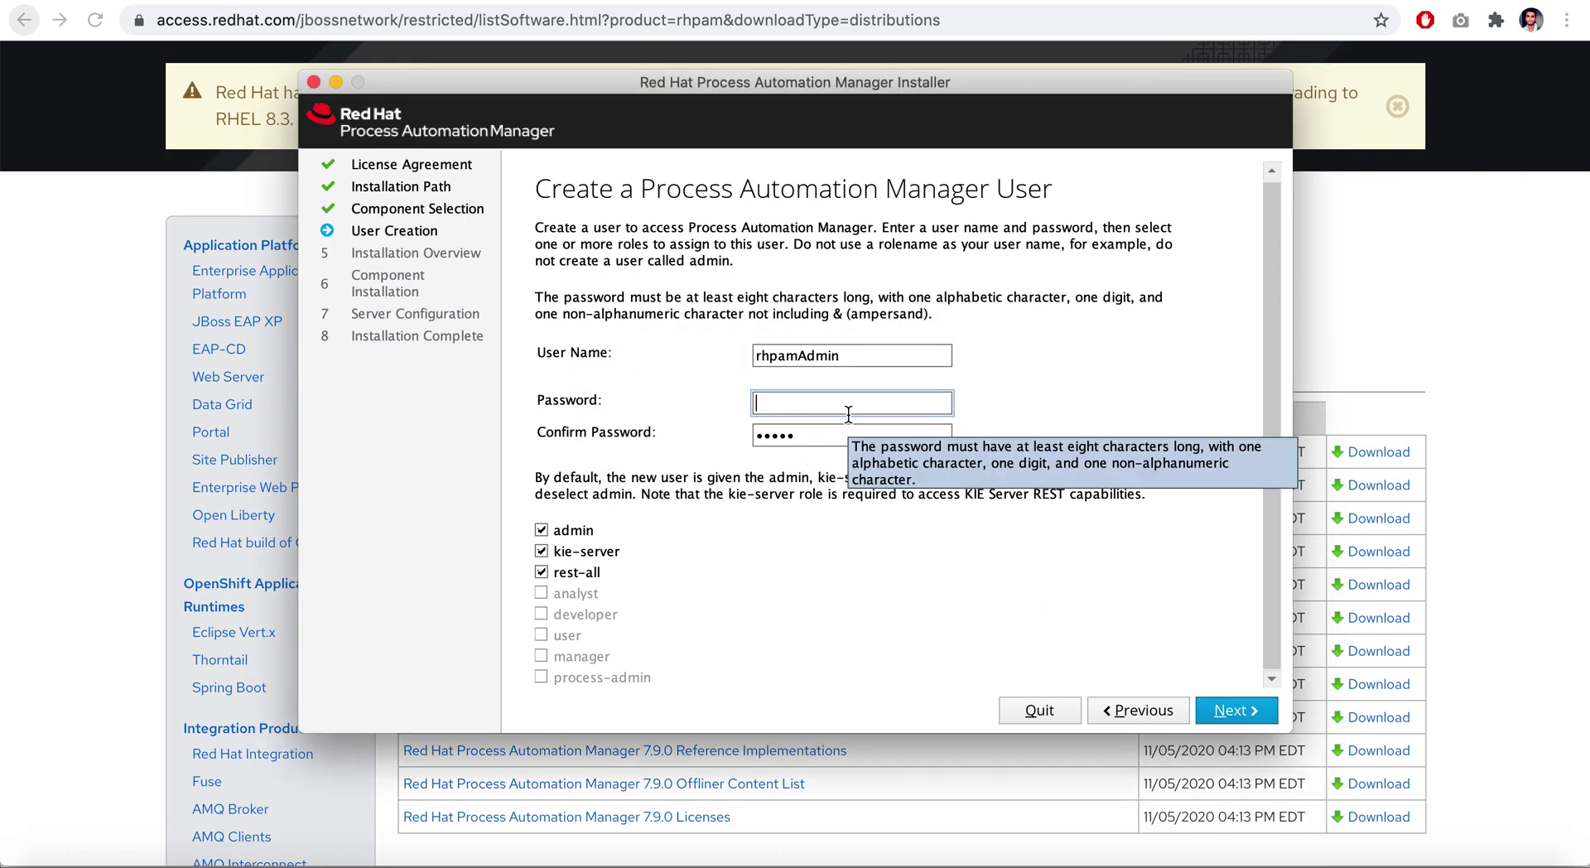
left_click(837, 442)
key("BackSpace")
key("BackSpace")
key("BackSpace")
key("BackSpace")
key("BackSpace")
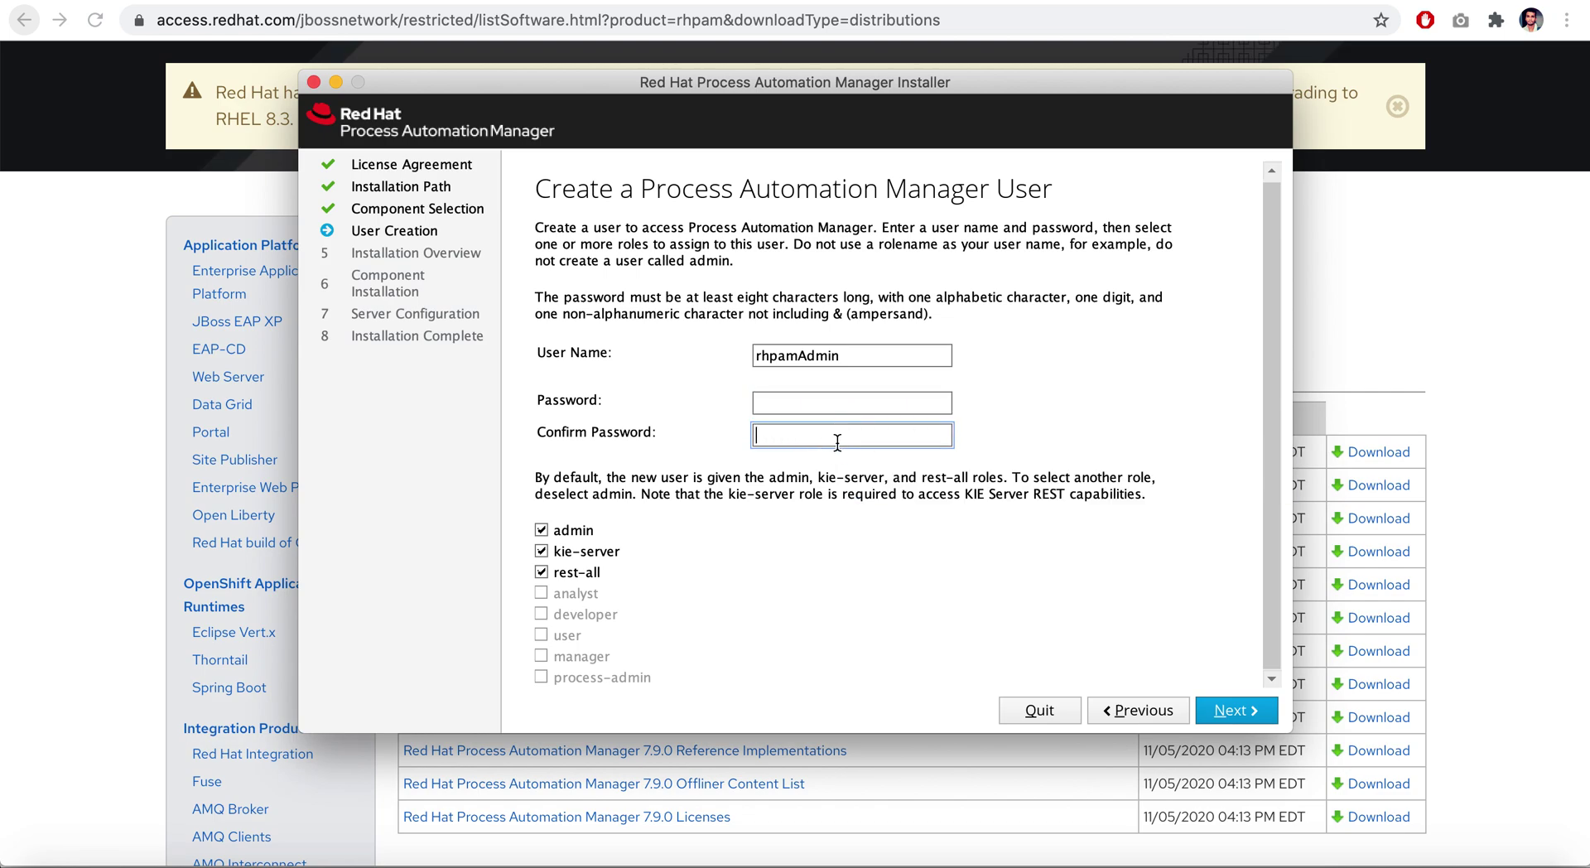
left_click(846, 406)
type("•••")
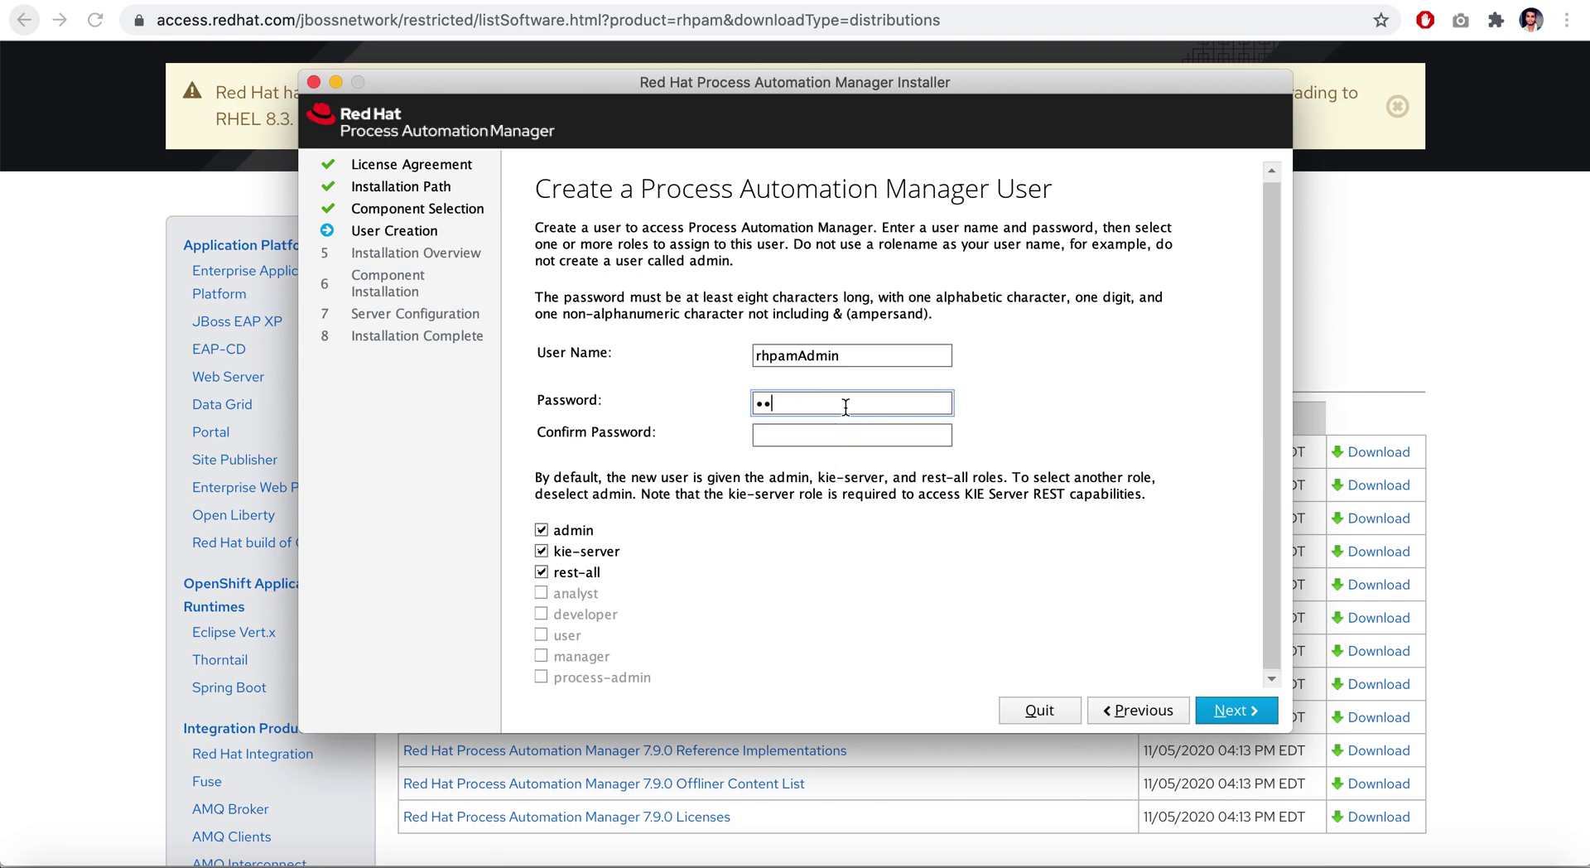
type("••••••")
left_click(826, 435)
type("•••••••••")
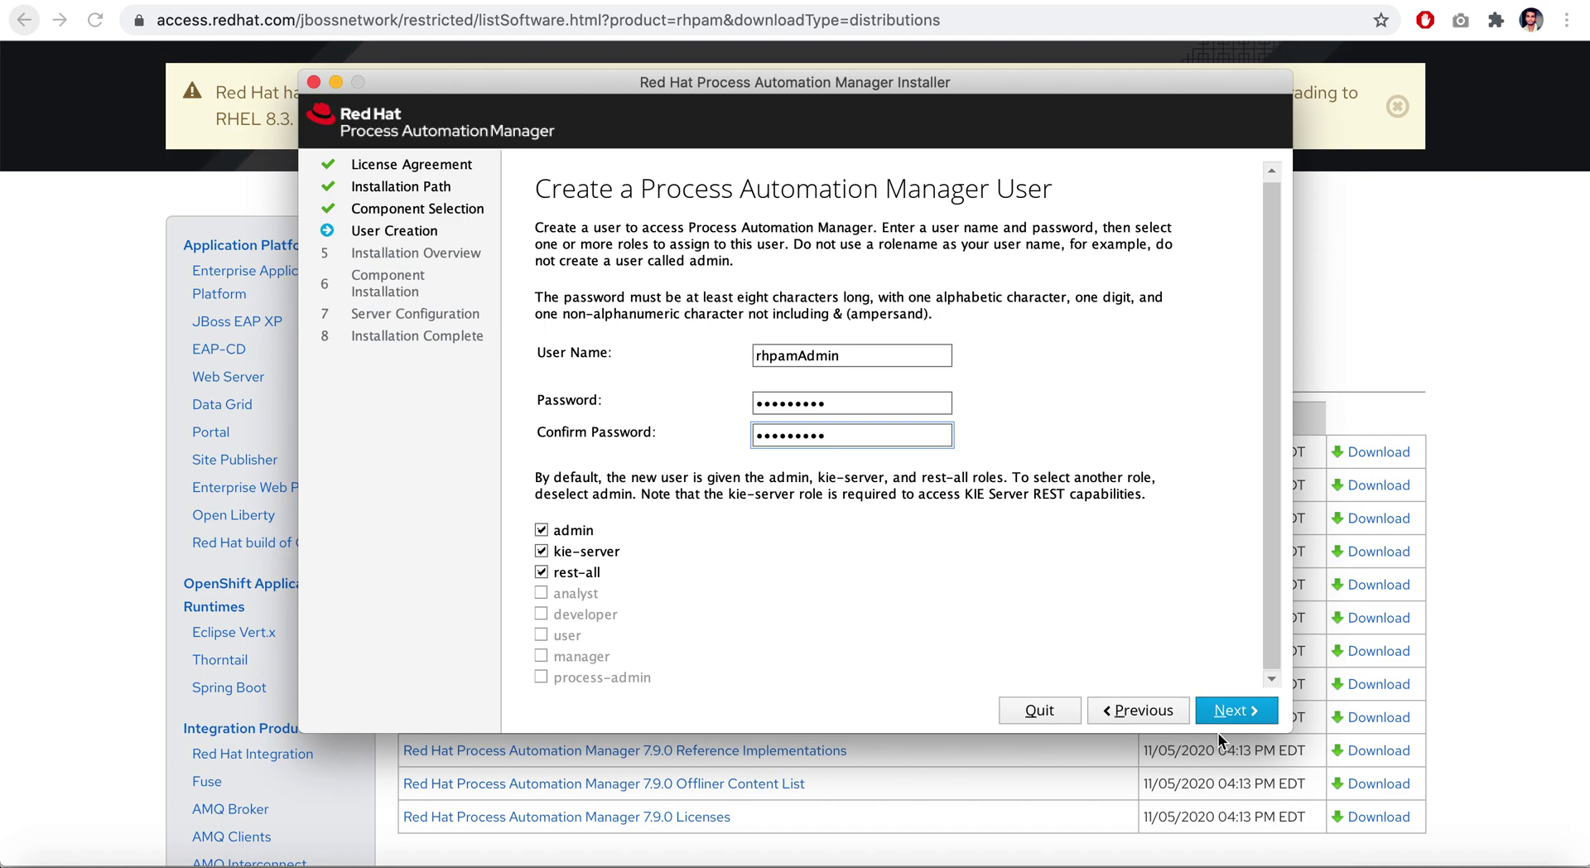
- Confirm the user and installation overview, install Business Central and KIE Server, and keep the default runtime configuration
left_click(1240, 712)
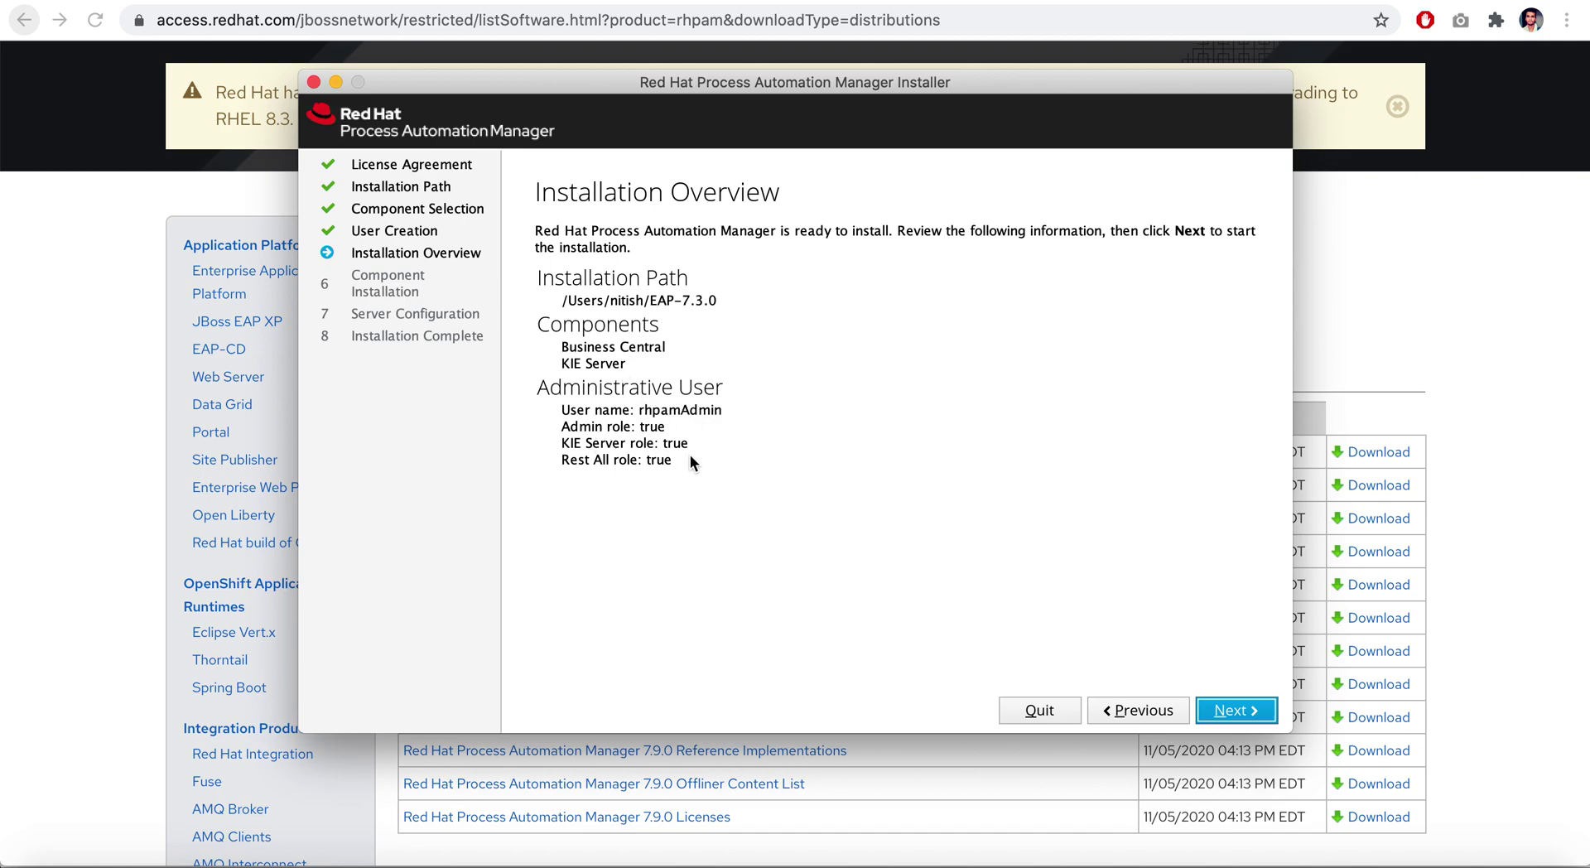
left_click(1225, 709)
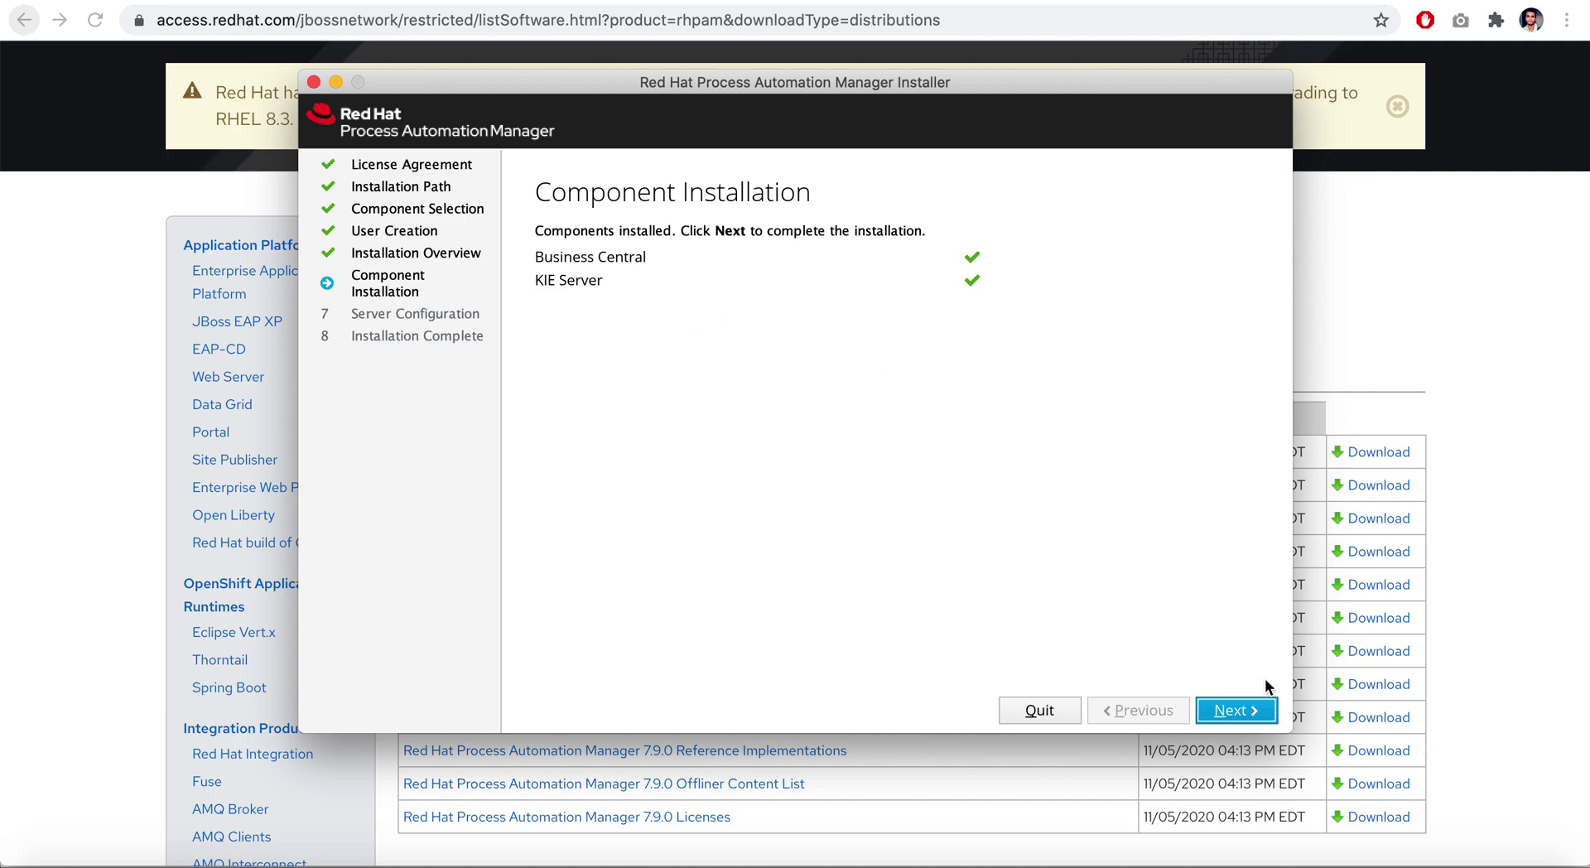
left_click(1234, 713)
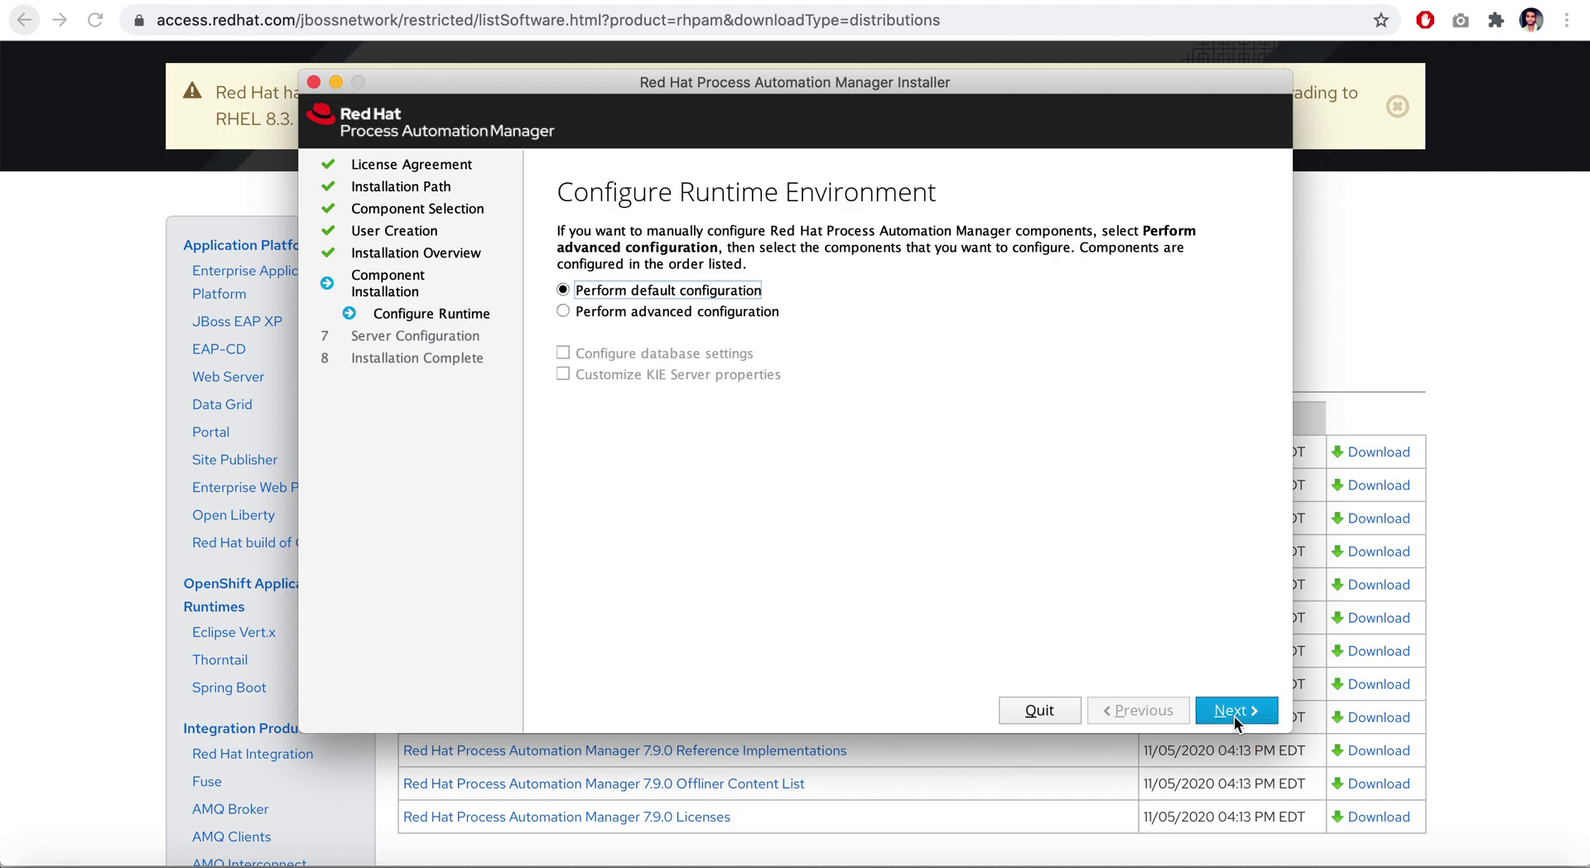
left_click(1235, 710)
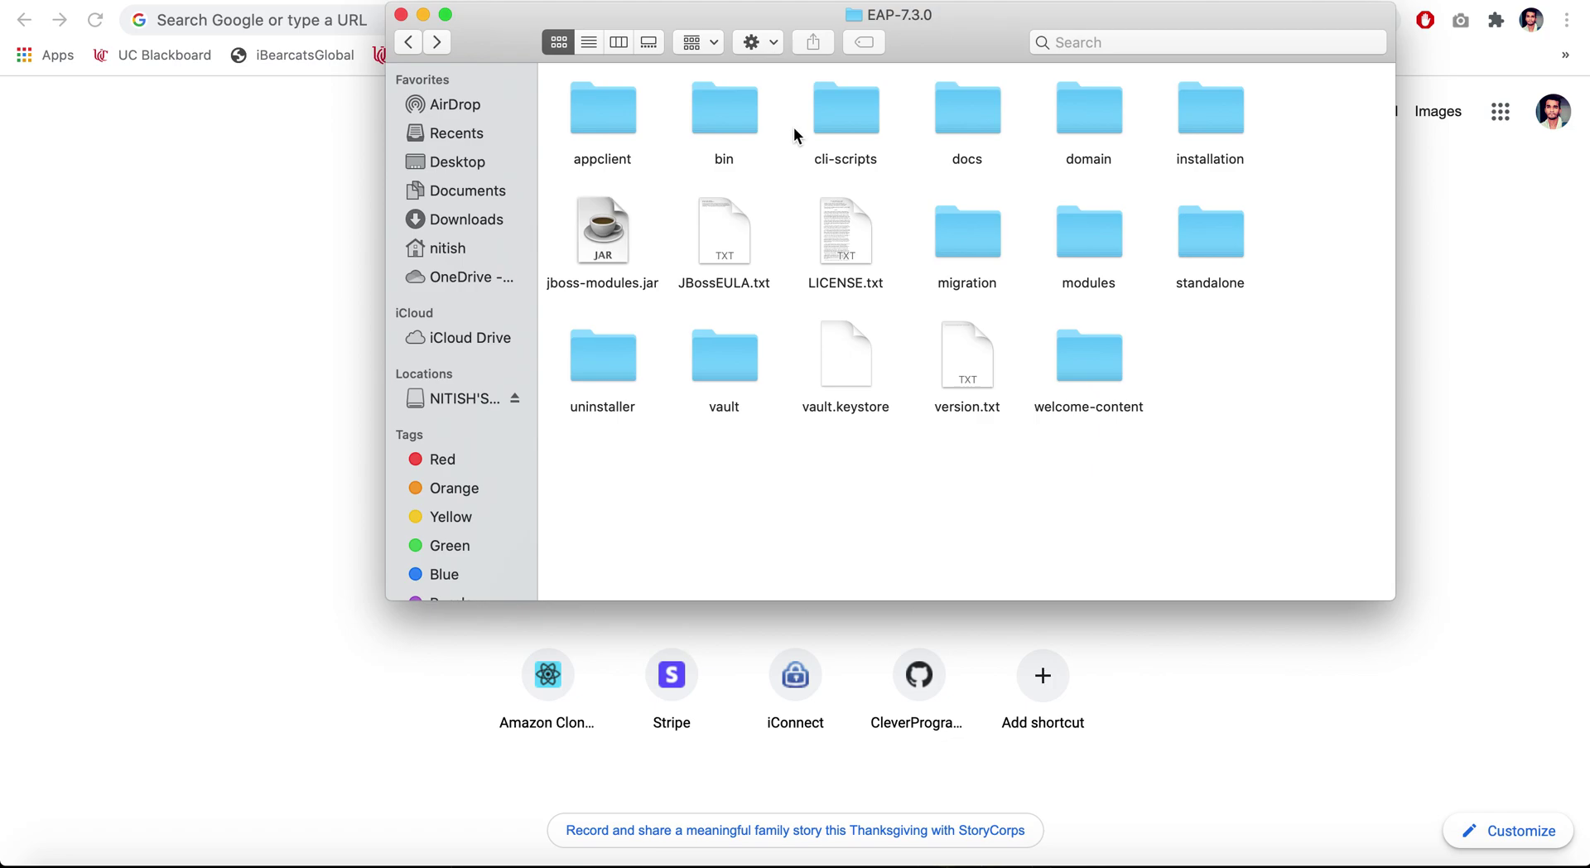
- Open the bin folder of EAP-7.3.0 at the standalone.sh script and place a new Terminal window below it
double_click(723, 106)
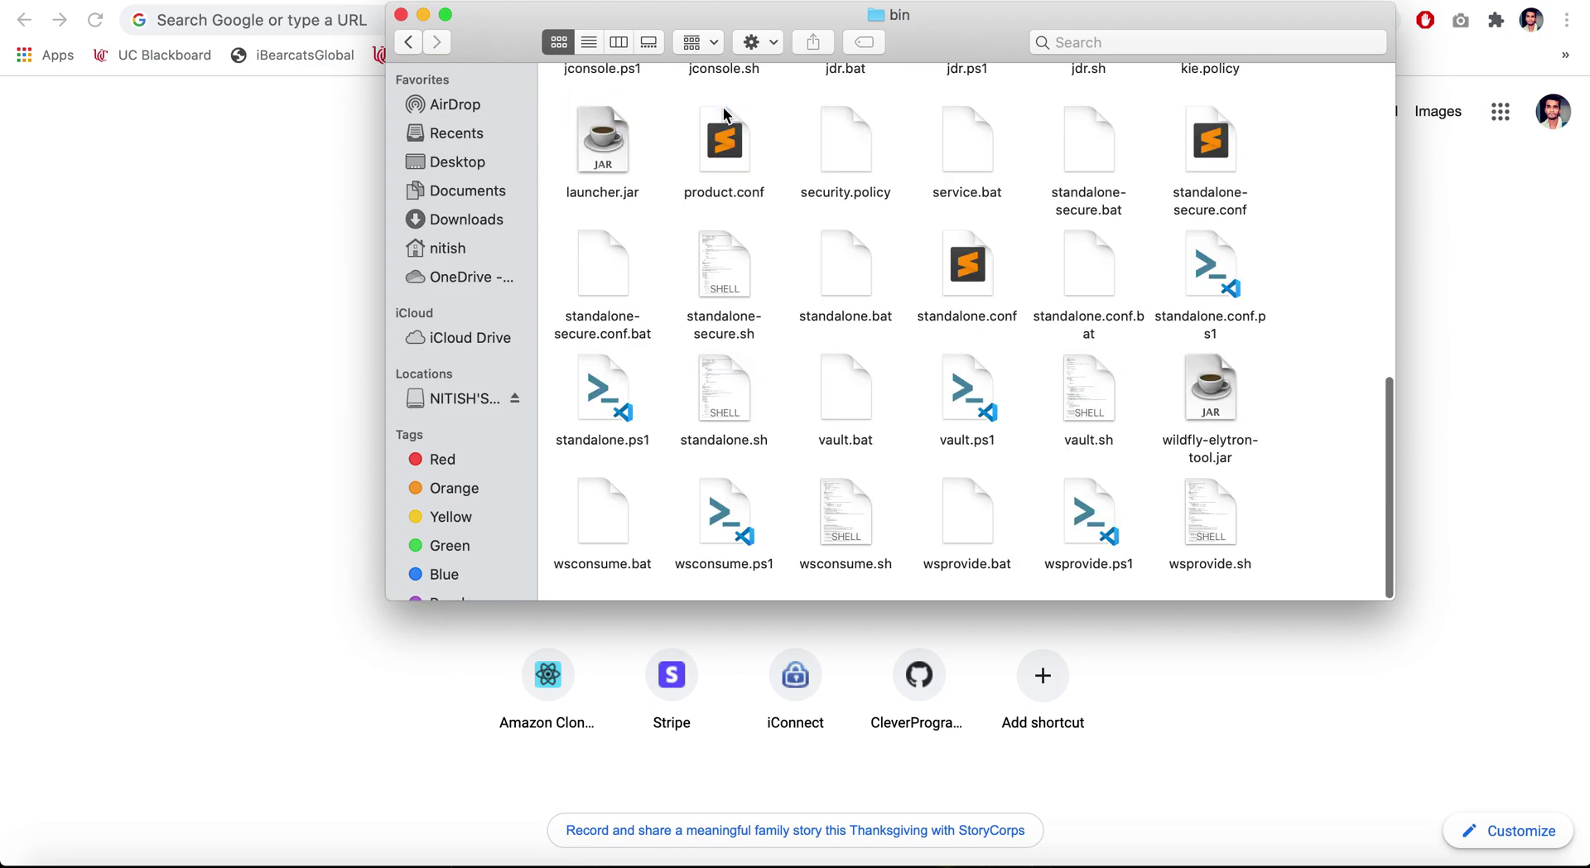
scroll(916, 393, "down", 2)
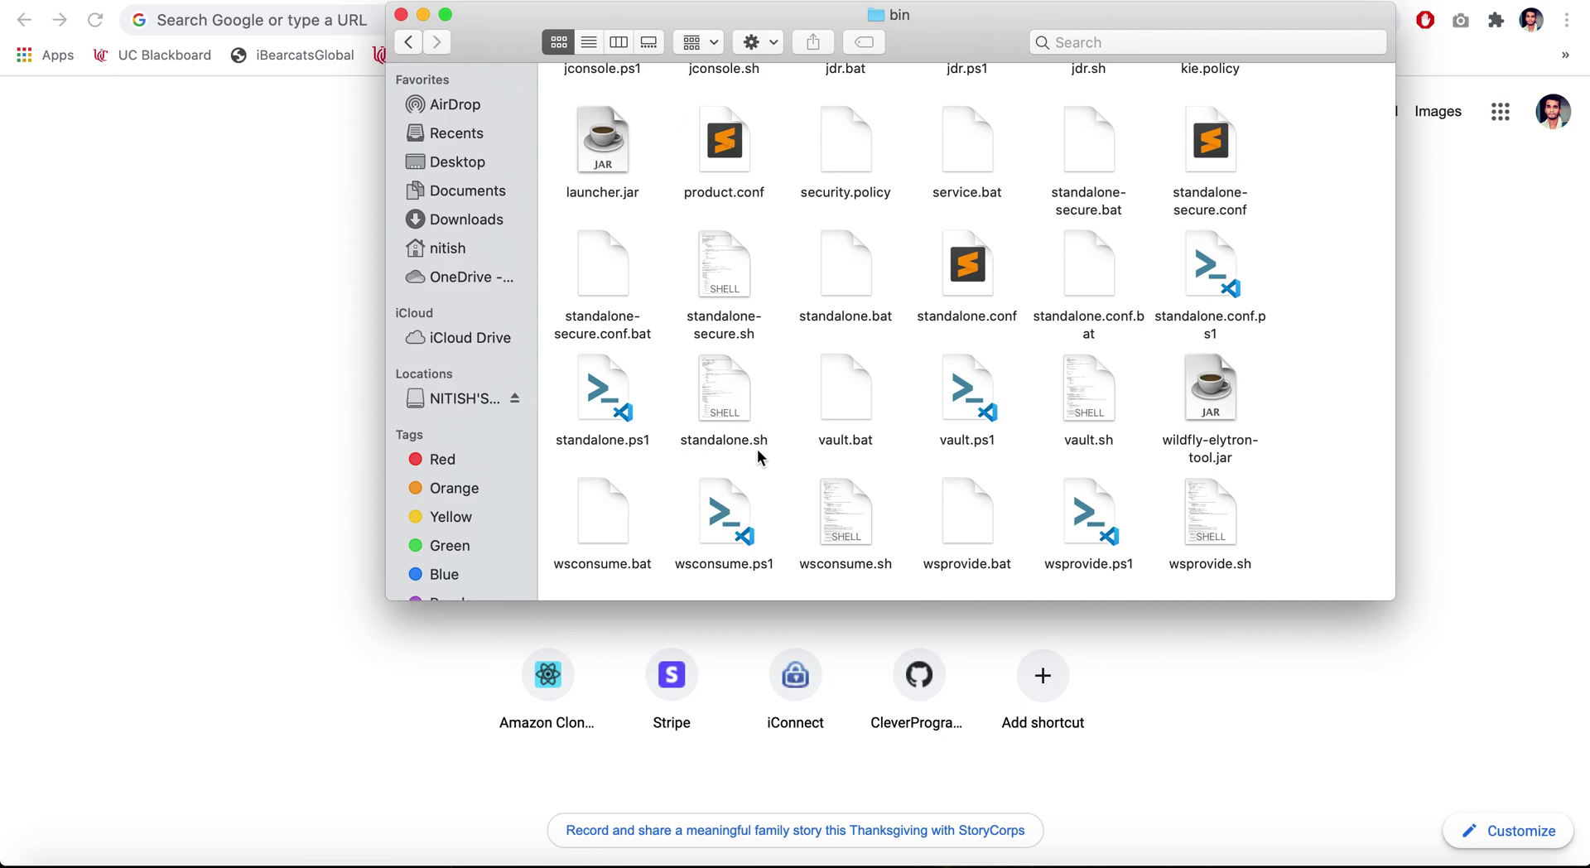
key("super+space")
type("termin")
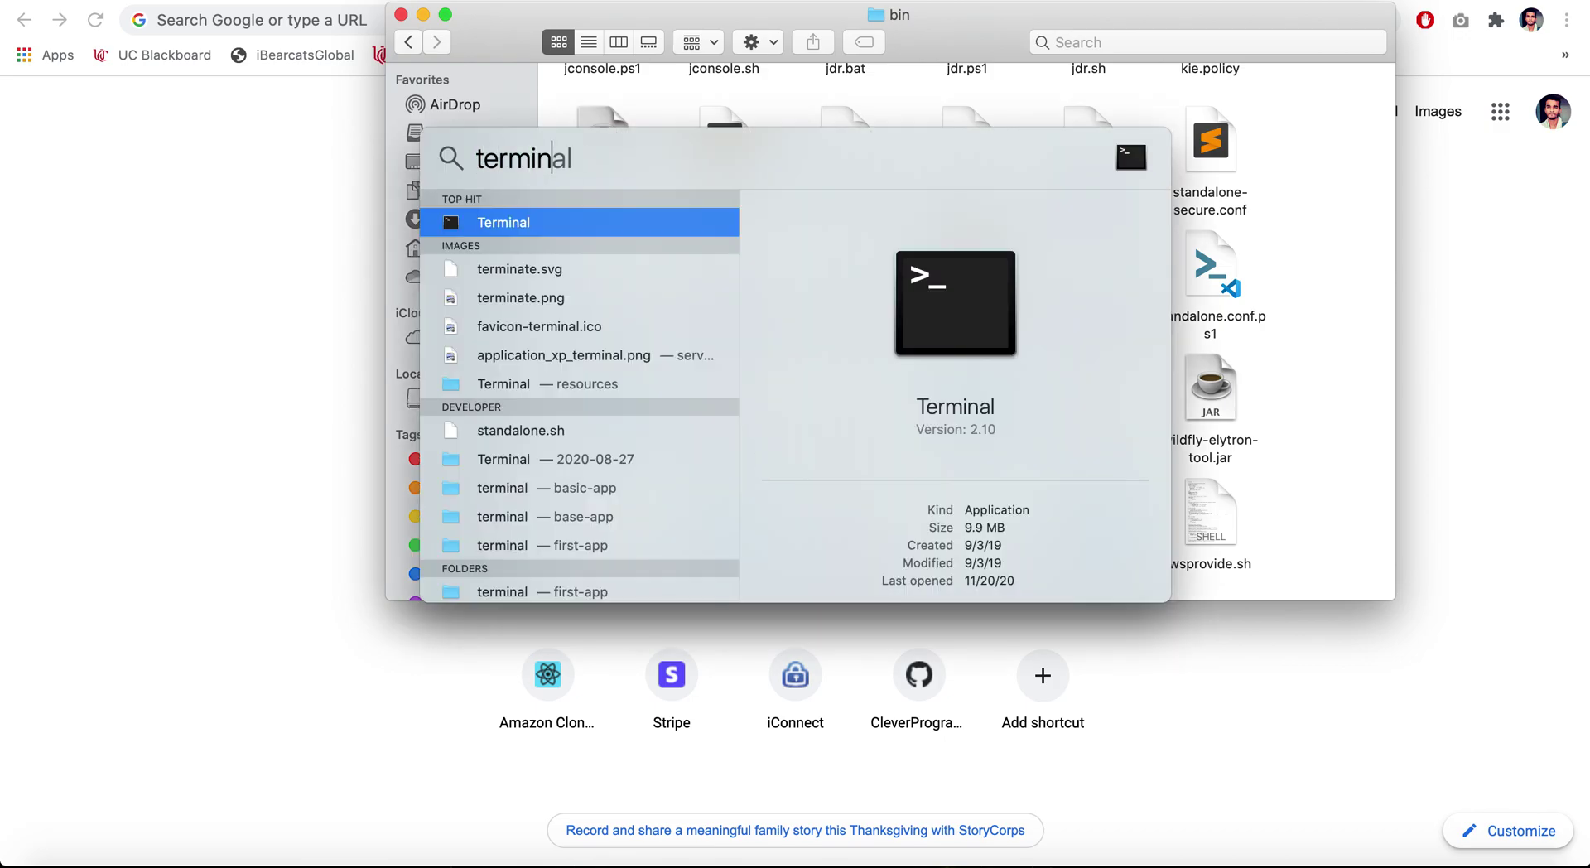
key("Return")
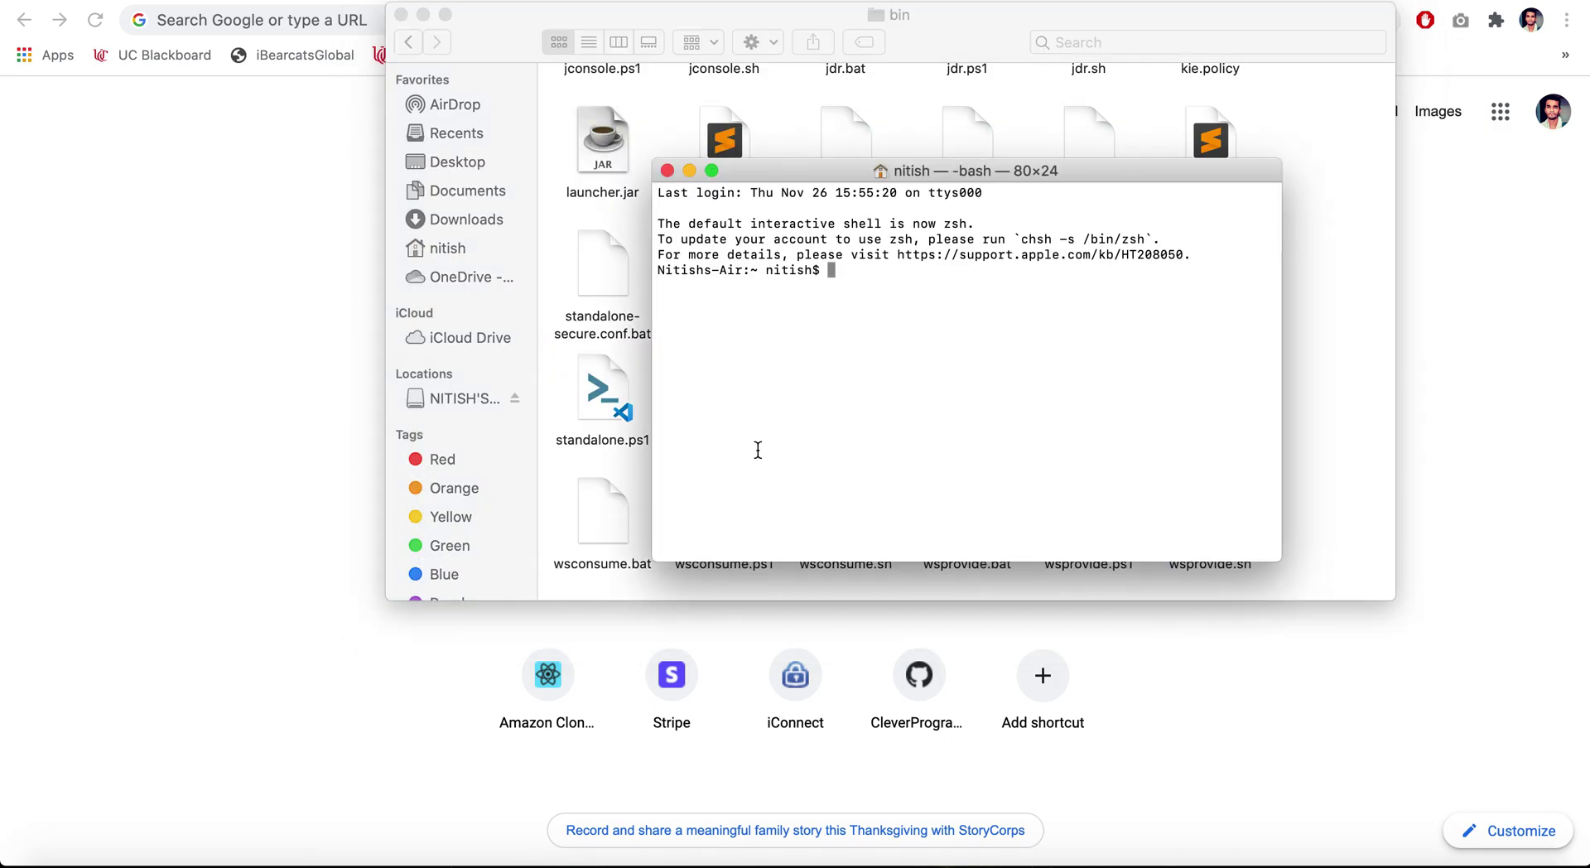
left_click_drag(1105, 170, 838, 431)
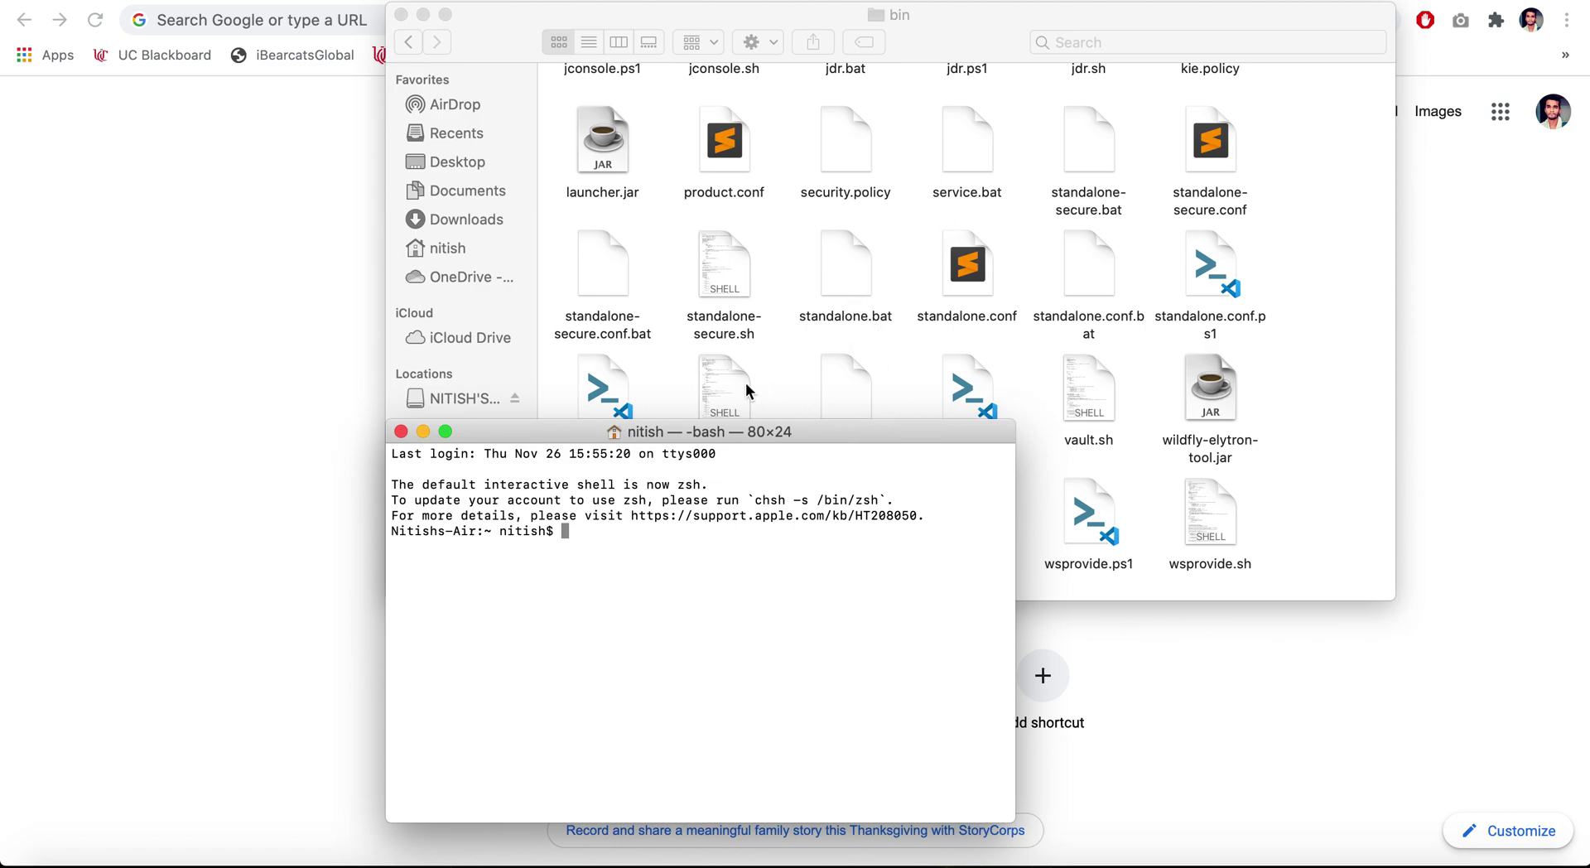
left_click_drag(805, 432, 840, 508)
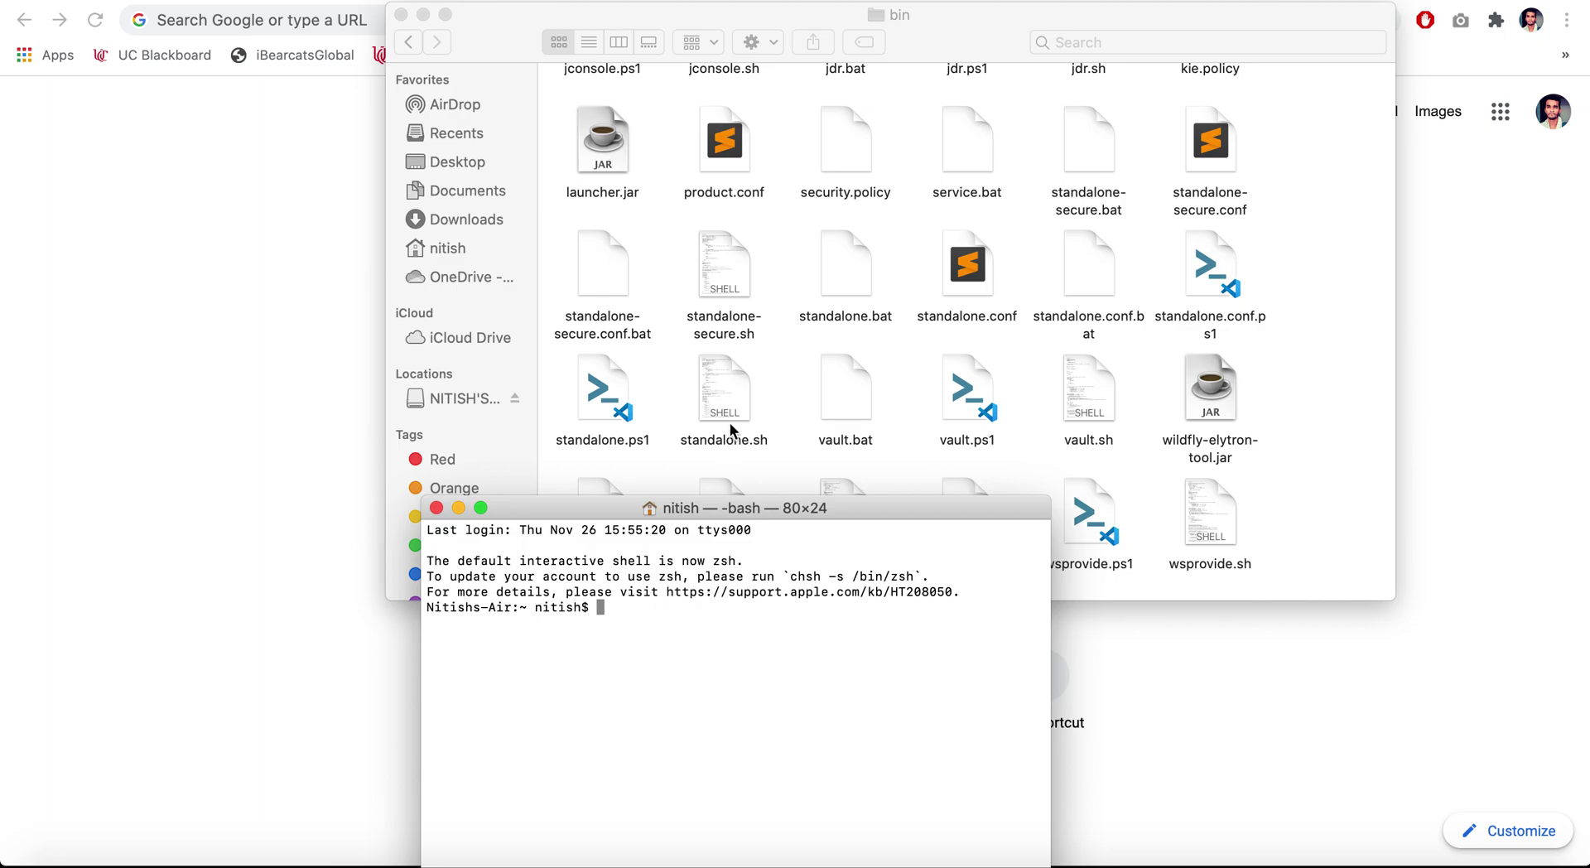
- Start the EAP server by running bin/standalone.sh from the EAP-7.3.0 folder in Terminal, and minimize the window
left_click(742, 394)
left_click_drag(739, 395, 689, 660)
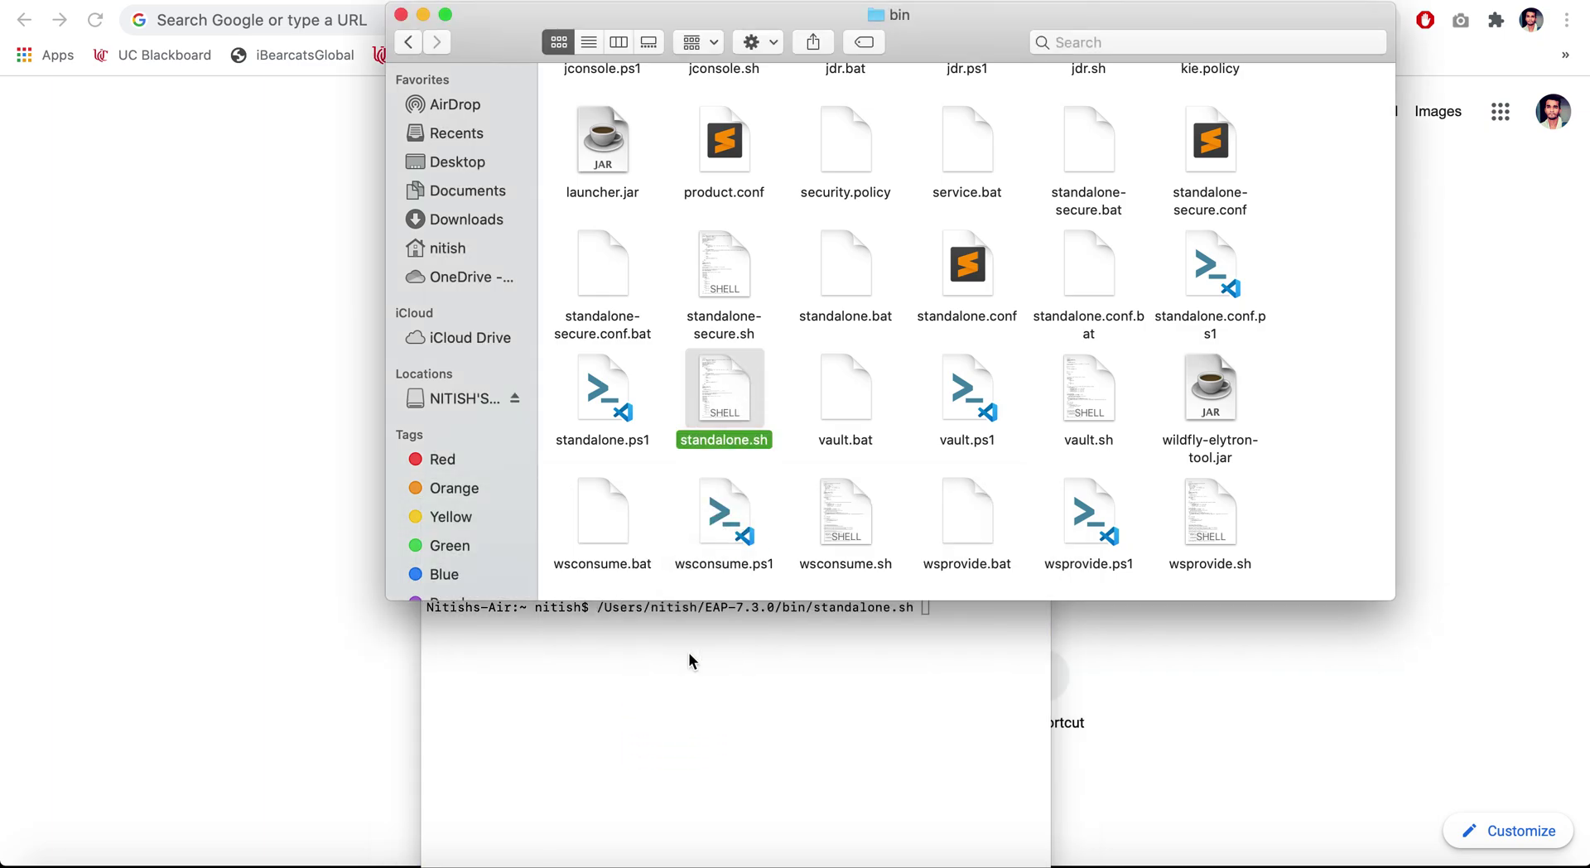
left_click(422, 15)
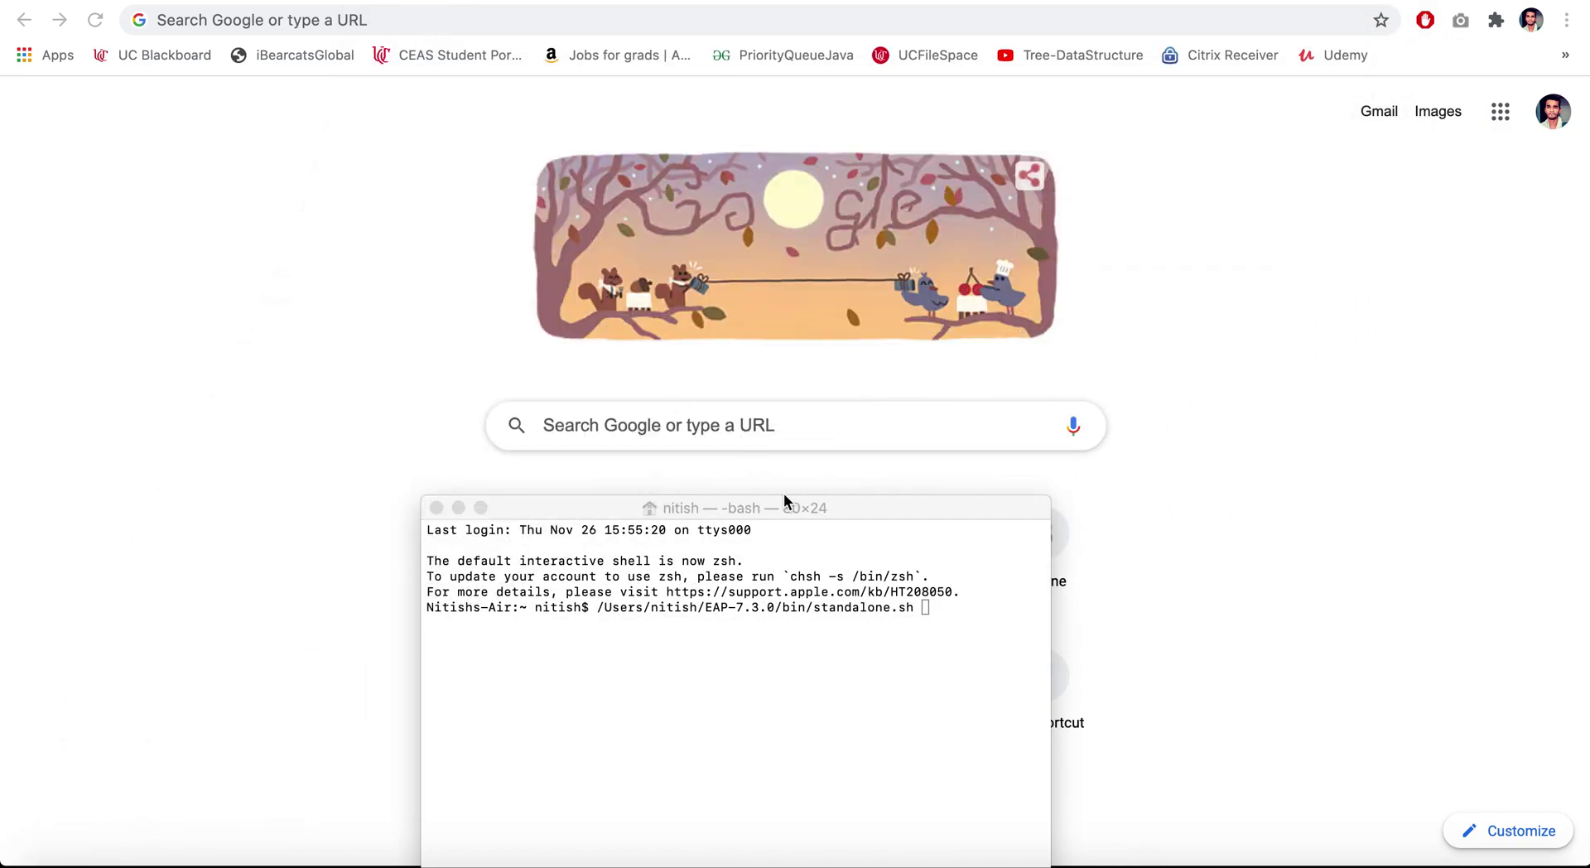
left_click_drag(876, 515, 858, 159)
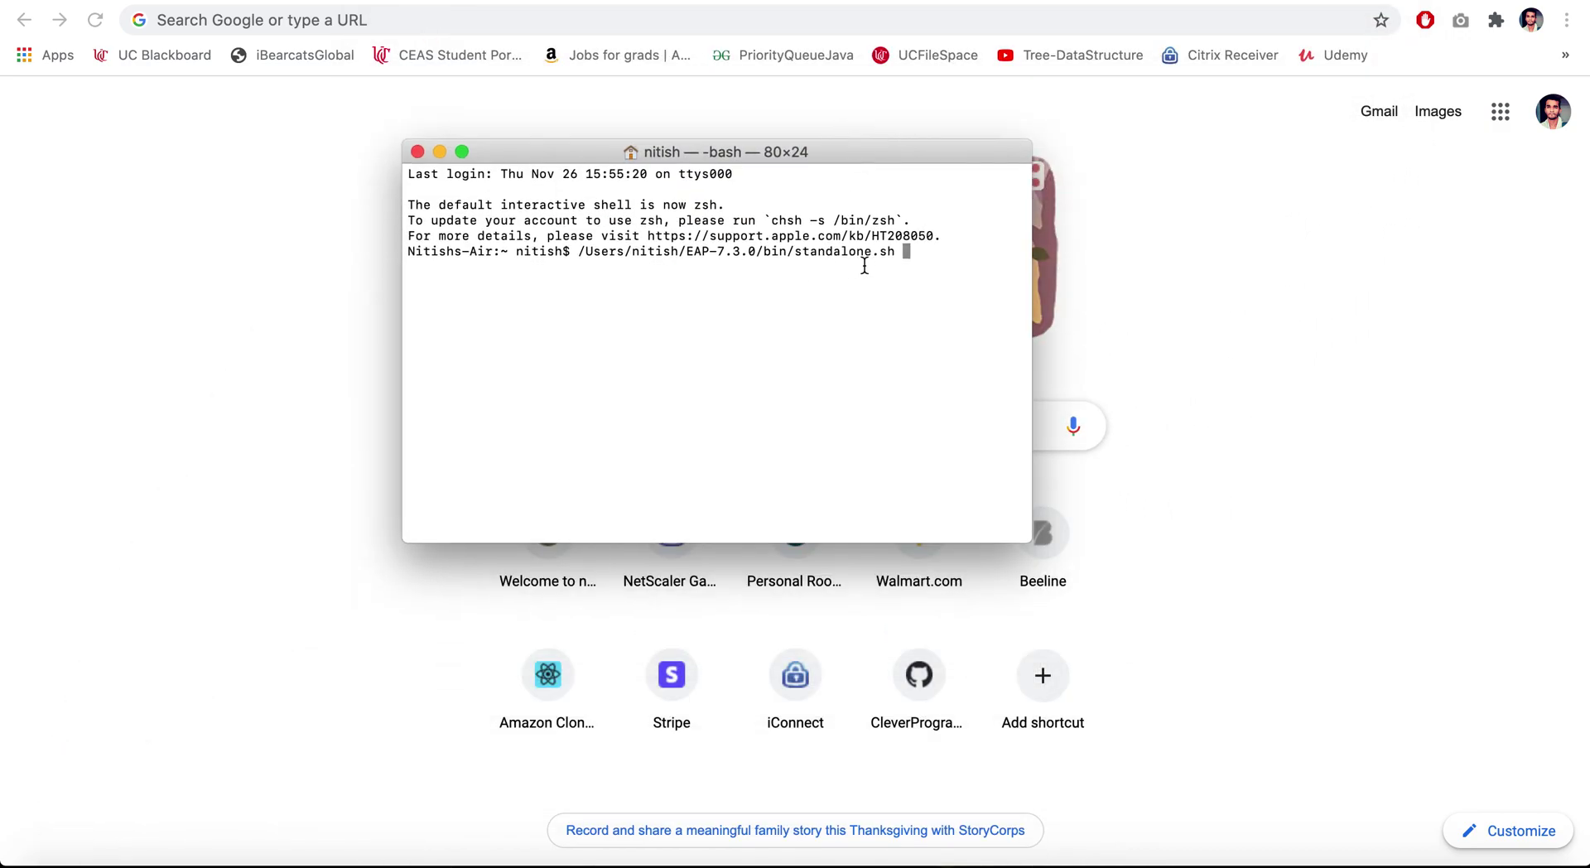
key("Return")
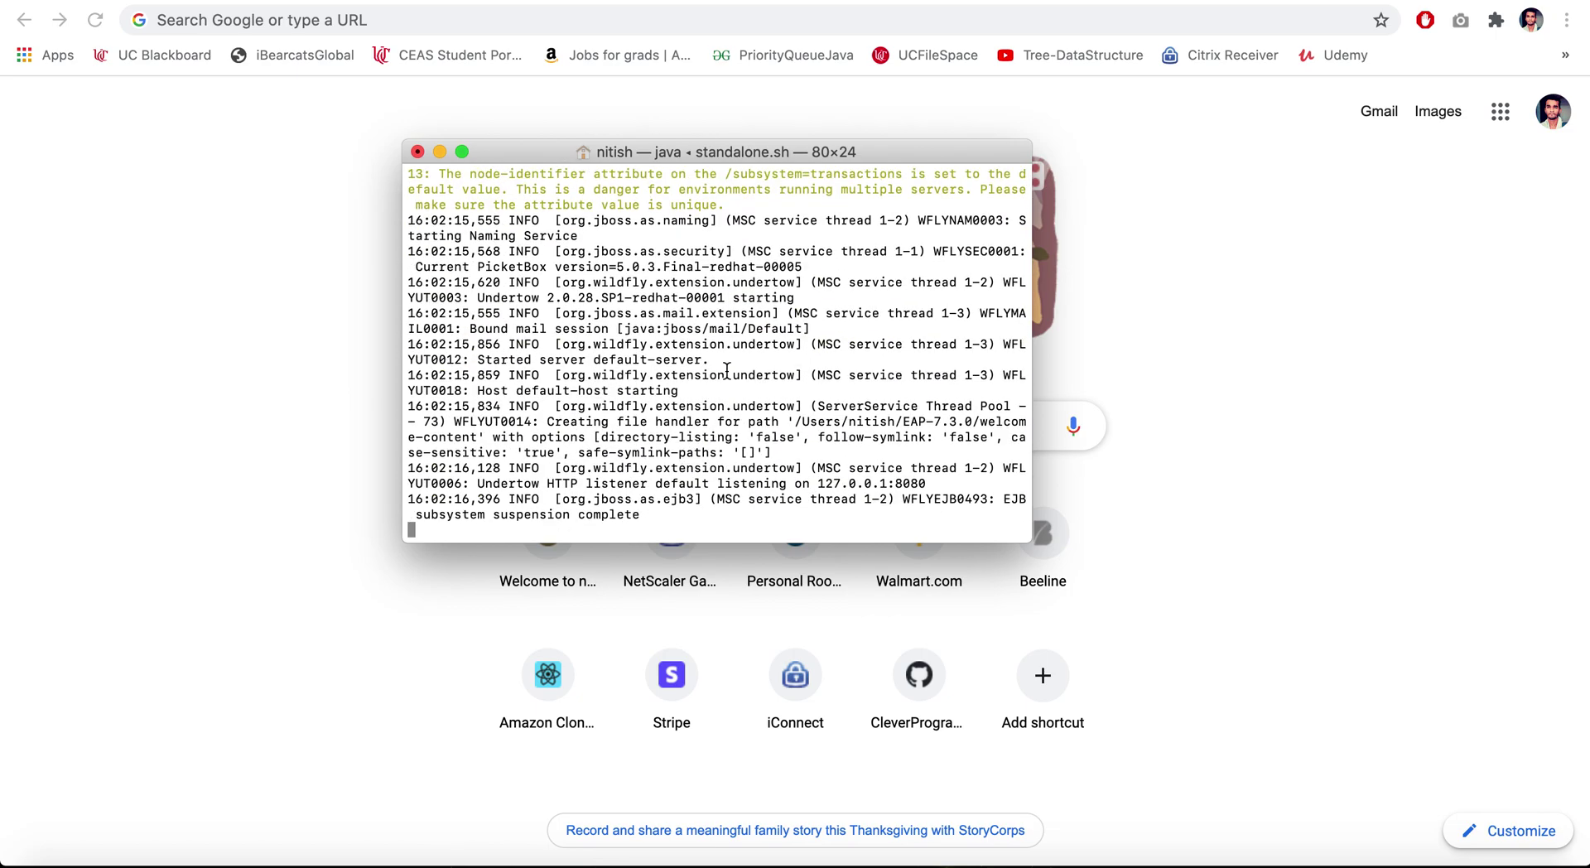
left_click(440, 153)
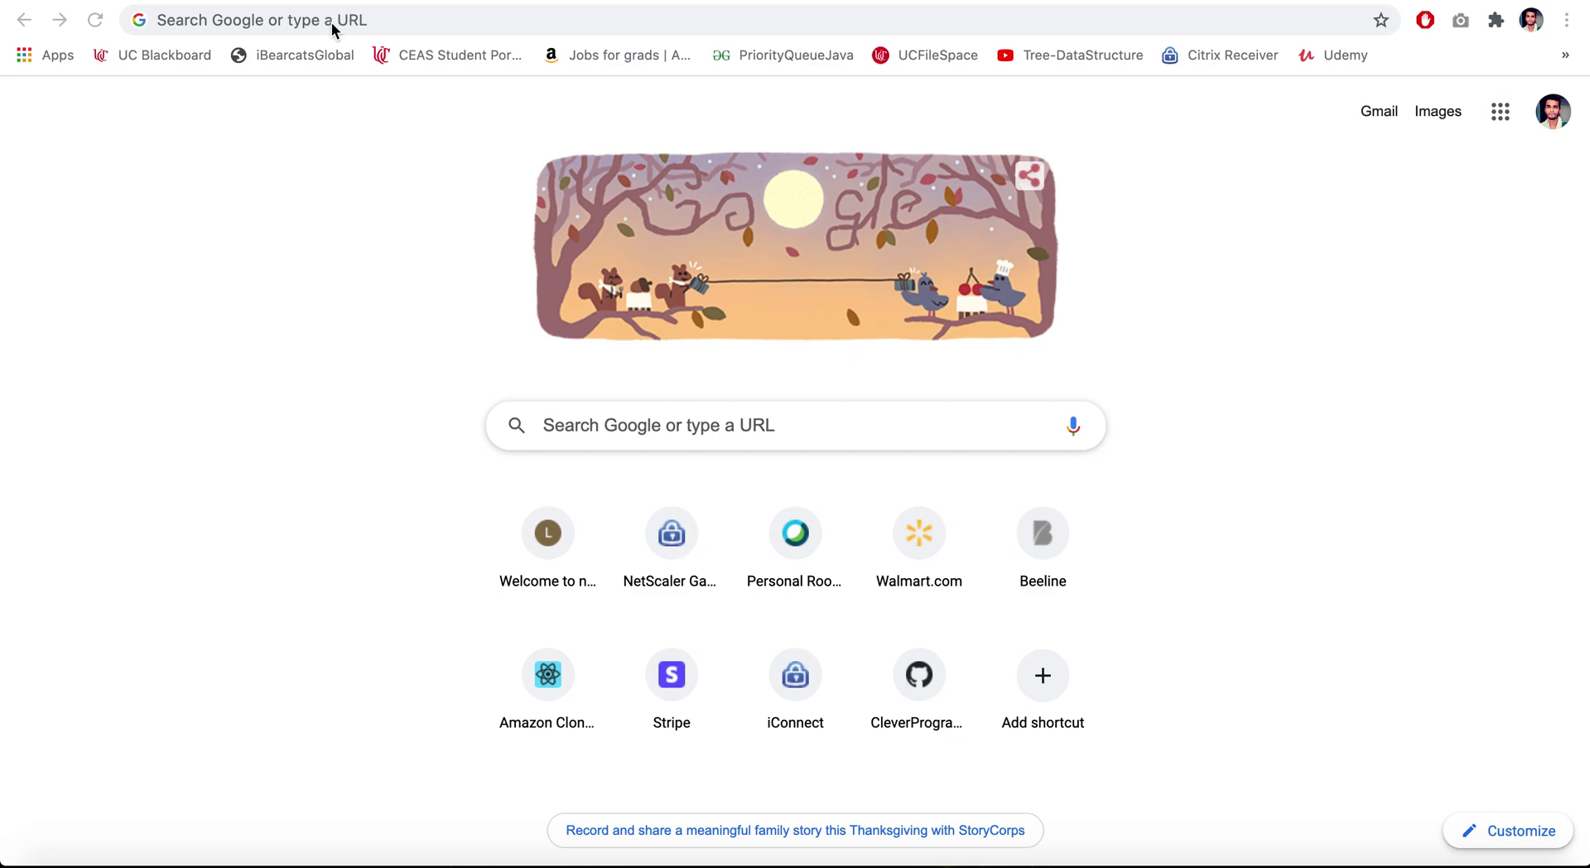
- Try to enter the Business Central address in Chrome as htttp://localhost:8080/business-central
left_click(332, 30)
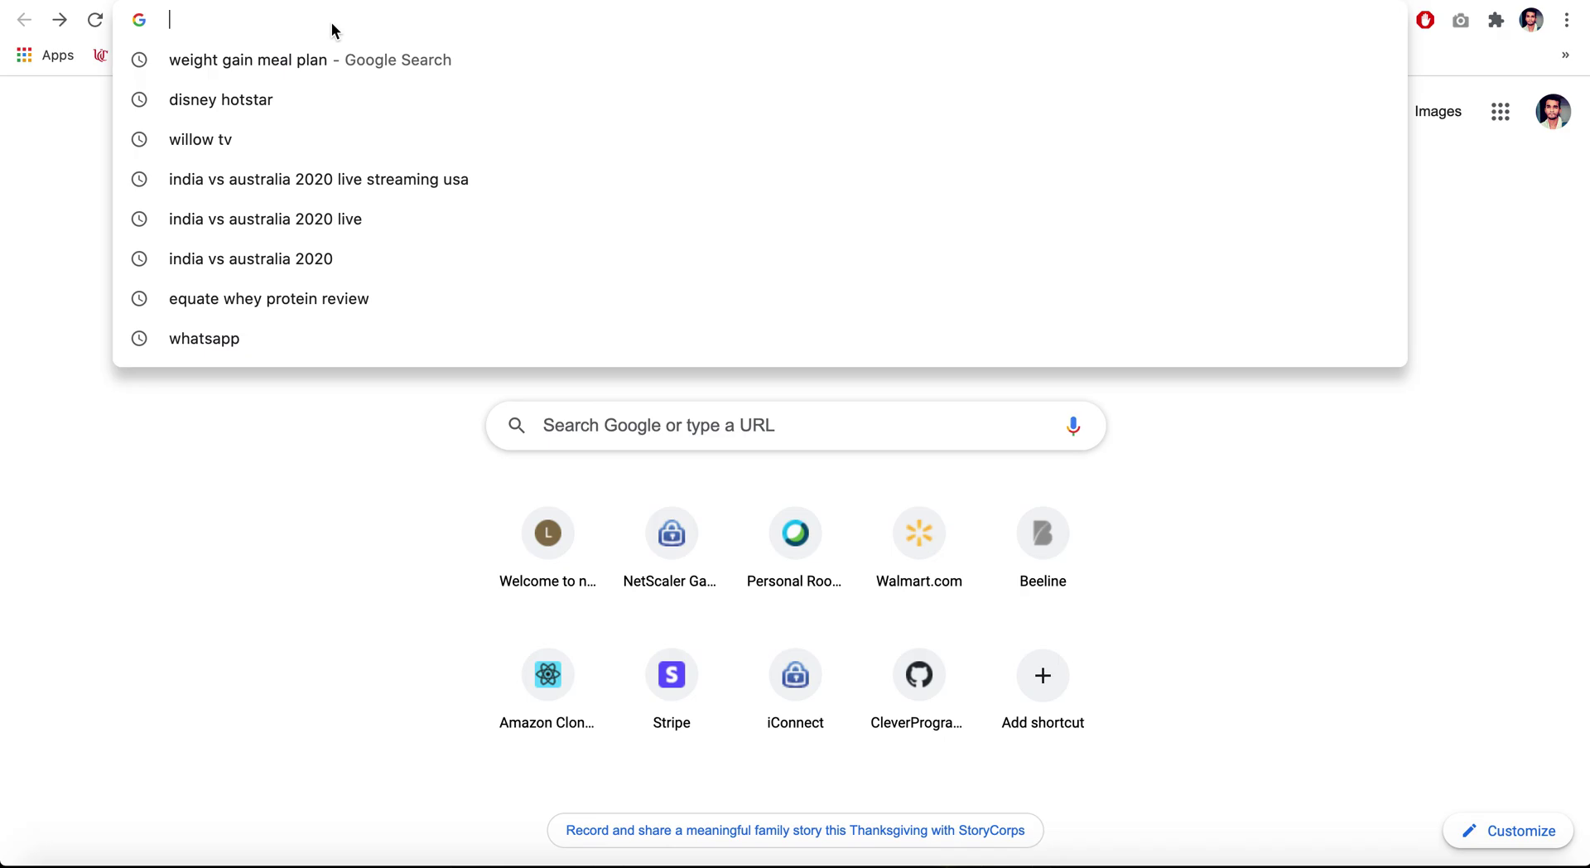
type("htttp")
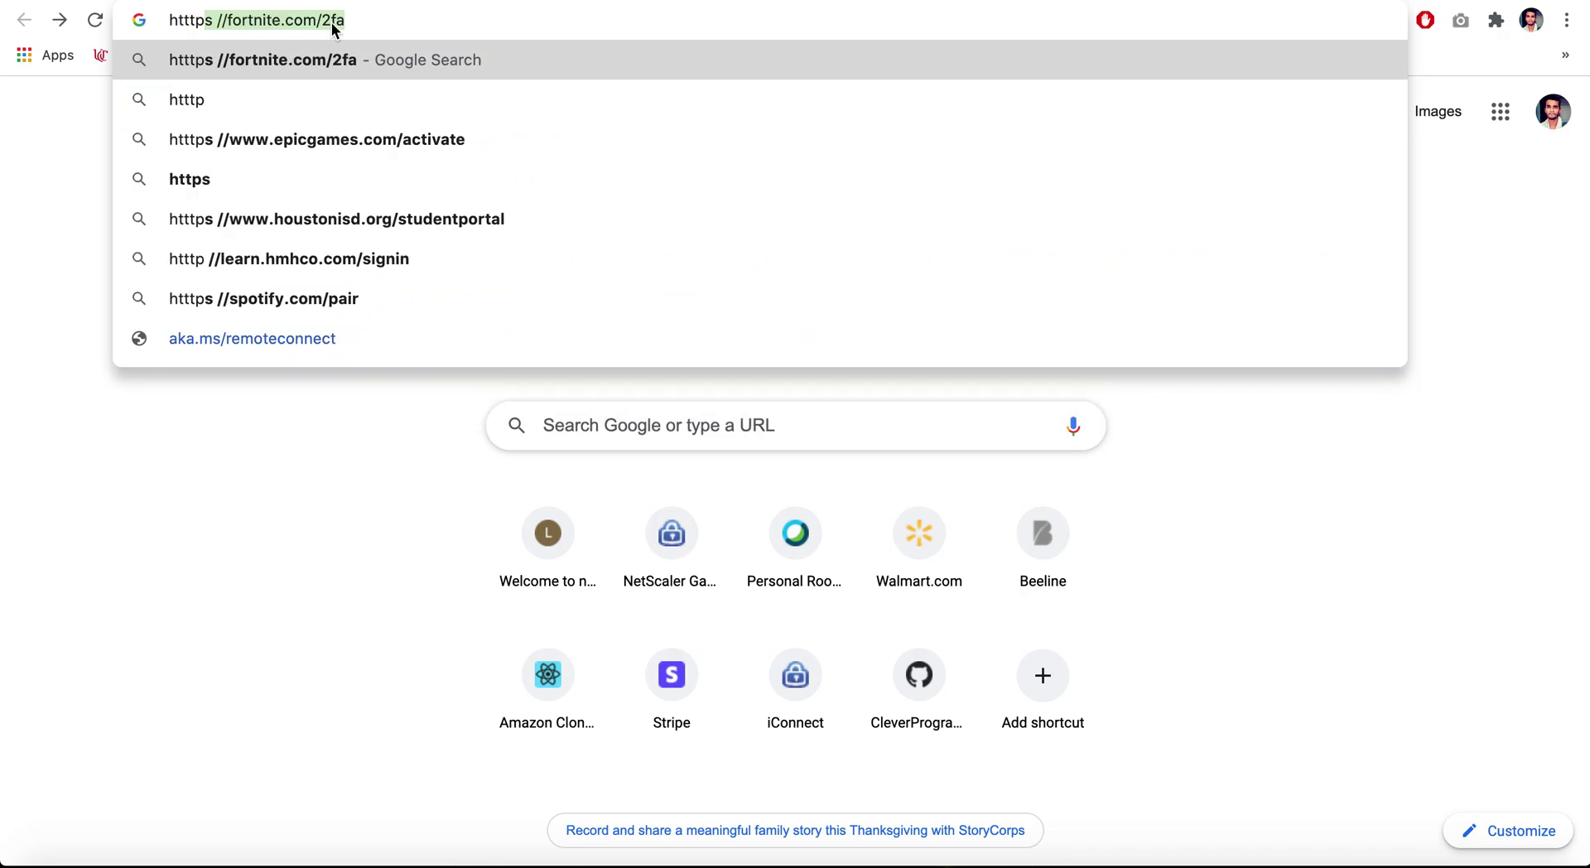
key("BackSpace")
key("BackSpace")
key("BackSpace")
type("p://loca")
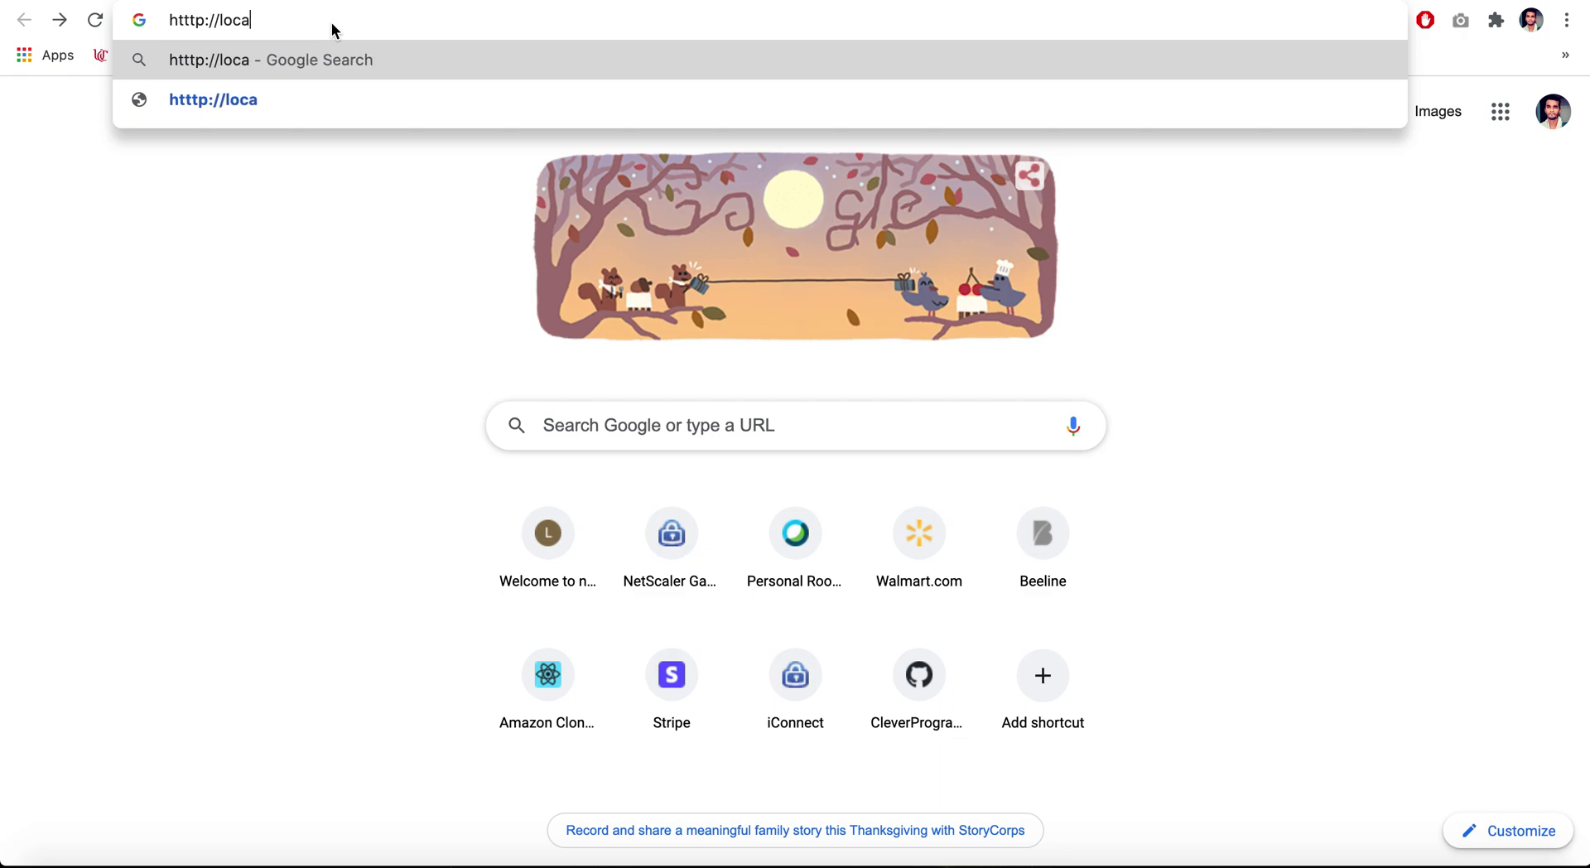
type("lhost")
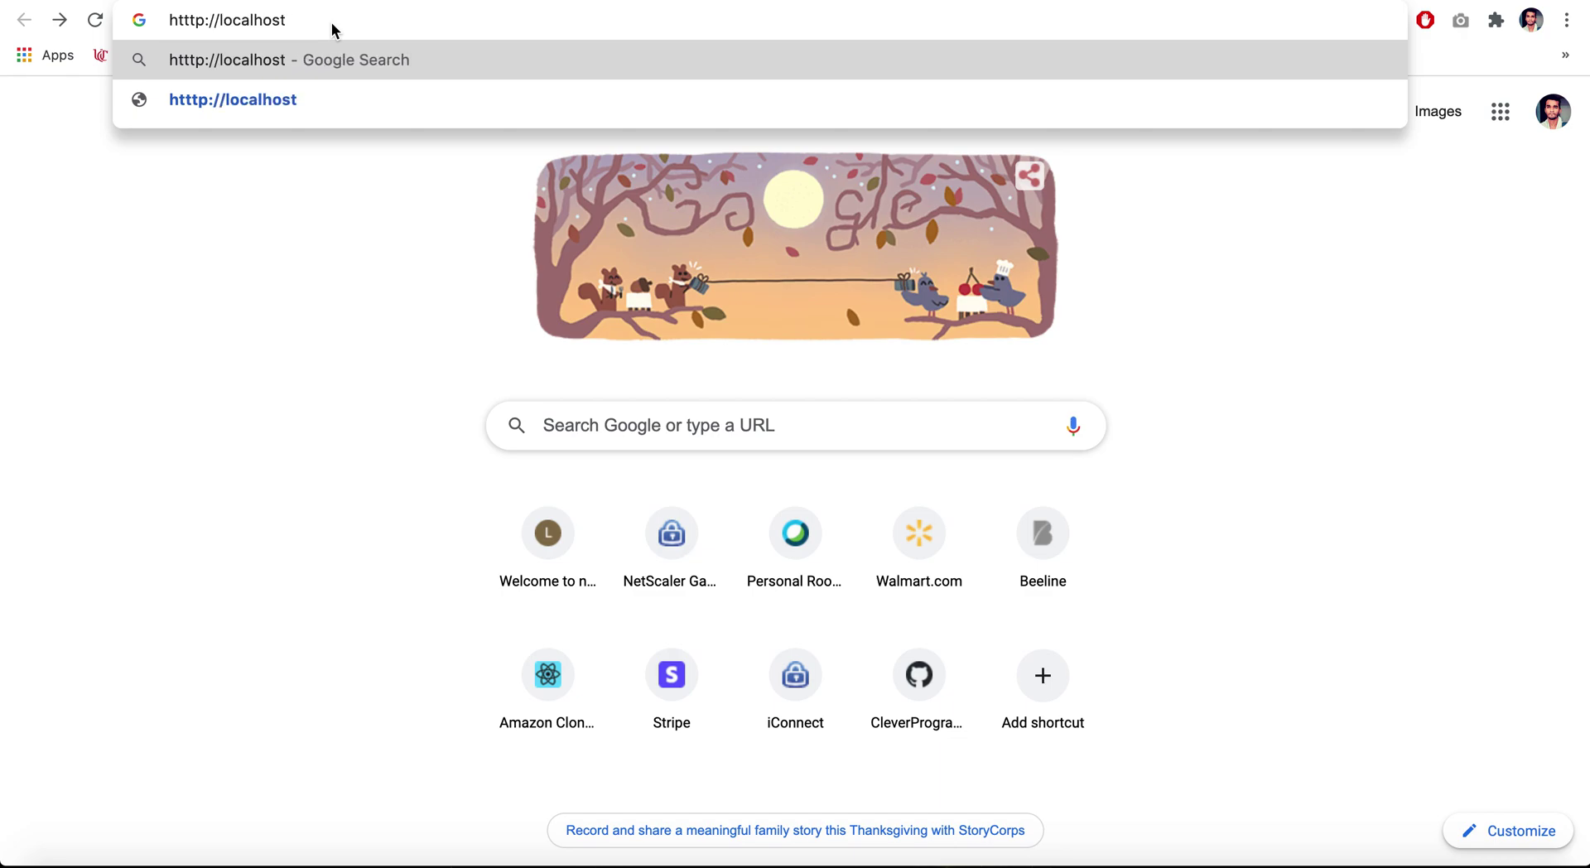
type(":")
type("8")
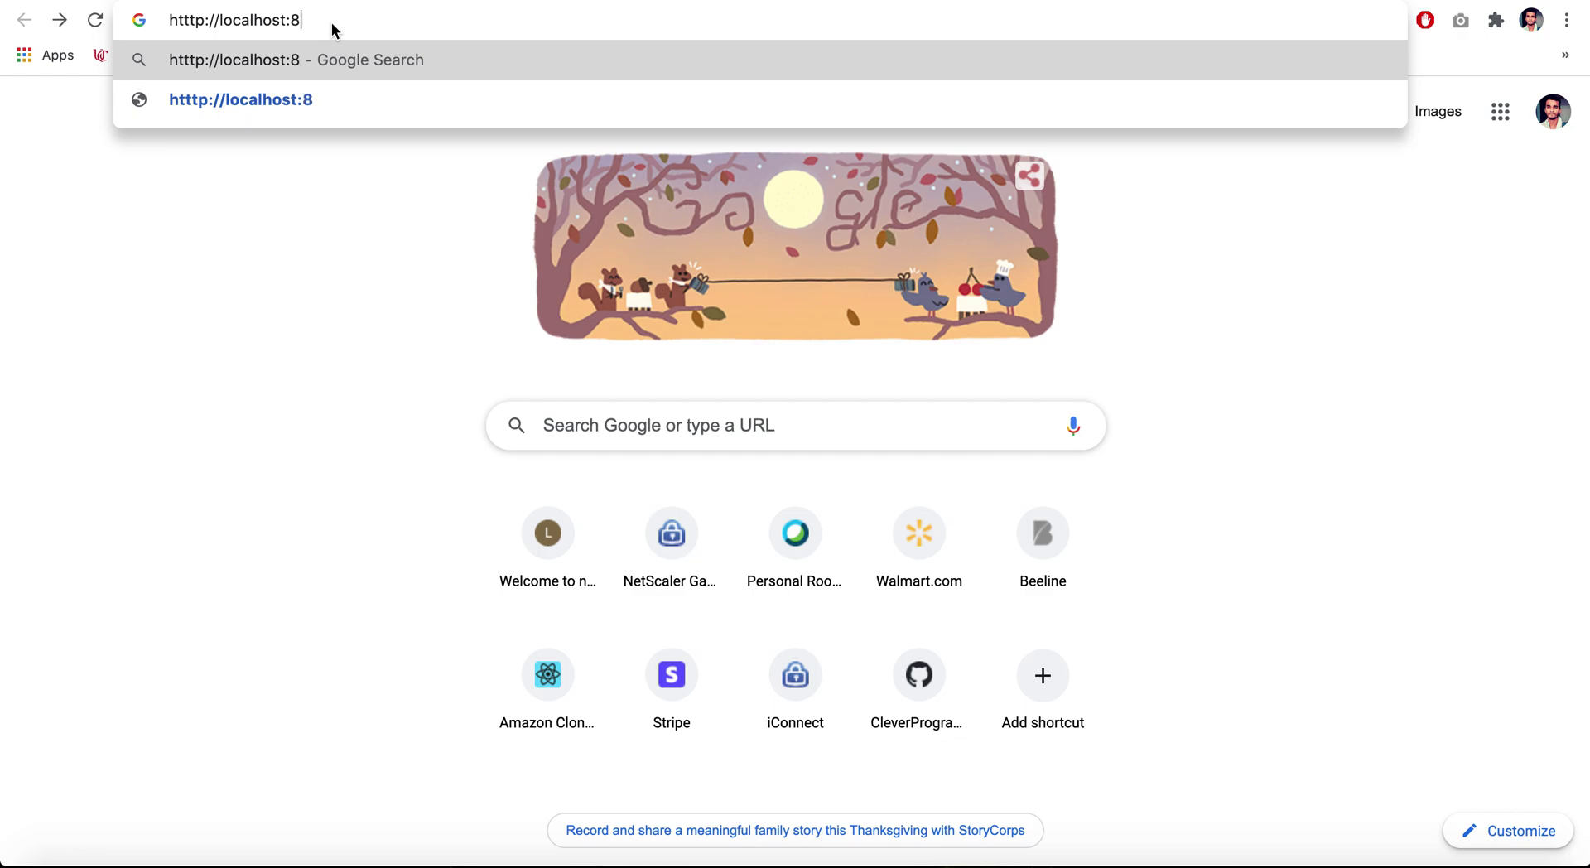
type("080/")
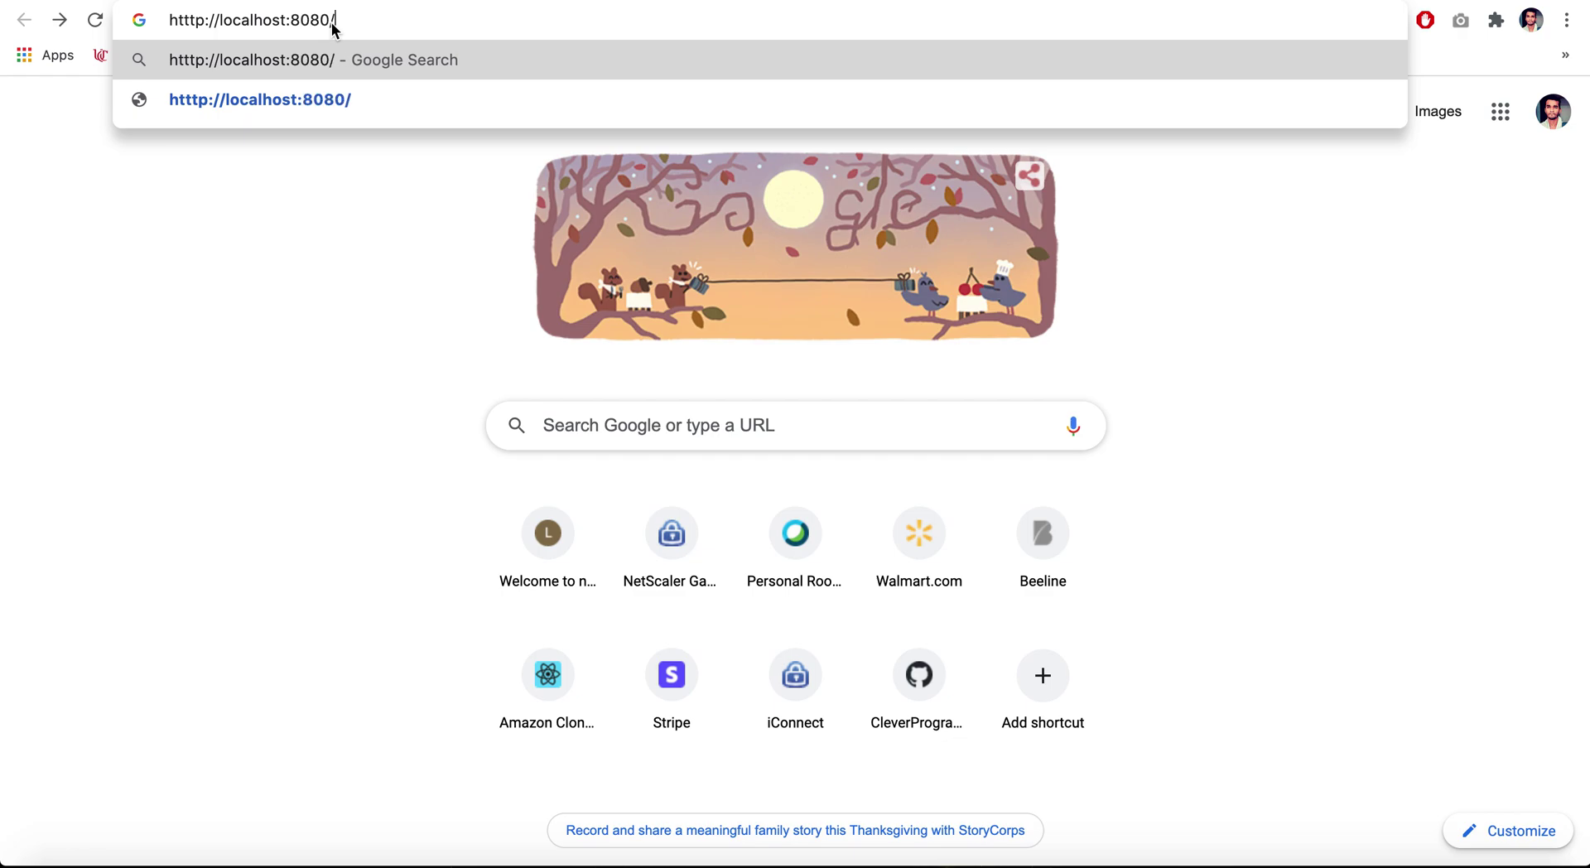
type("busin")
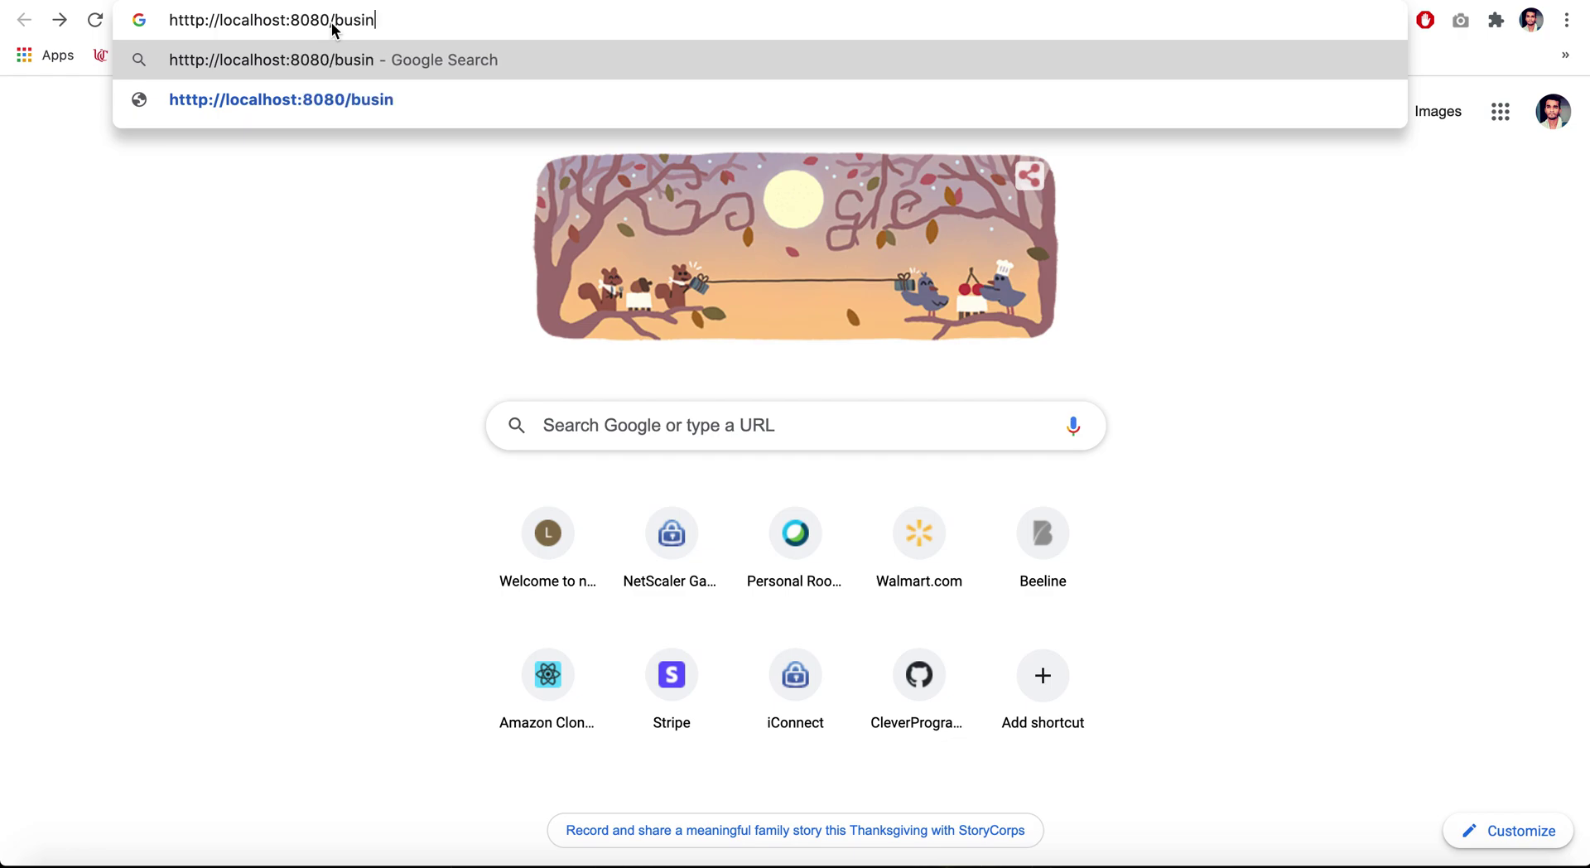
type("ess-central")
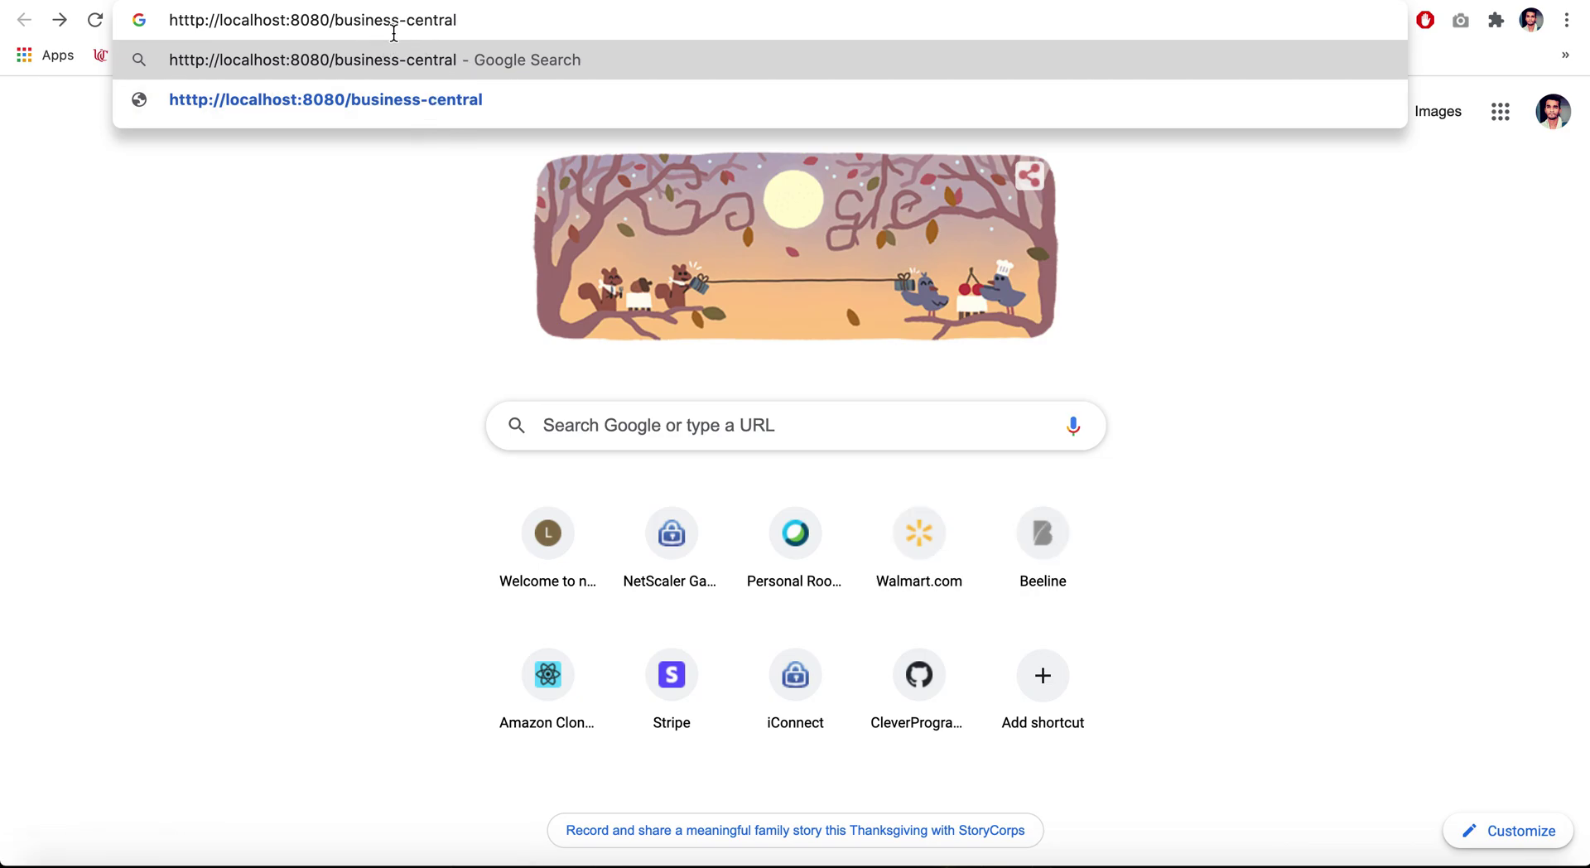
- Check the server's startup log in the Terminal window running standalone.sh, then minimize it again
left_click(1464, 858)
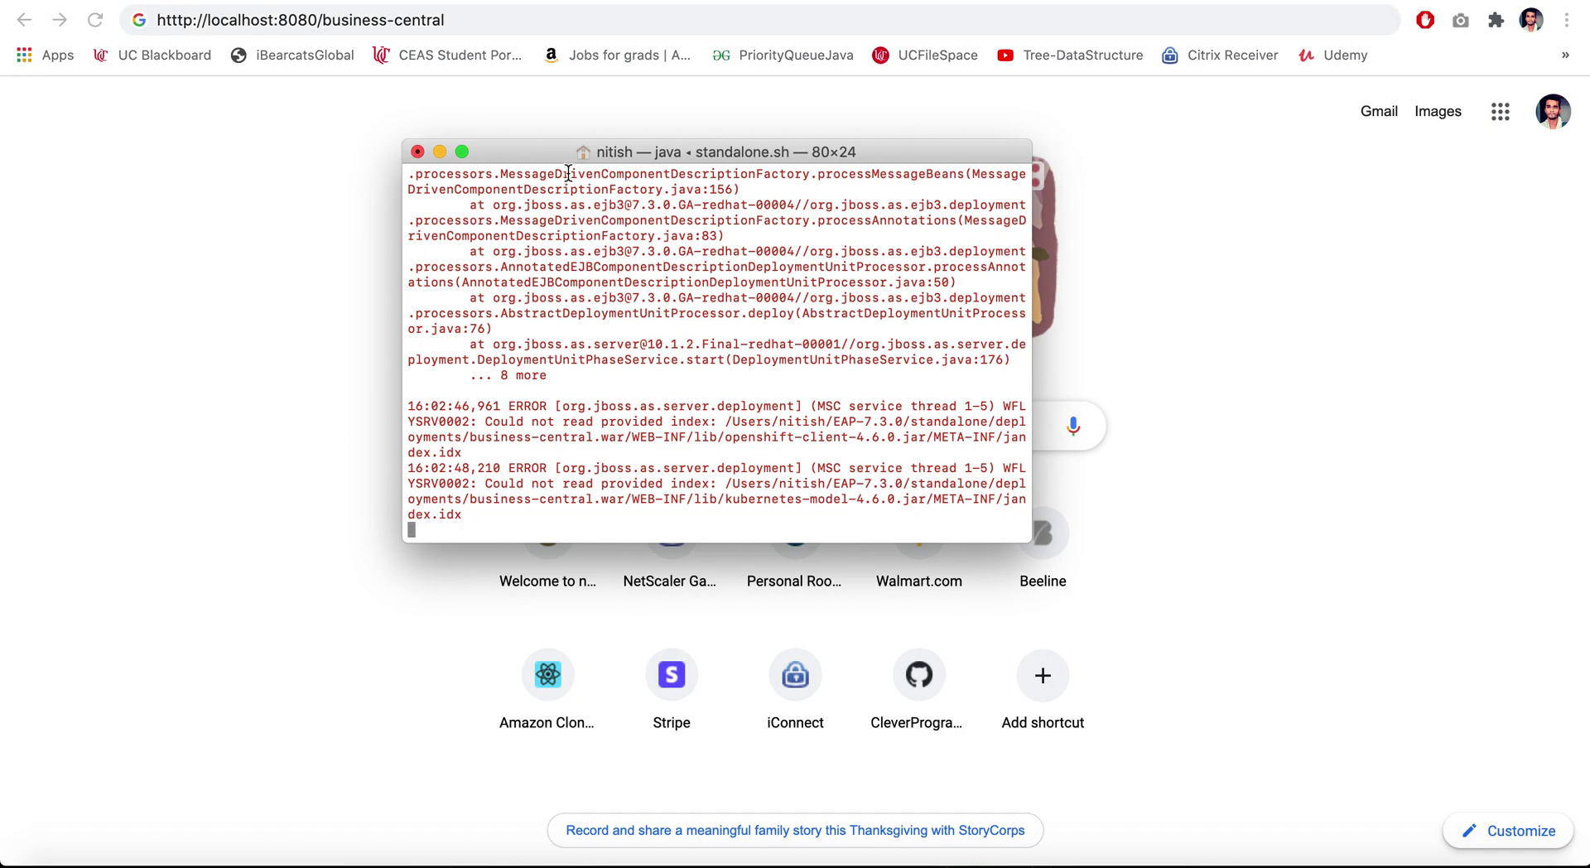
left_click_drag(541, 159, 780, 163)
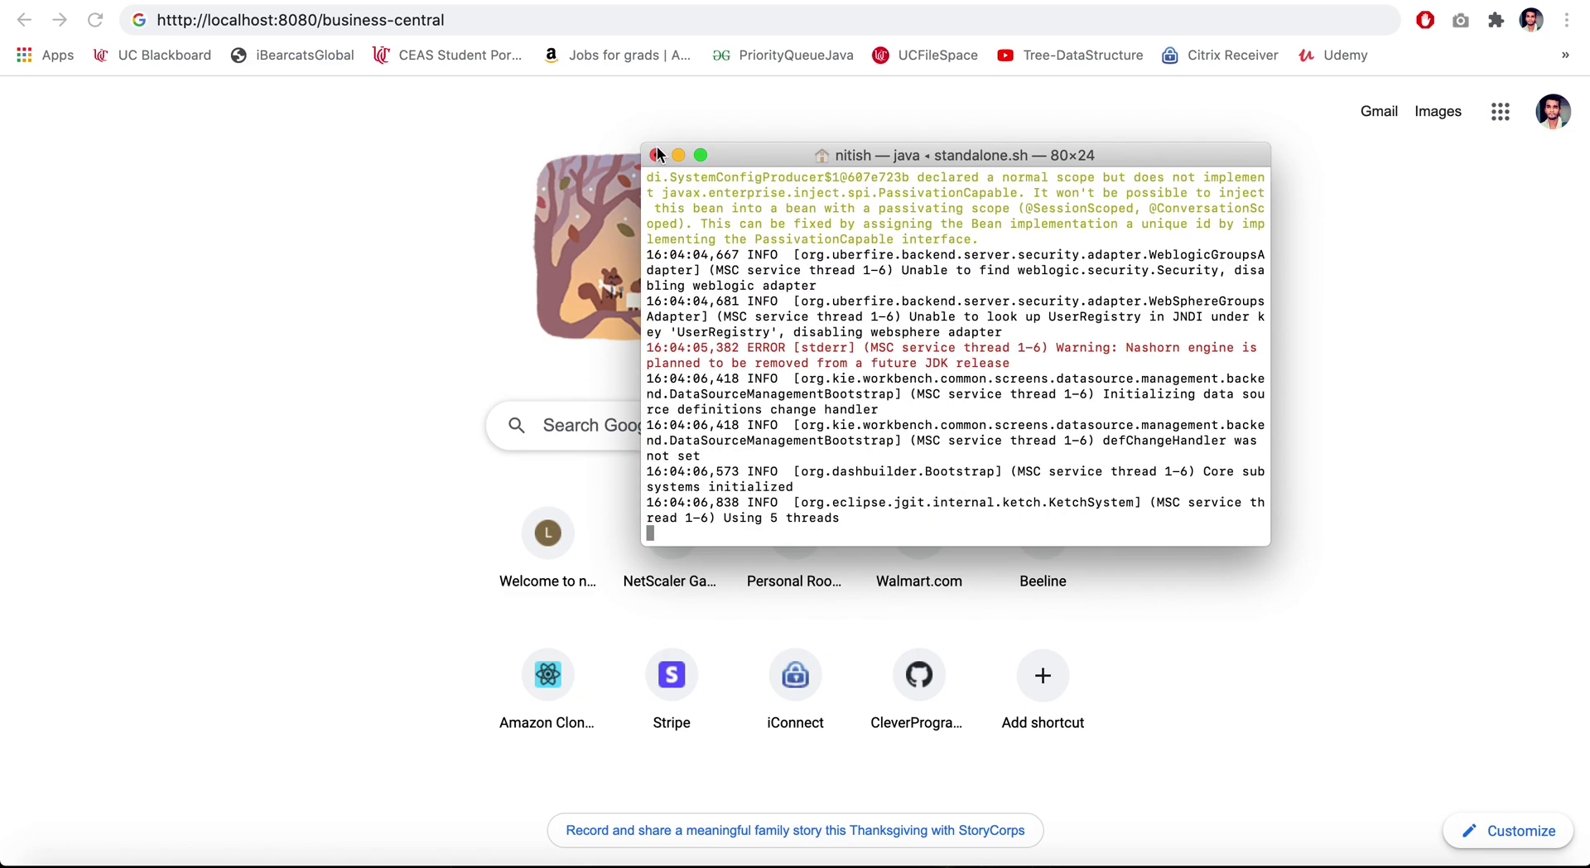
left_click(678, 155)
- Try to load the entered Business Central address in Chrome, then return to the new tab page
left_click(552, 23)
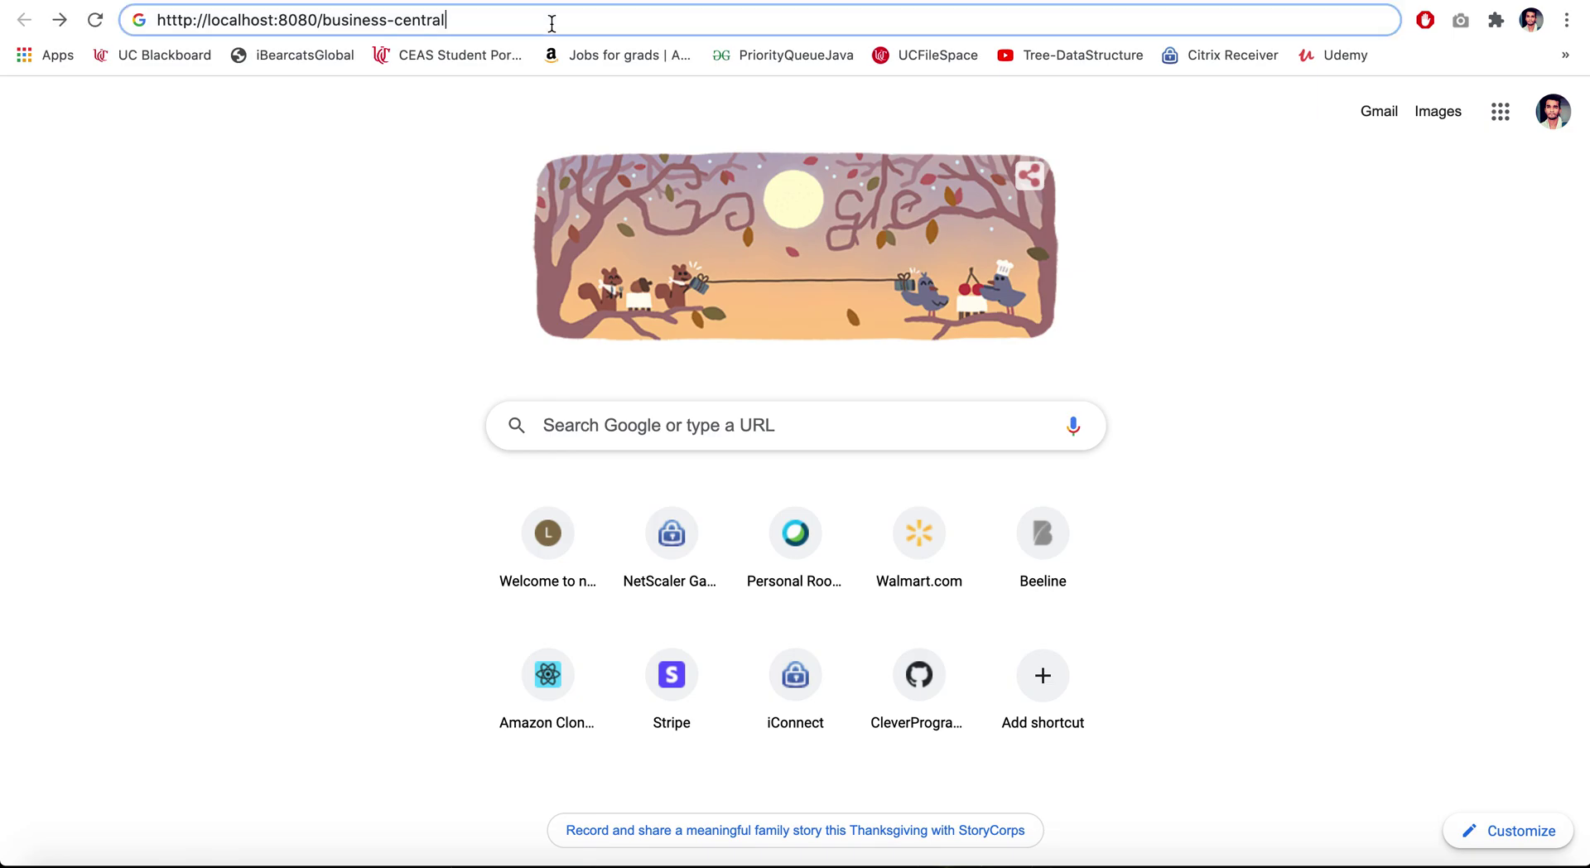
key("Return")
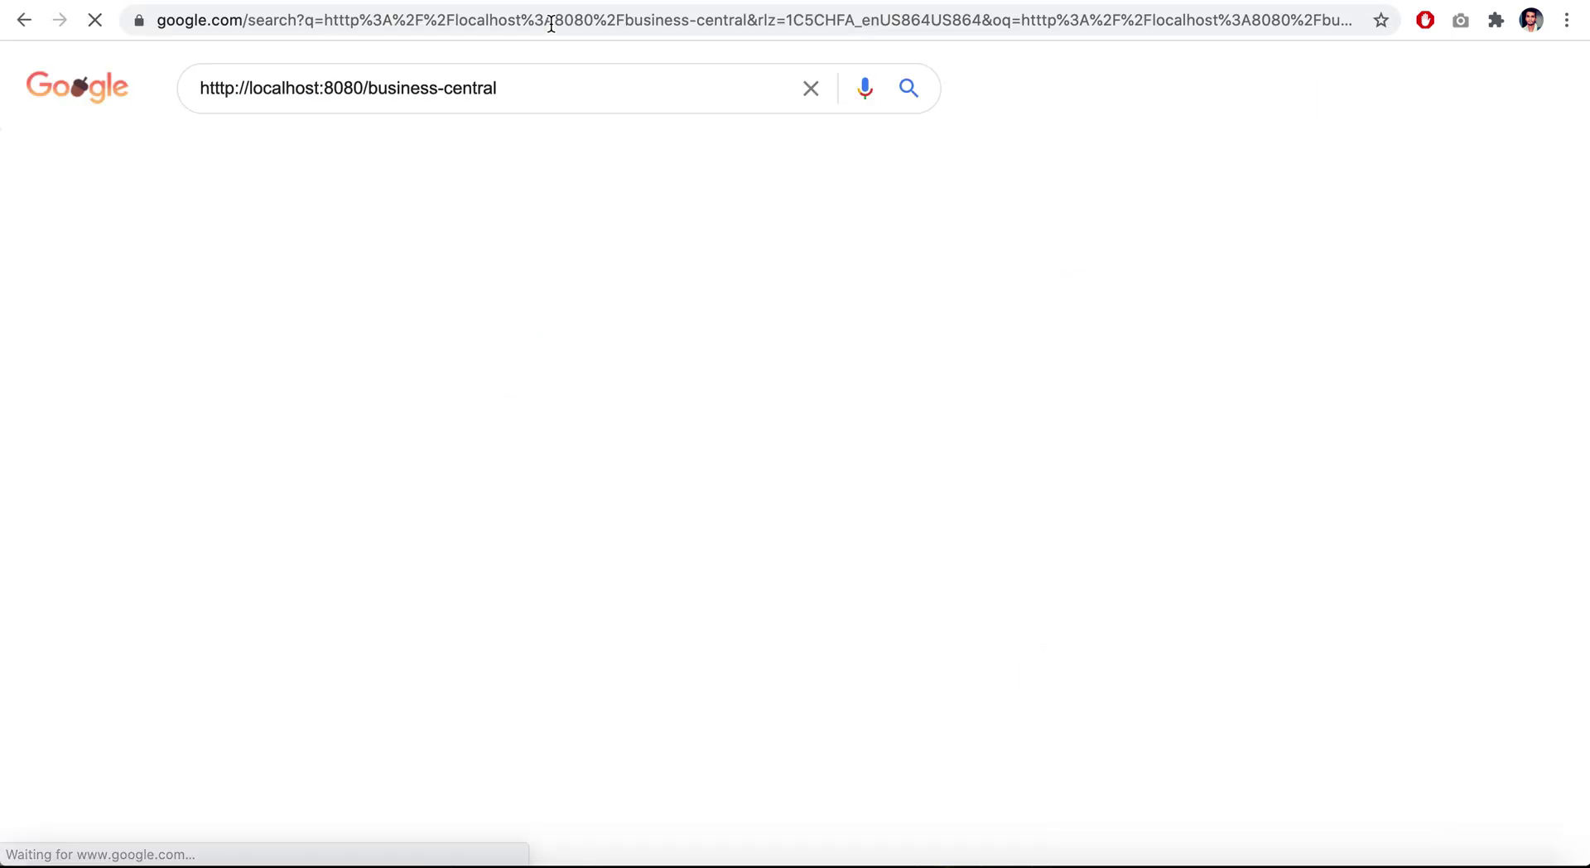
left_click(28, 26)
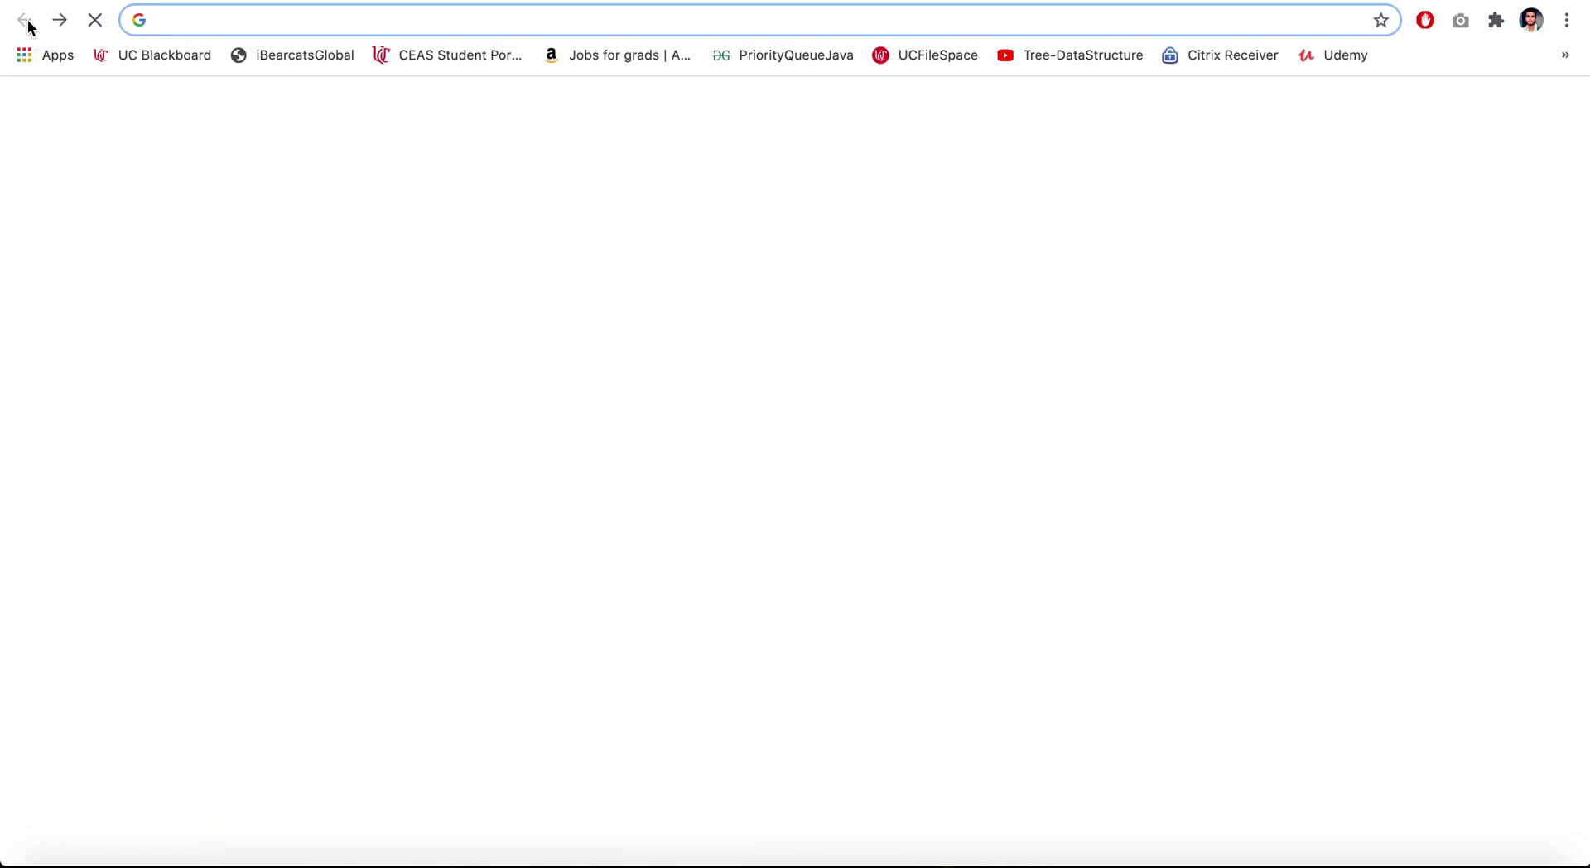
type("http")
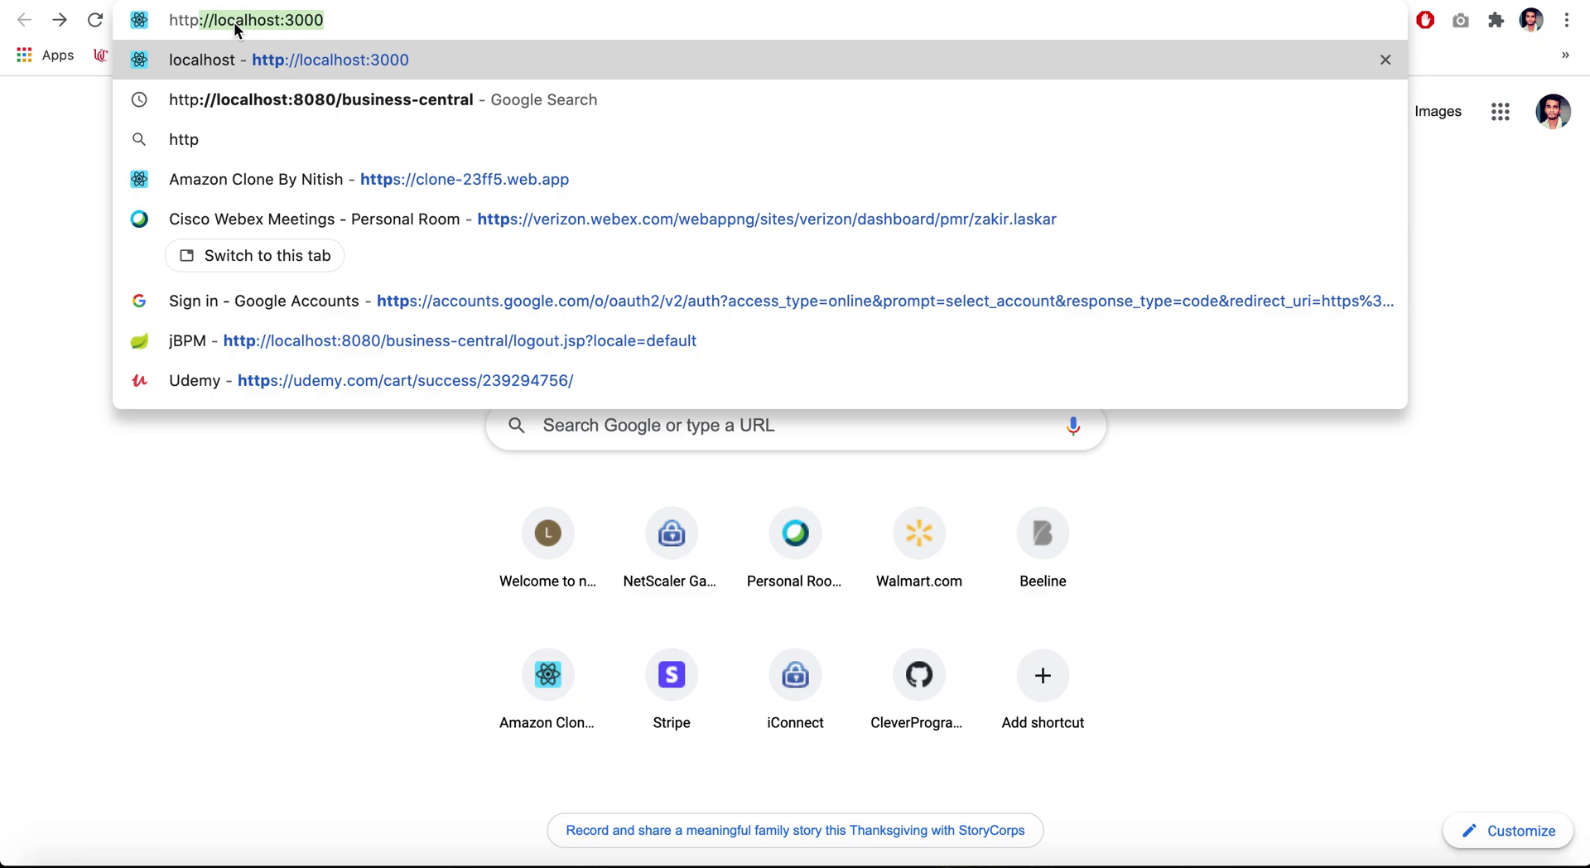
key("Right")
key("BackSpace")
key("BackSpace")
key("BackSpace")
key("BackSpace")
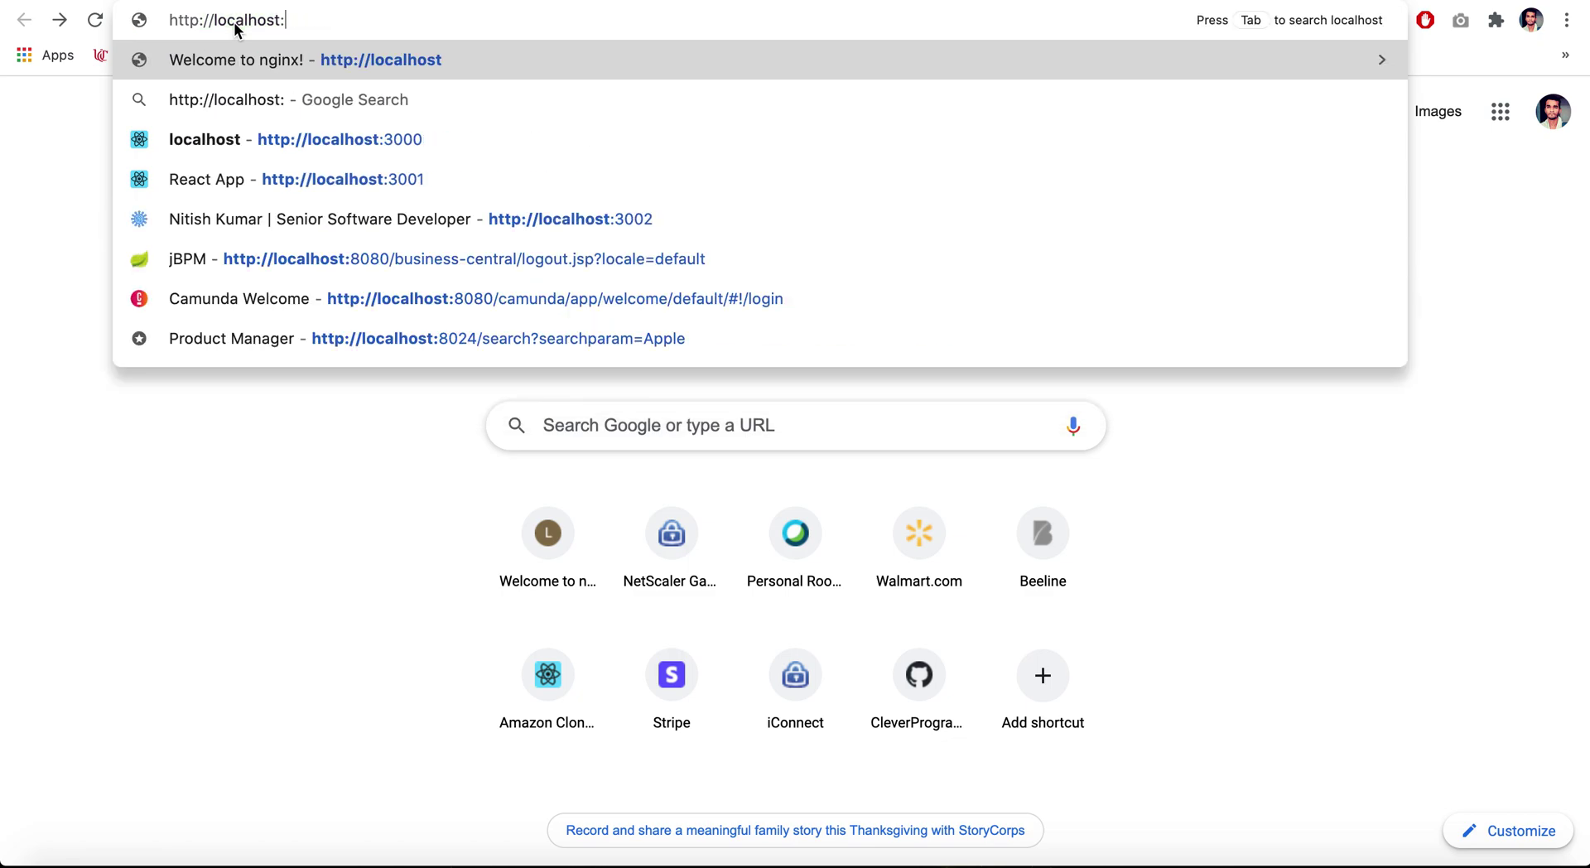
type("8080")
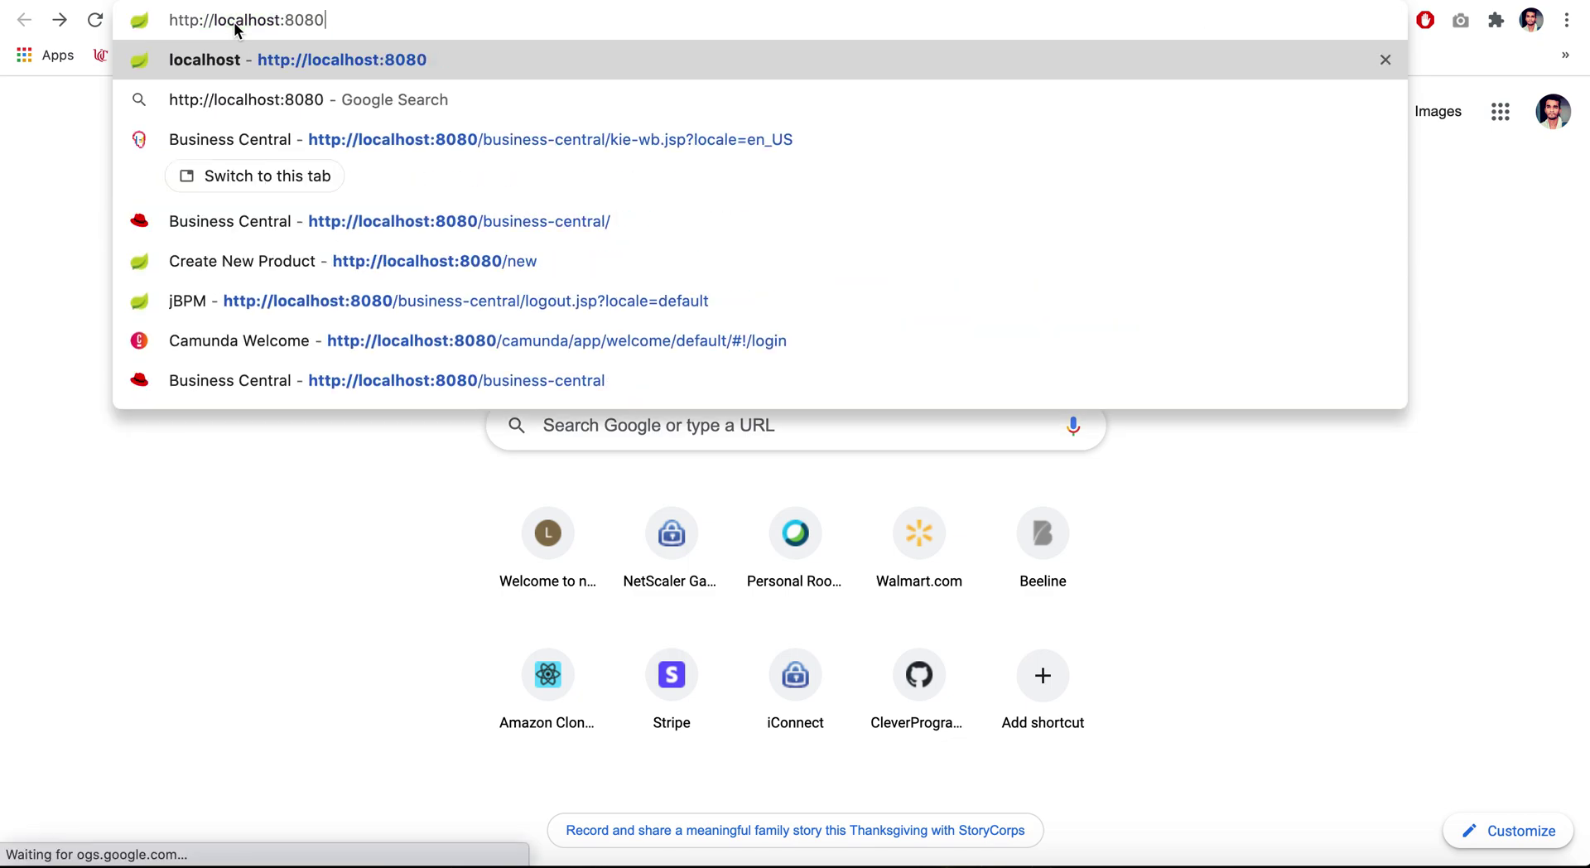
type("/business")
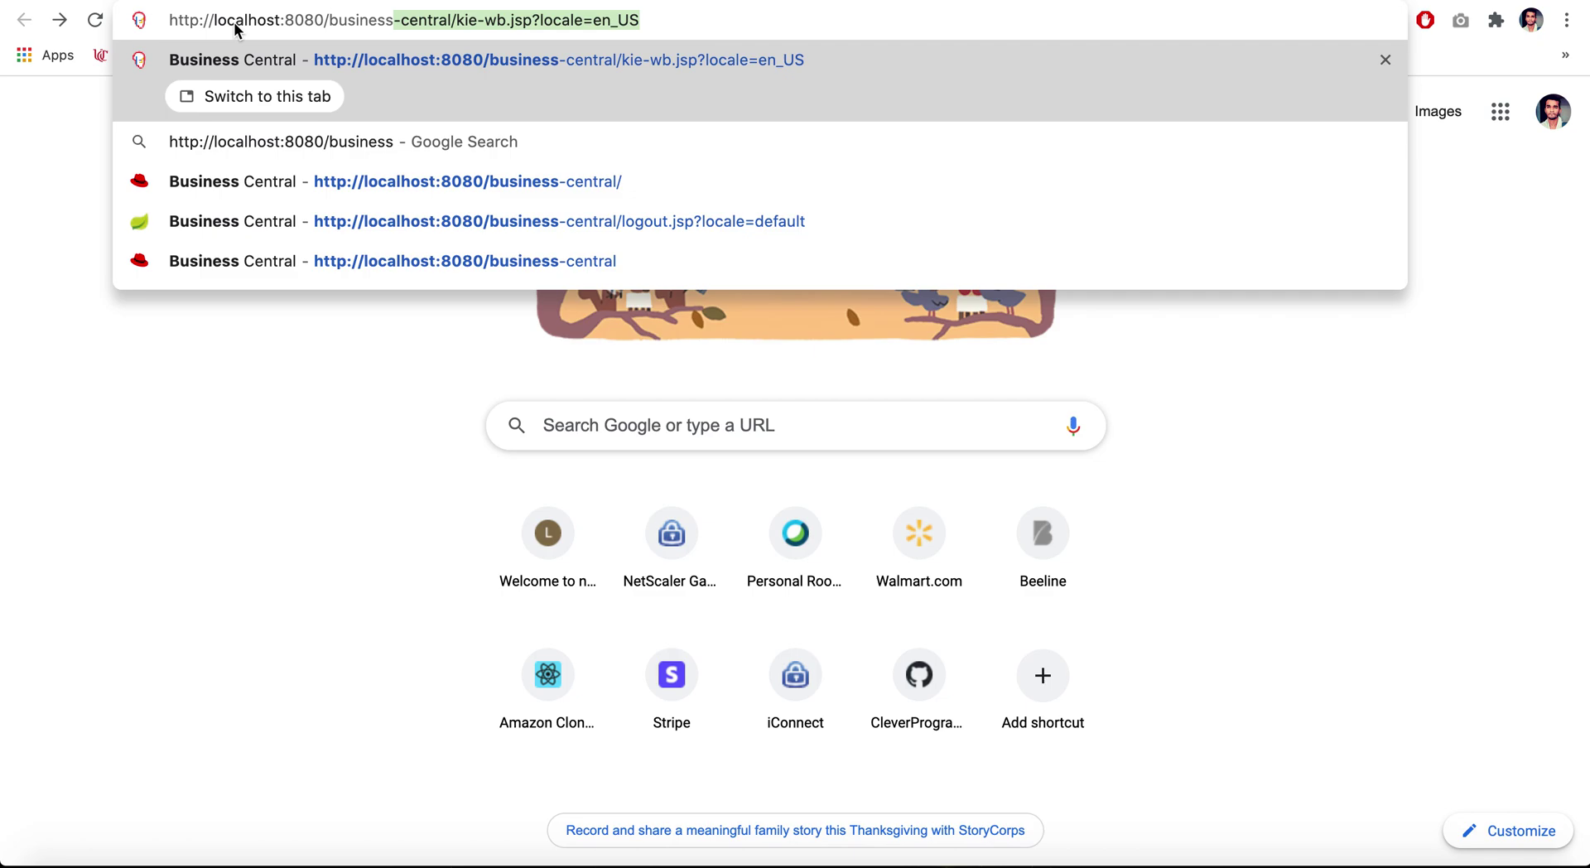
key("Right")
key("BackSpace")
key("BackSpace")
key("BackSpace")
key("BackSpace")
key("BackSpace")
key("BackSpace")
key("BackSpace")
key("BackSpace")
key("BackSpace")
key("BackSpace")
key("BackSpace")
key("BackSpace")
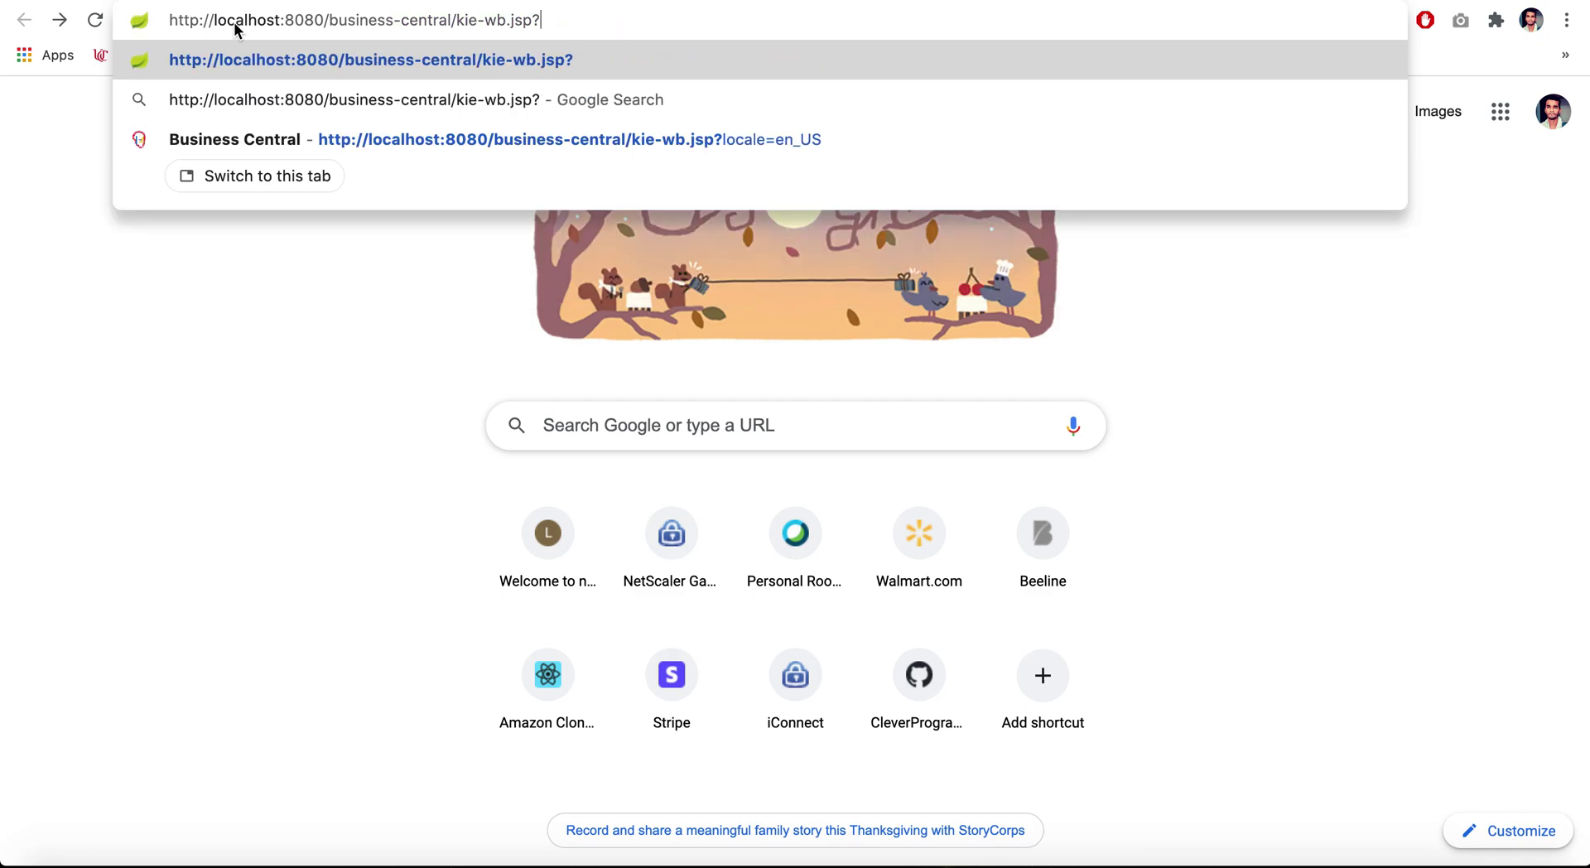
key("BackSpace")
key("BackSpace")
key("BackSpace")
key("BackSpace")
key("BackSpace")
key("BackSpace")
key("BackSpace")
key("BackSpace")
key("BackSpace")
key("BackSpace")
key("BackSpace")
key("BackSpace")
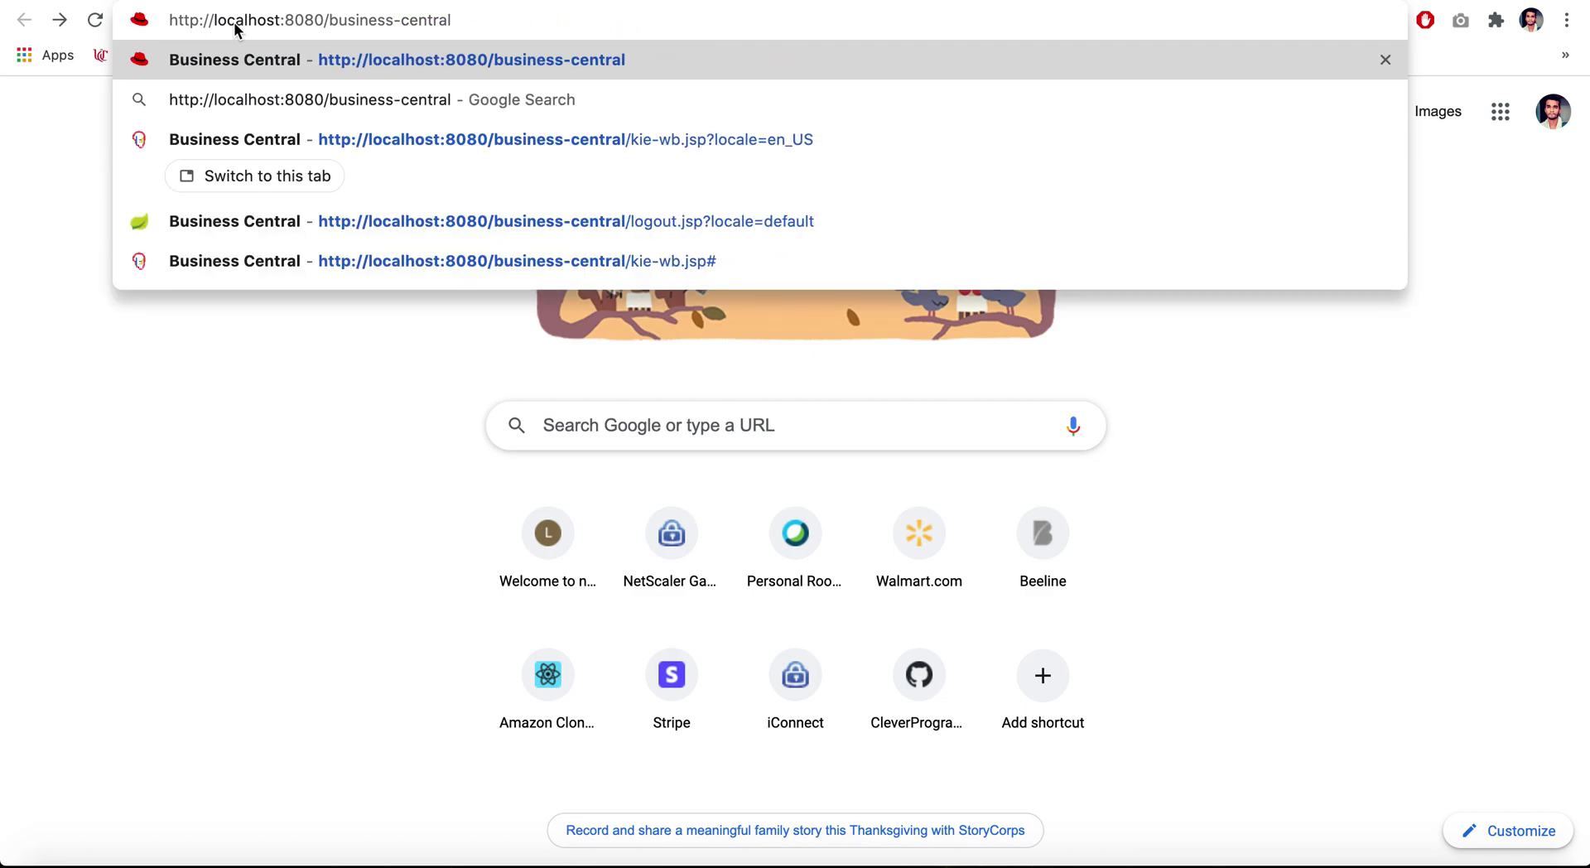
key("Return")
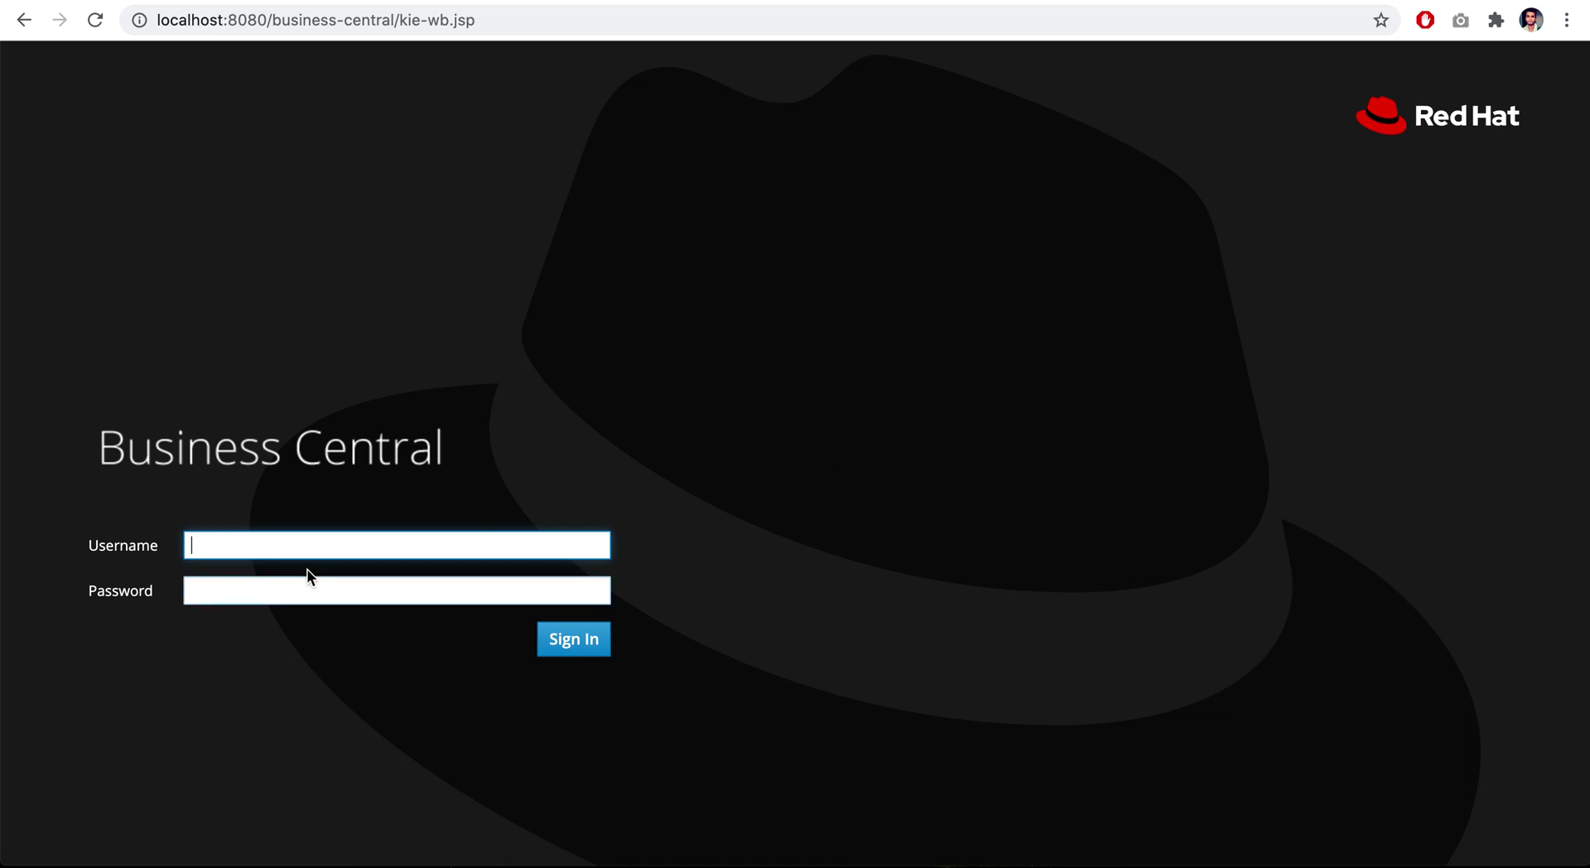
- Sign in to Business Central with the username rhpamAdmin and the account password
left_click(337, 546)
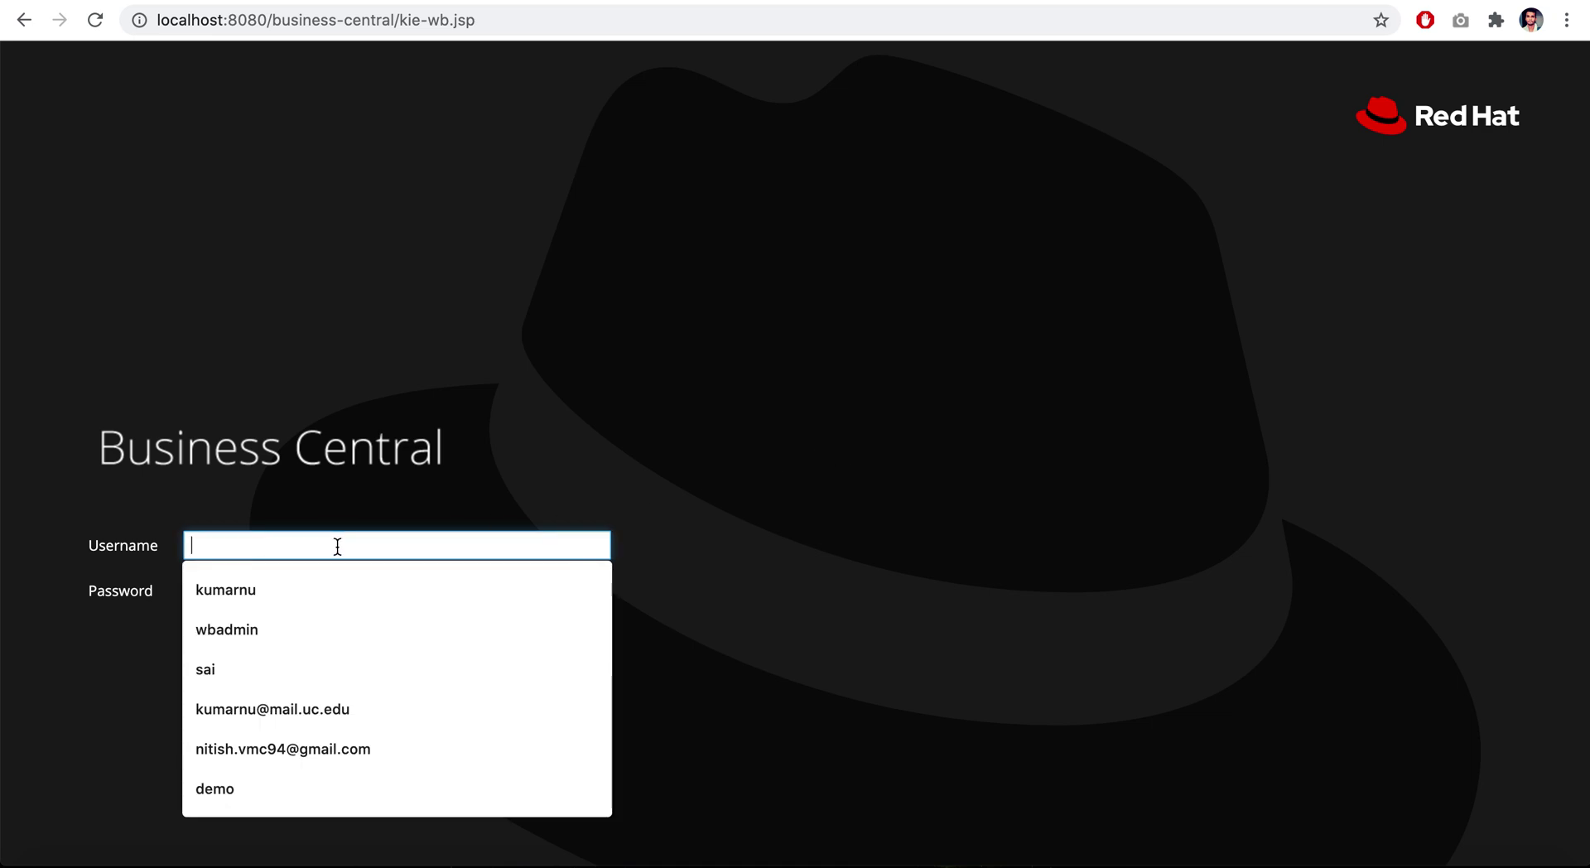
left_click(403, 460)
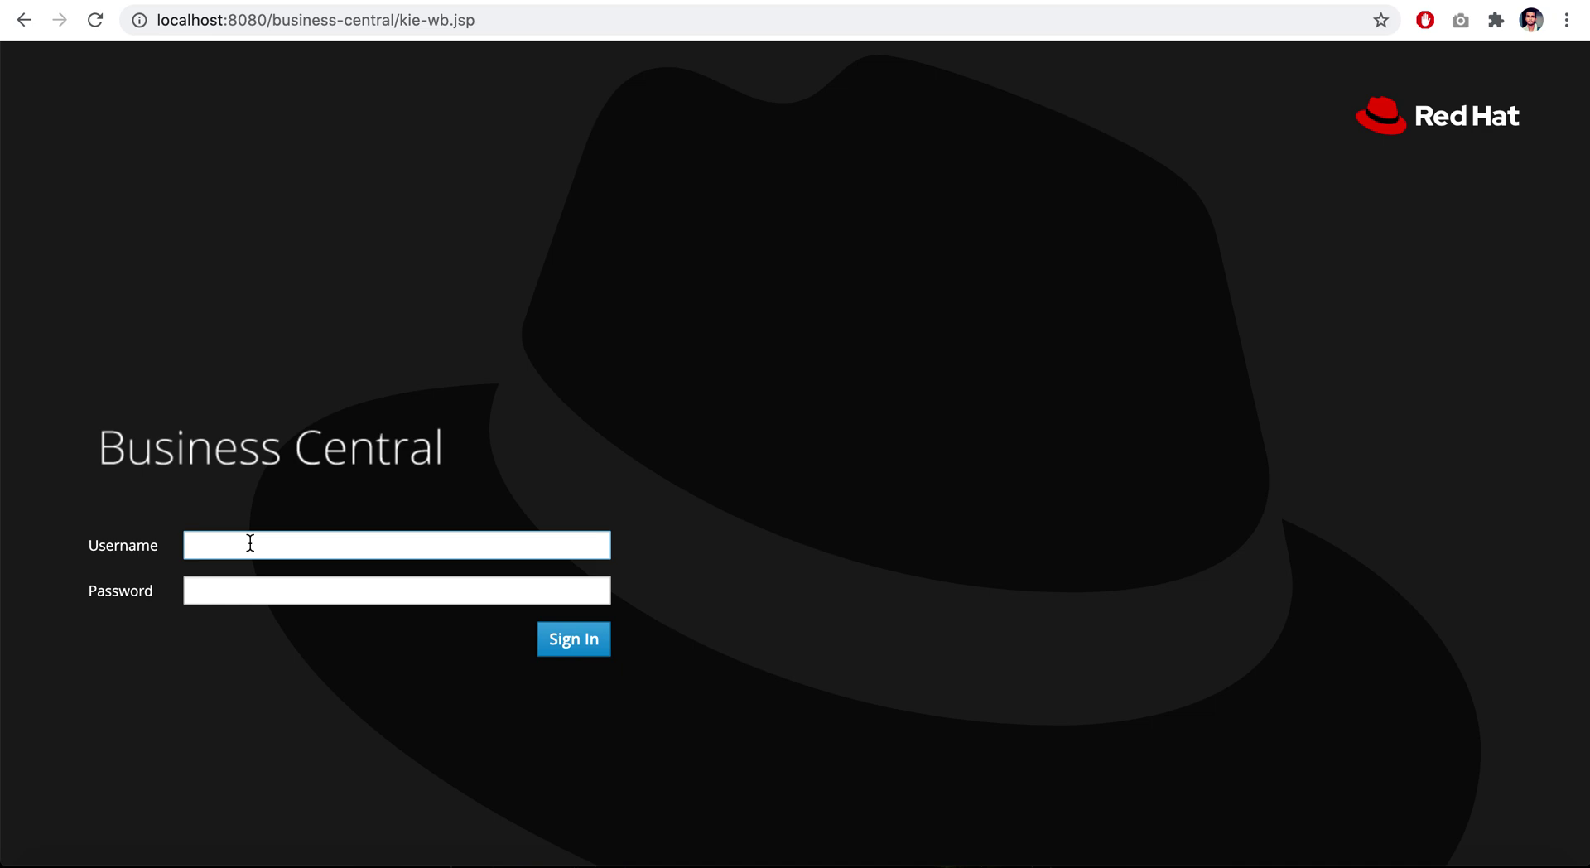
left_click(250, 543)
type("rhpamAdmin")
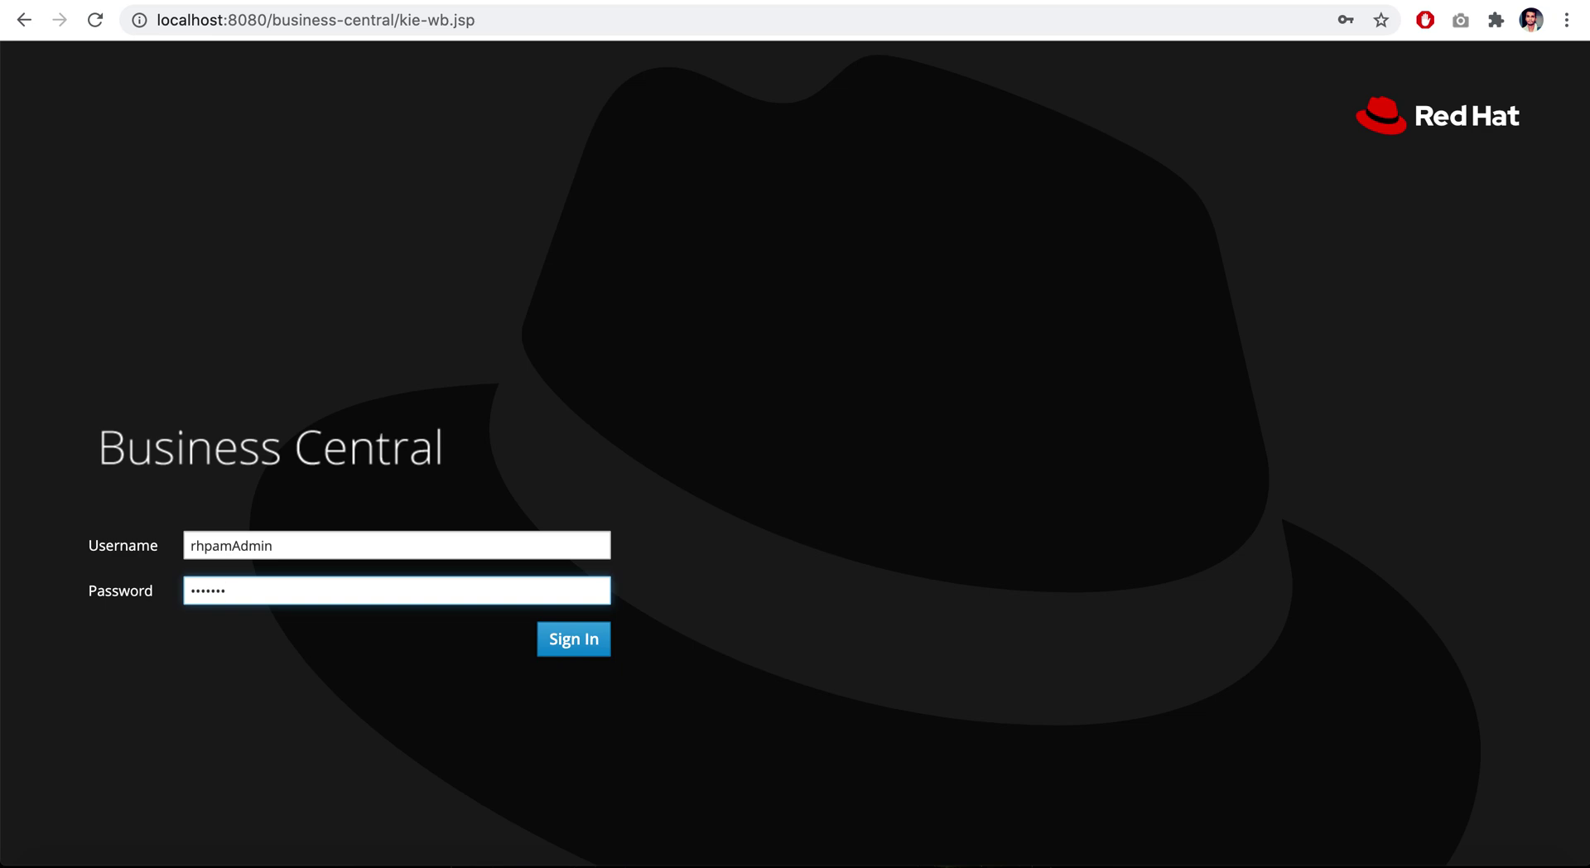
left_click(584, 653)
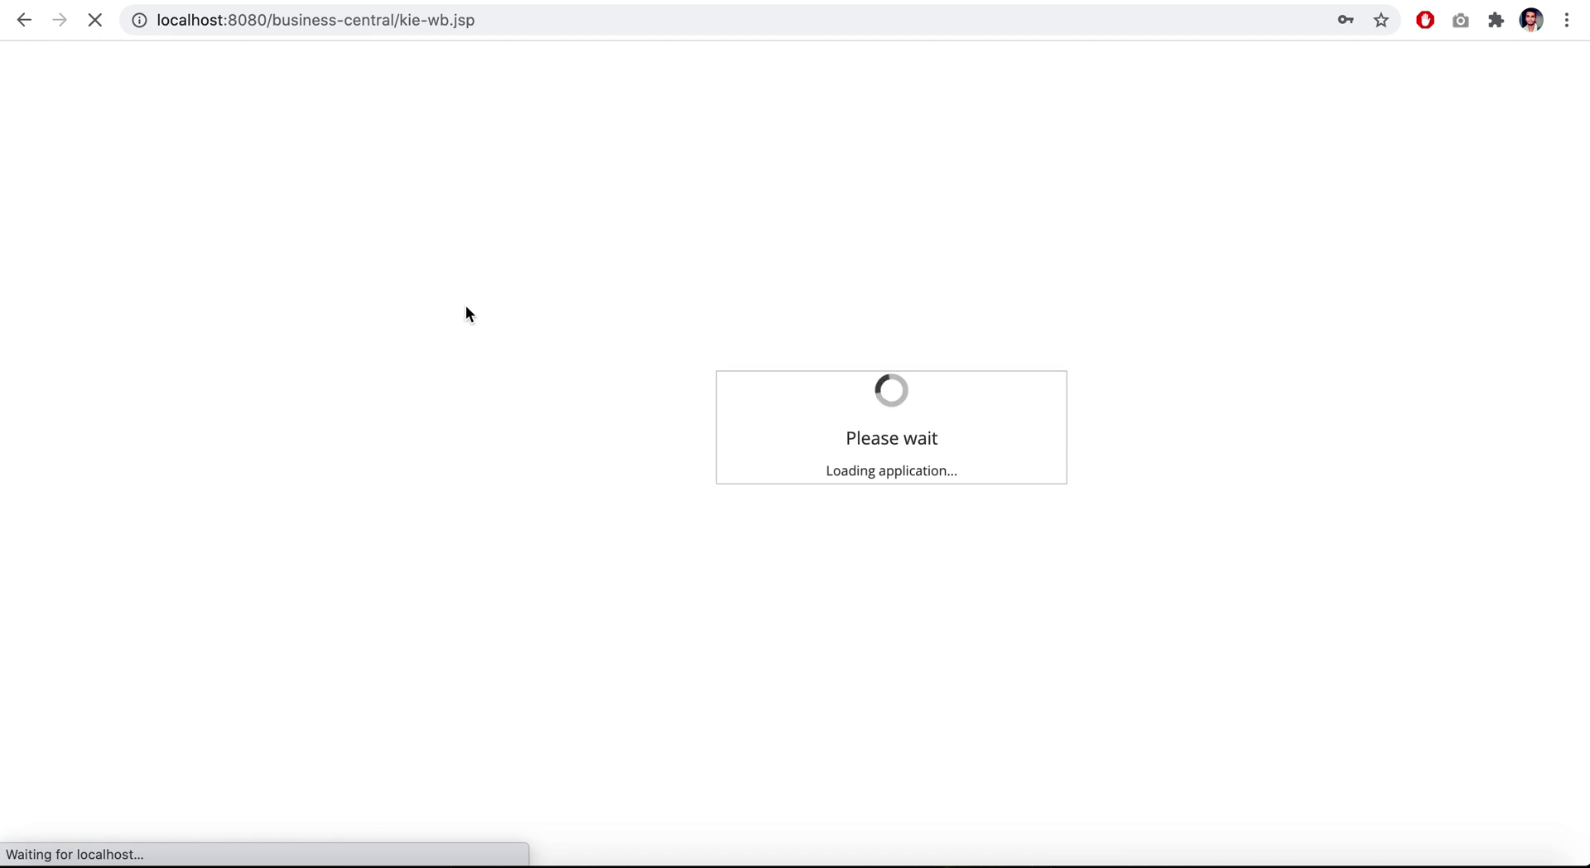
- Check the latest server log output in the Terminal window running standalone.sh, then minimize it and return to Chrome
left_click(1470, 861)
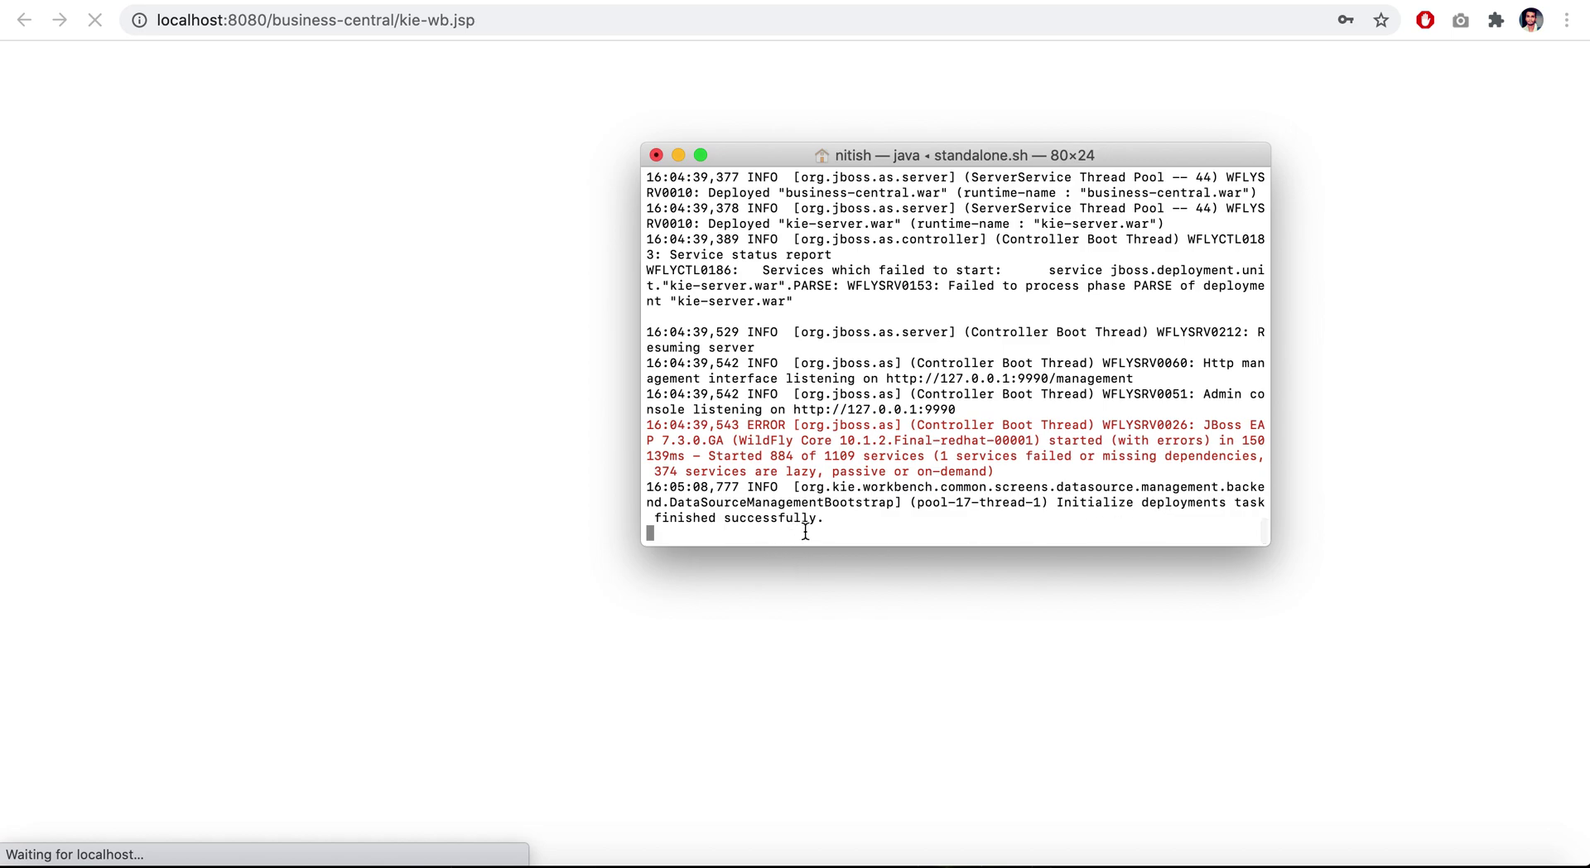
scroll(838, 518, "up", 2)
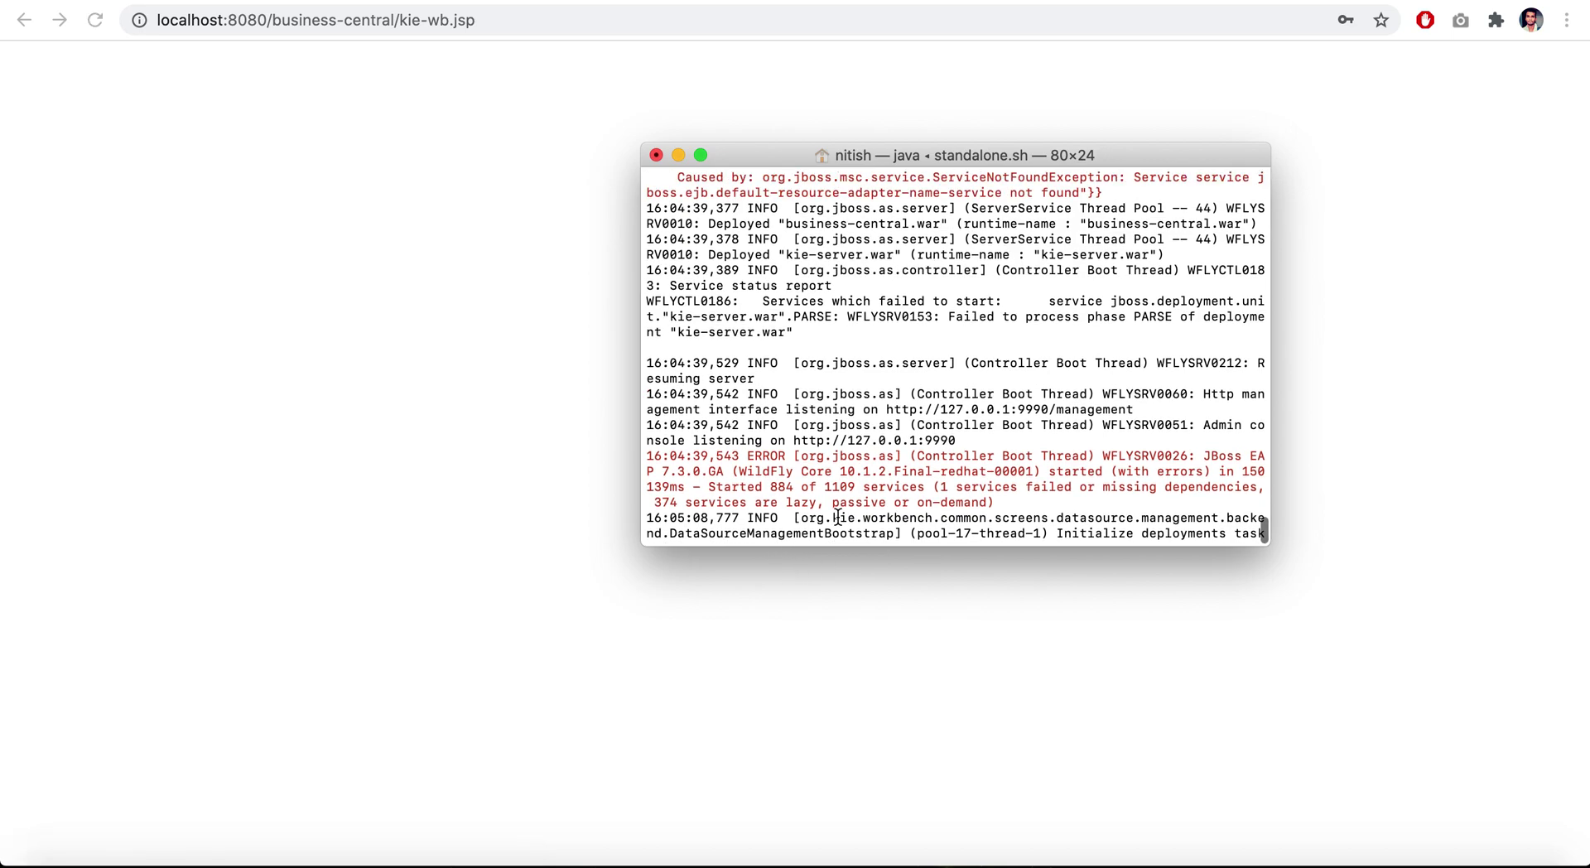
scroll(838, 517, "down", 2)
left_click(680, 156)
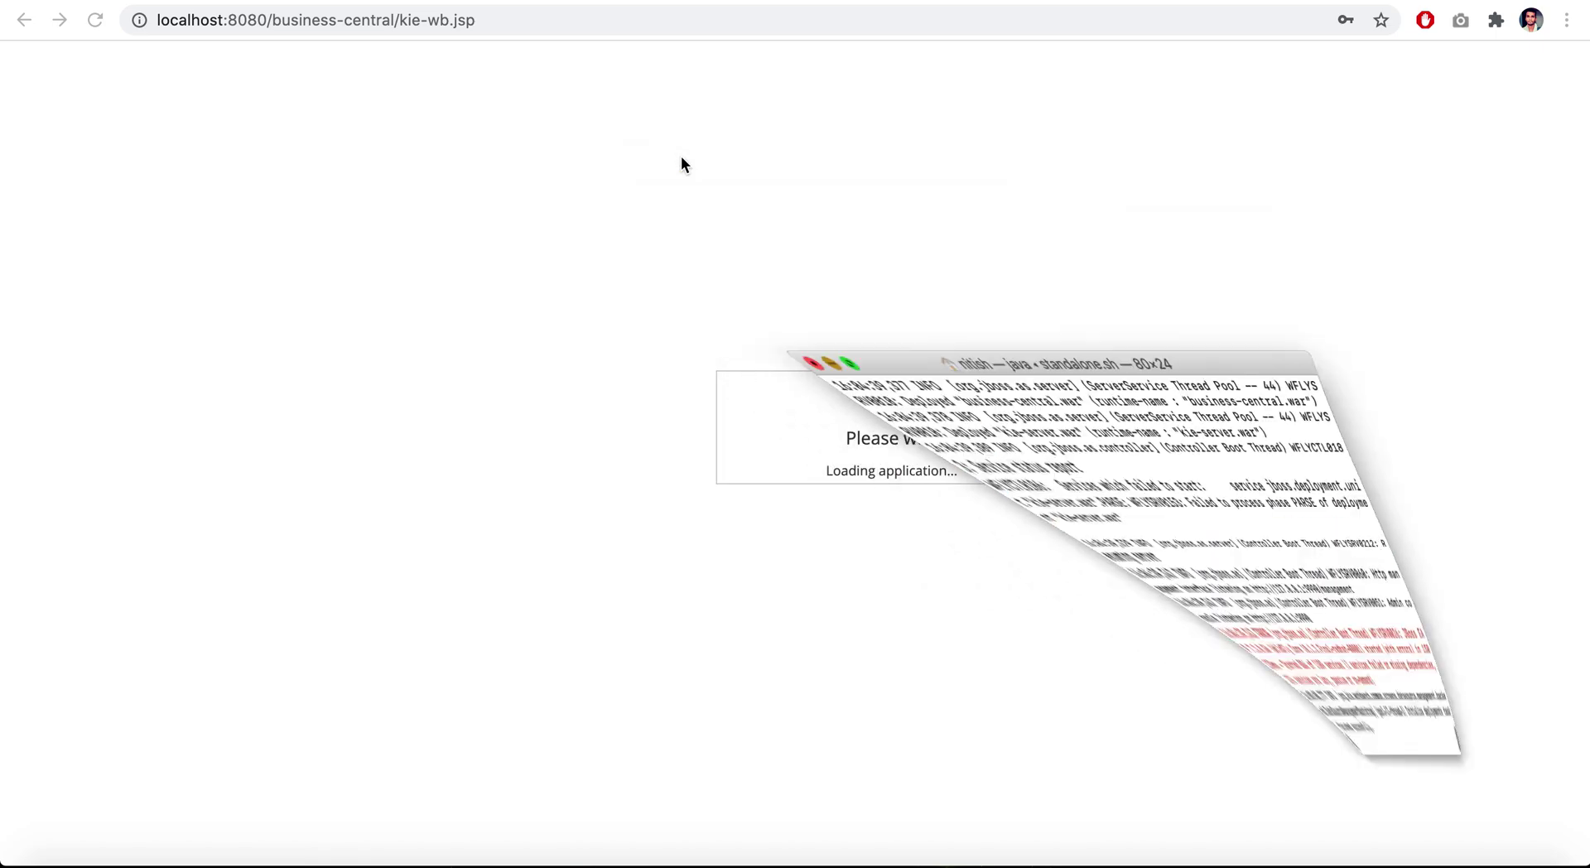
left_click(256, 212)
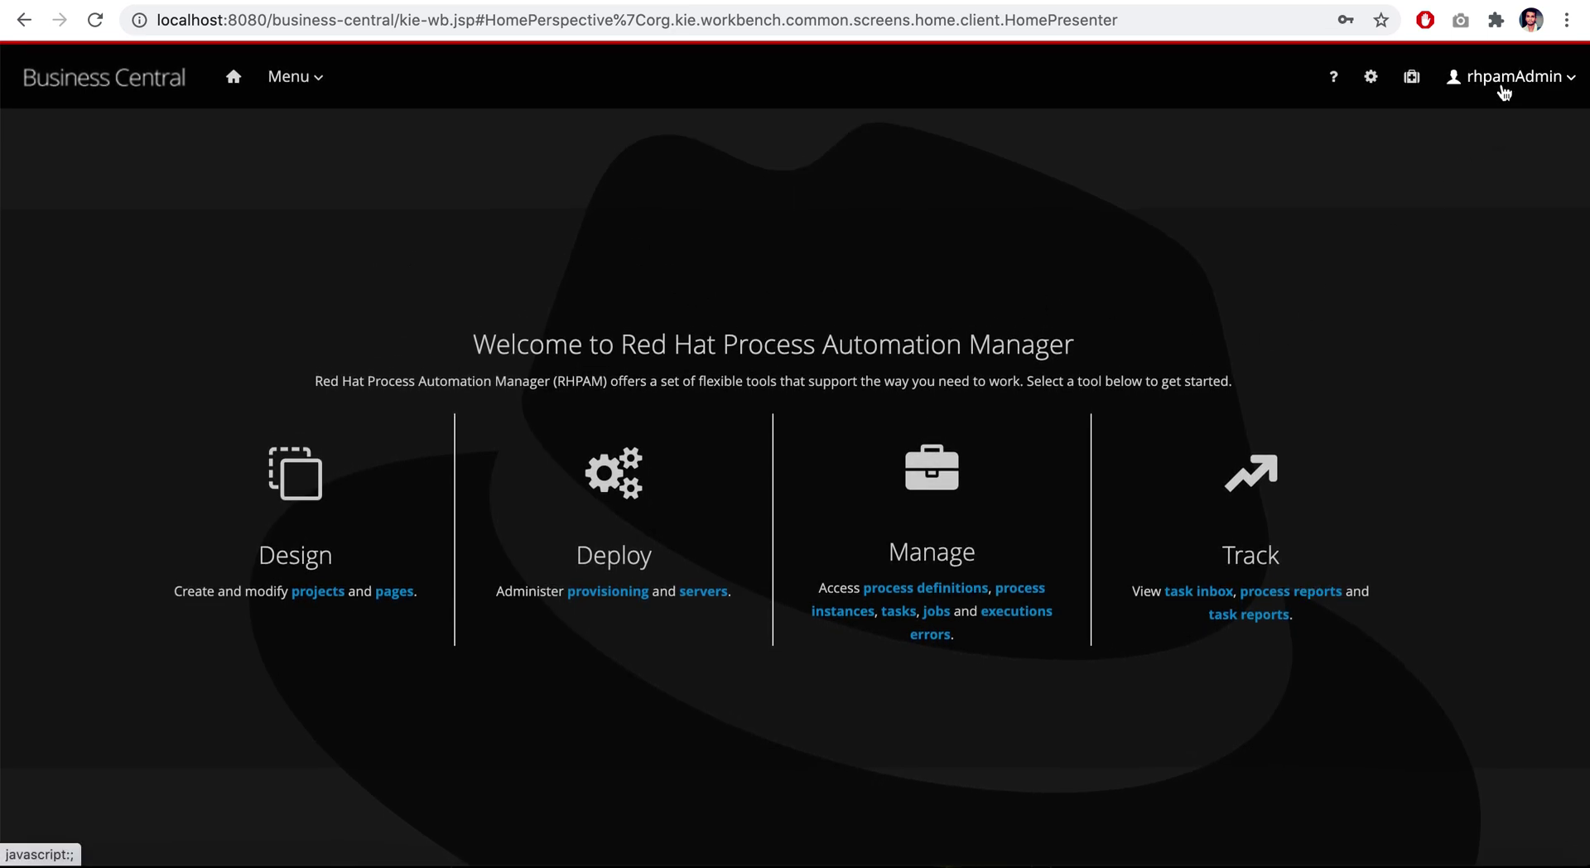
- View the account options of the signed-in rhpamAdmin user on the Business Central home page, then close them
left_click(1571, 84)
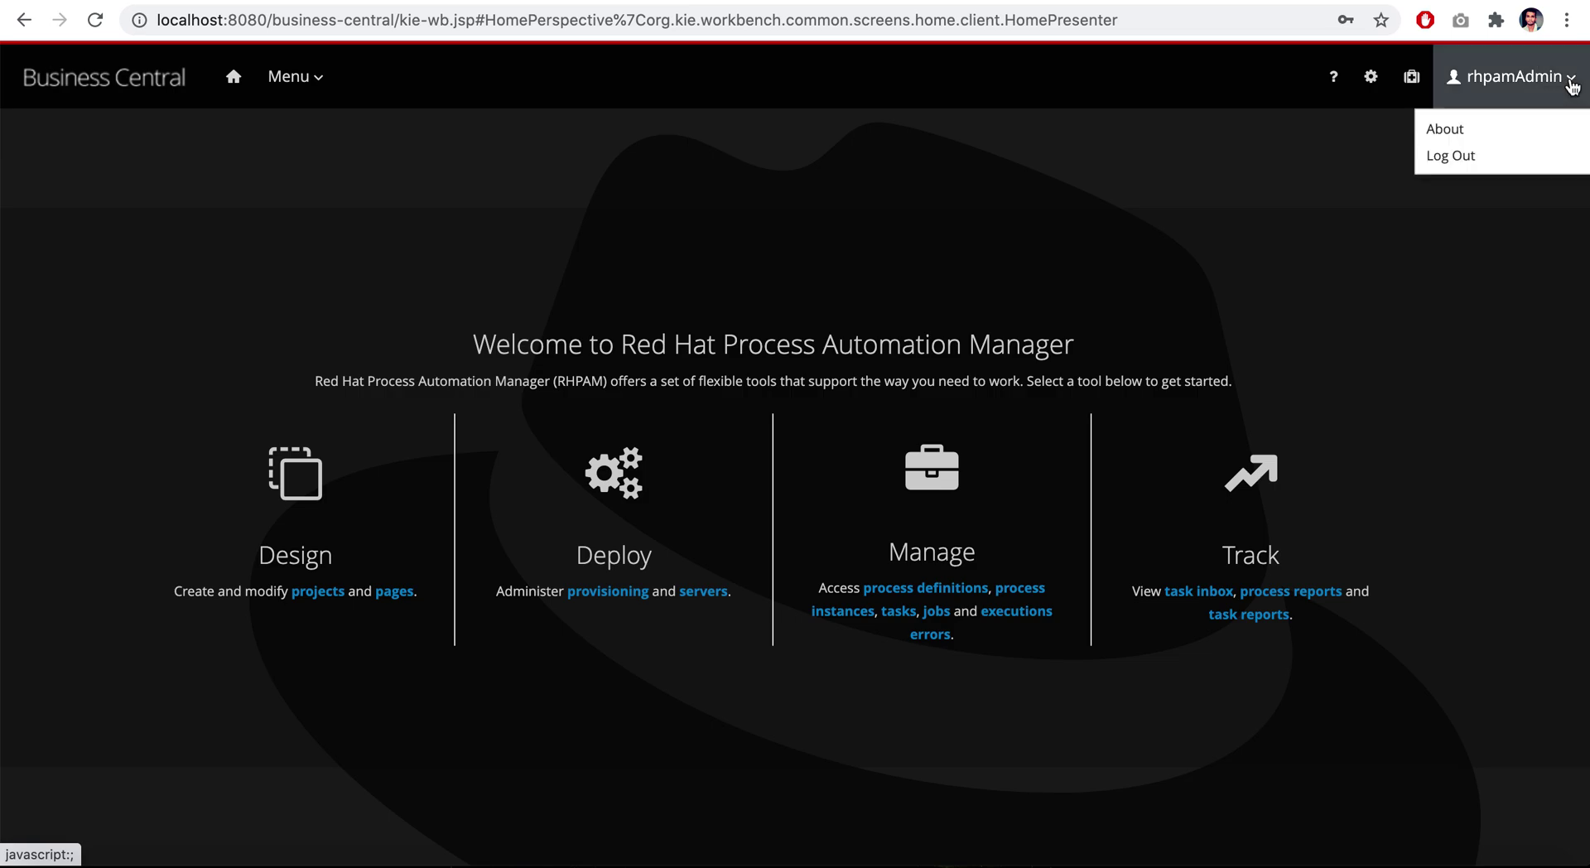
left_click(1300, 286)
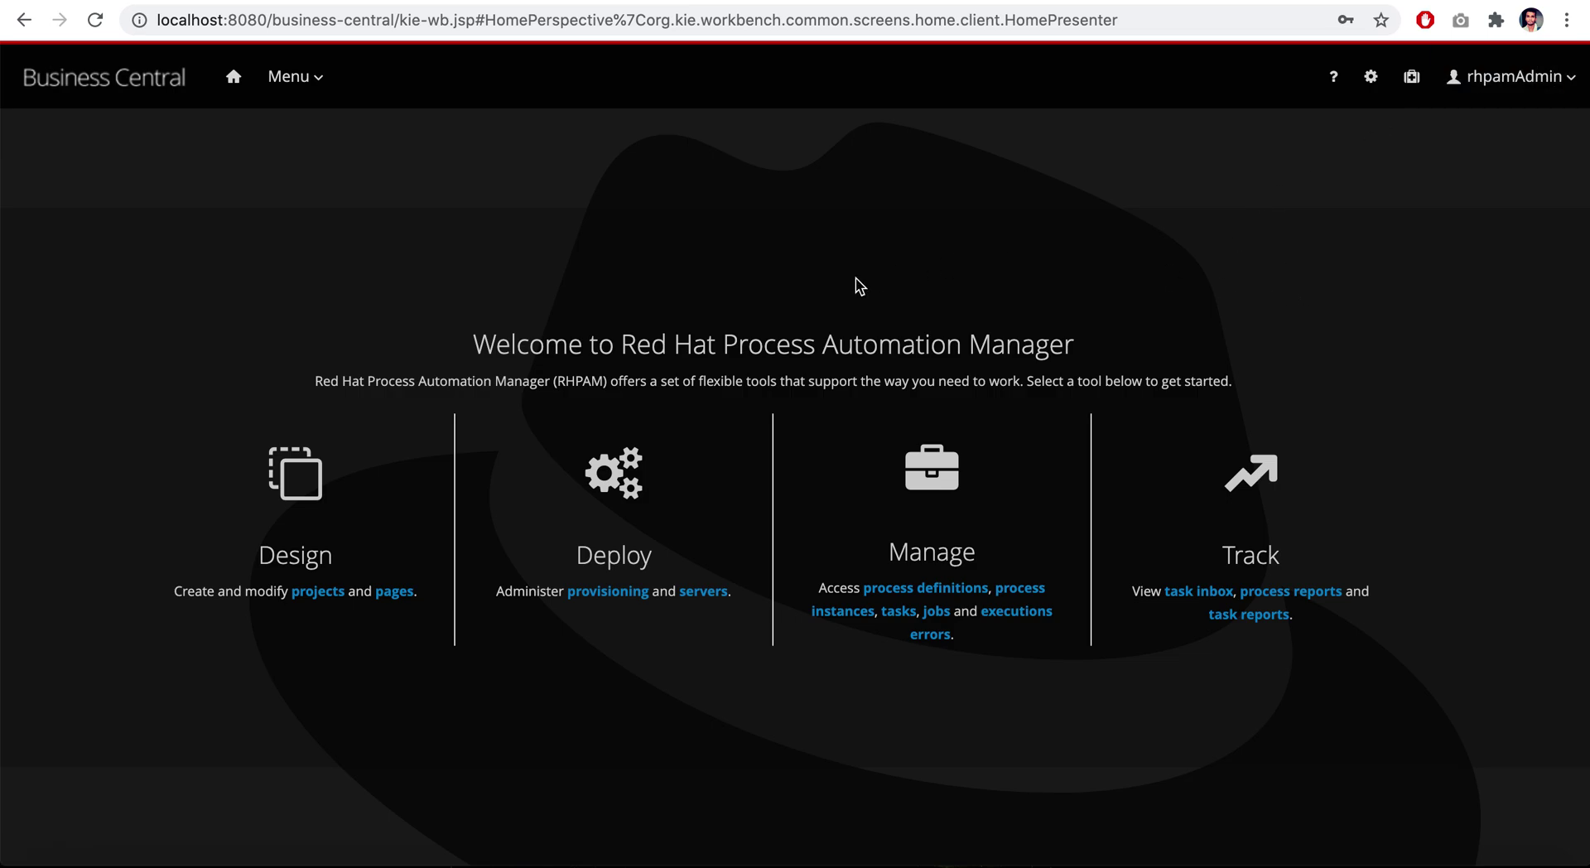